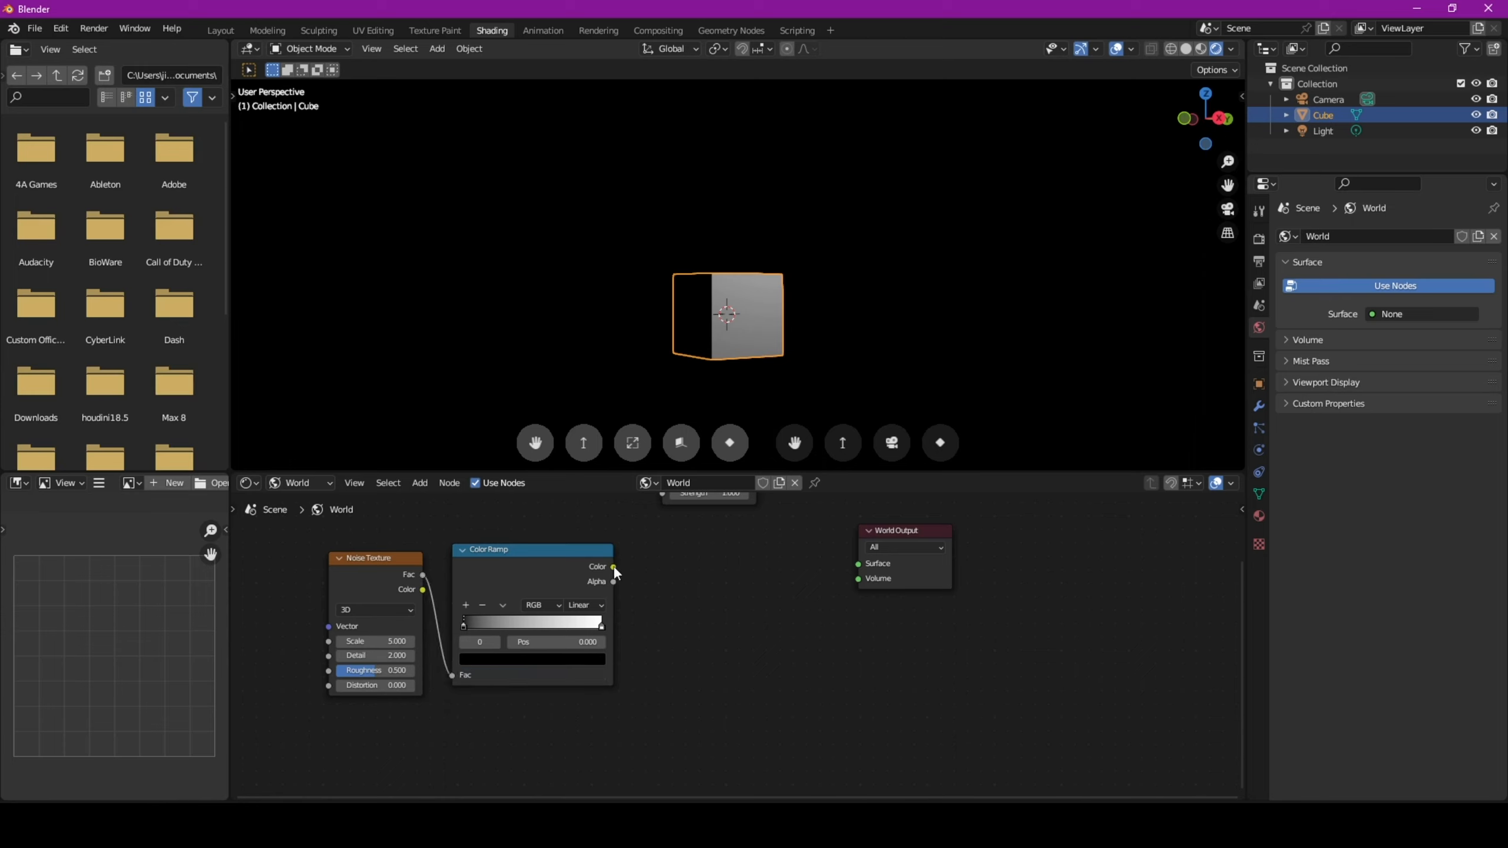
# - Connect the Color Ramp's Color output to the World Output's Surface and set the Noise Texture's scale to 500
pyautogui.moveTo(614, 566); pyautogui.dragTo(861, 562)
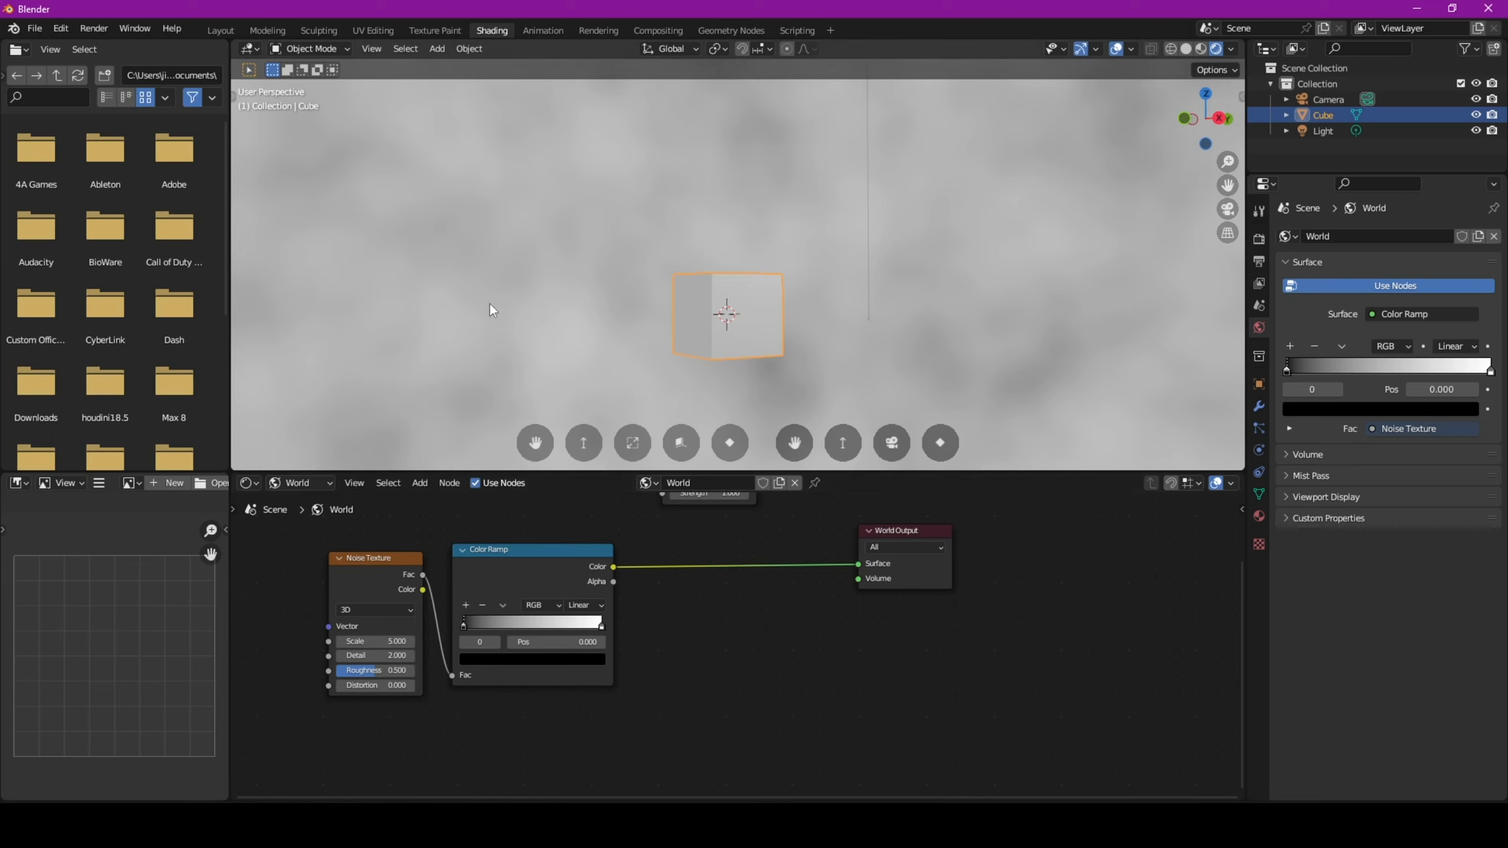
pyautogui.click(399, 641)
pyautogui.write('500')
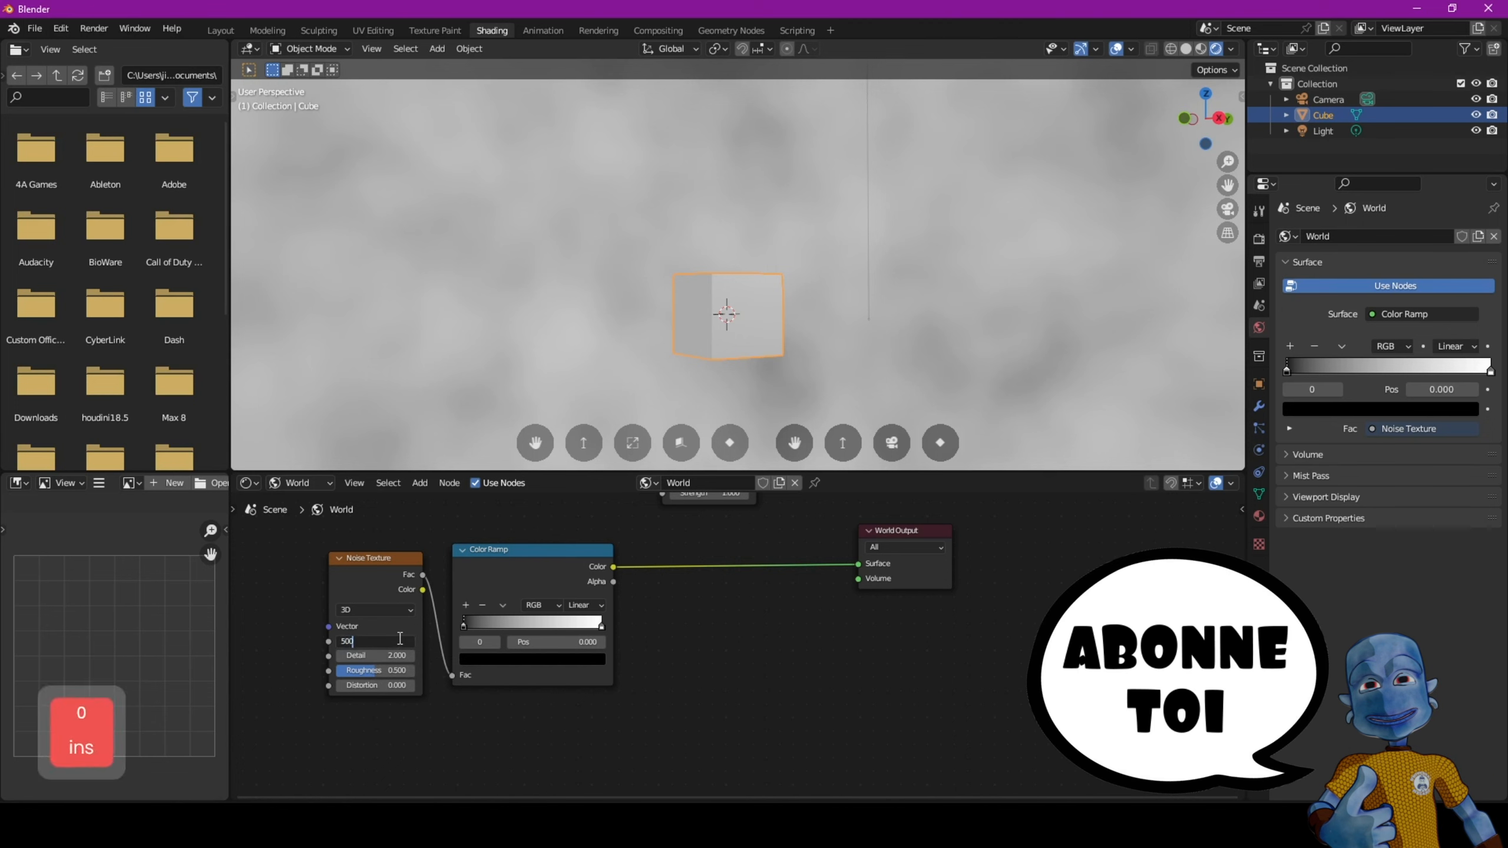
pyautogui.press('Return')
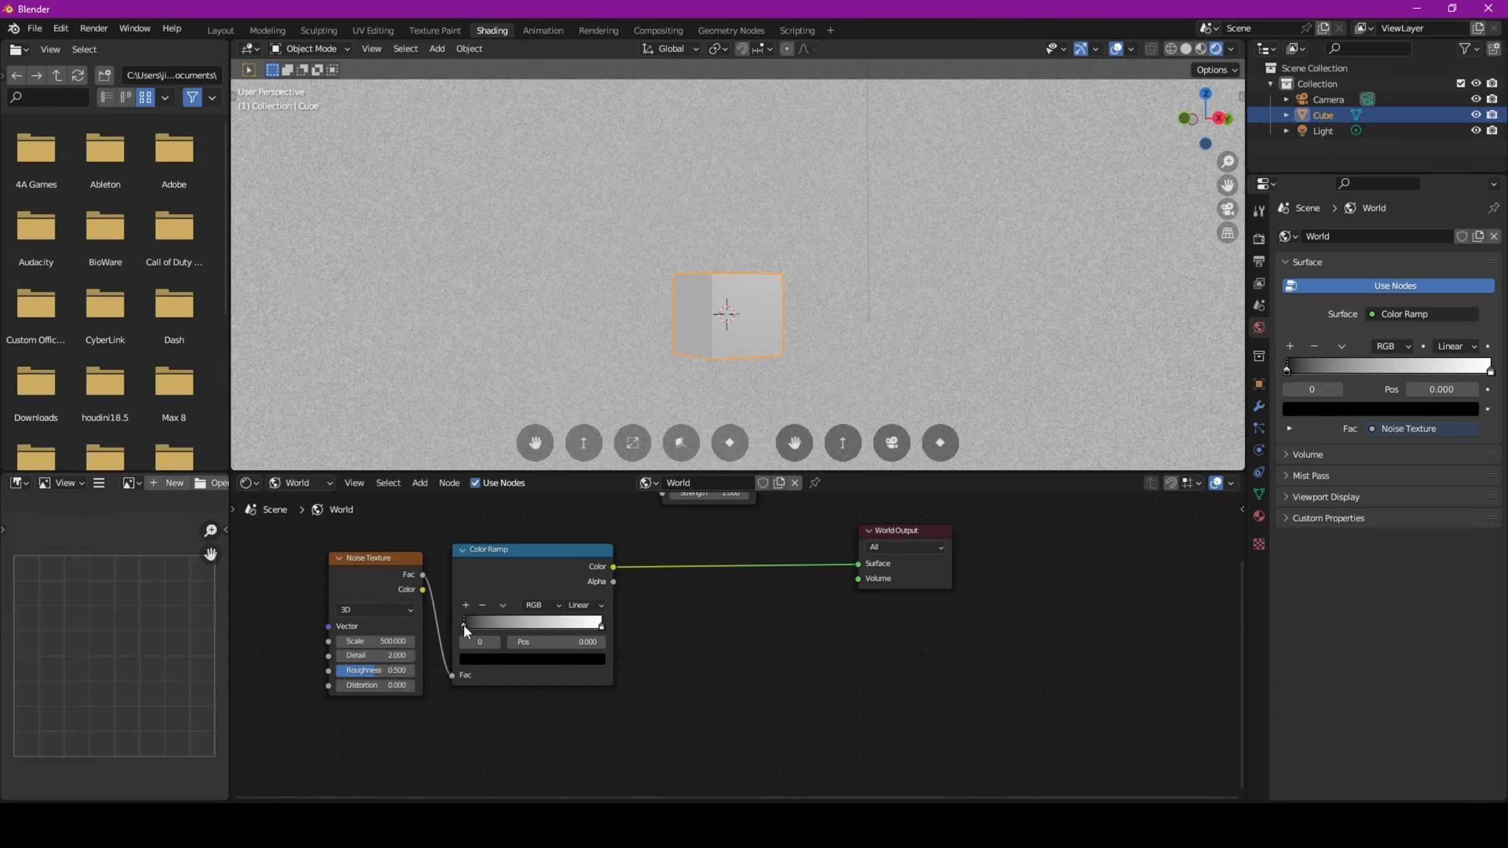
# - Move the ramp's black stop to about 0.314 and add a dark navy blue stop between black and white
pyautogui.moveTo(464, 628); pyautogui.dragTo(509, 628)
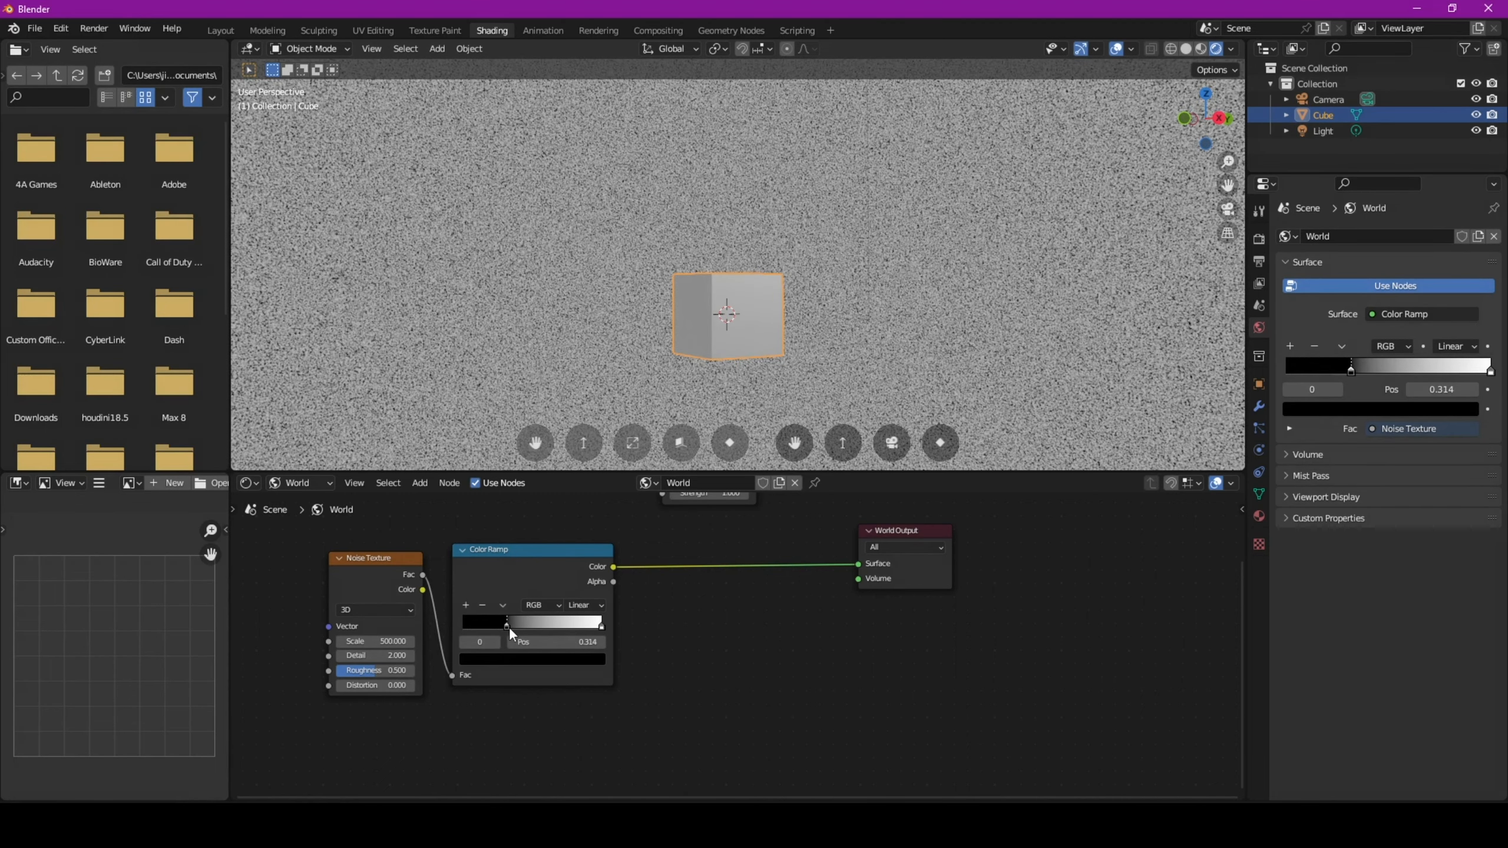
pyautogui.click(466, 605)
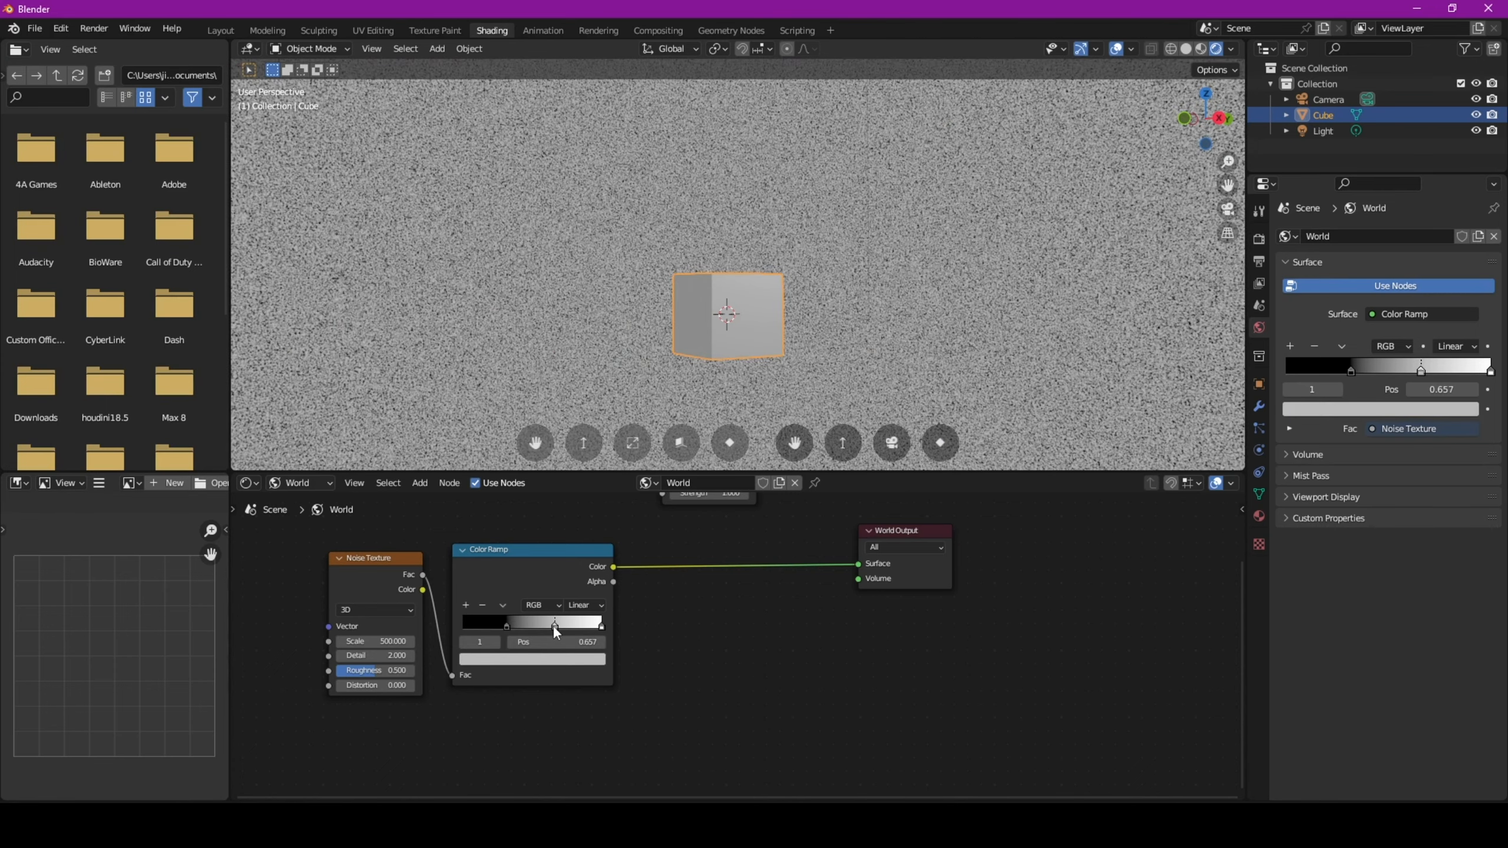
pyautogui.click(551, 660)
pyautogui.click(553, 497)
pyautogui.moveTo(575, 511); pyautogui.dragTo(575, 565)
# - Shift the Color Ramp's navy stop closer to white and move the black stop to about 0.359
pyautogui.scroll(4, 511, 642)
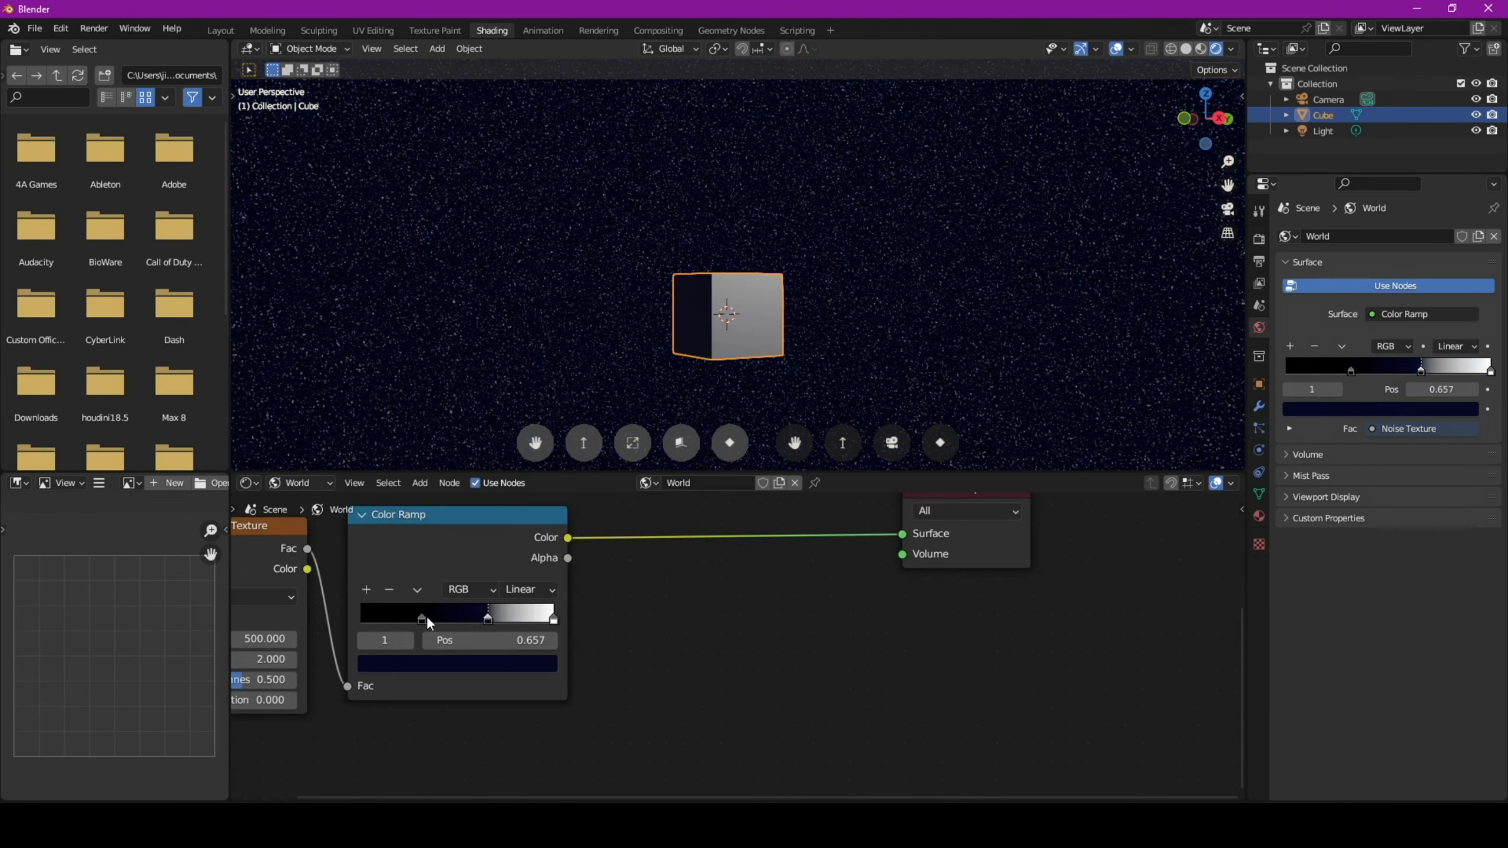
pyautogui.moveTo(425, 618); pyautogui.dragTo(502, 619)
pyautogui.moveTo(400, 618); pyautogui.dragTo(425, 617)
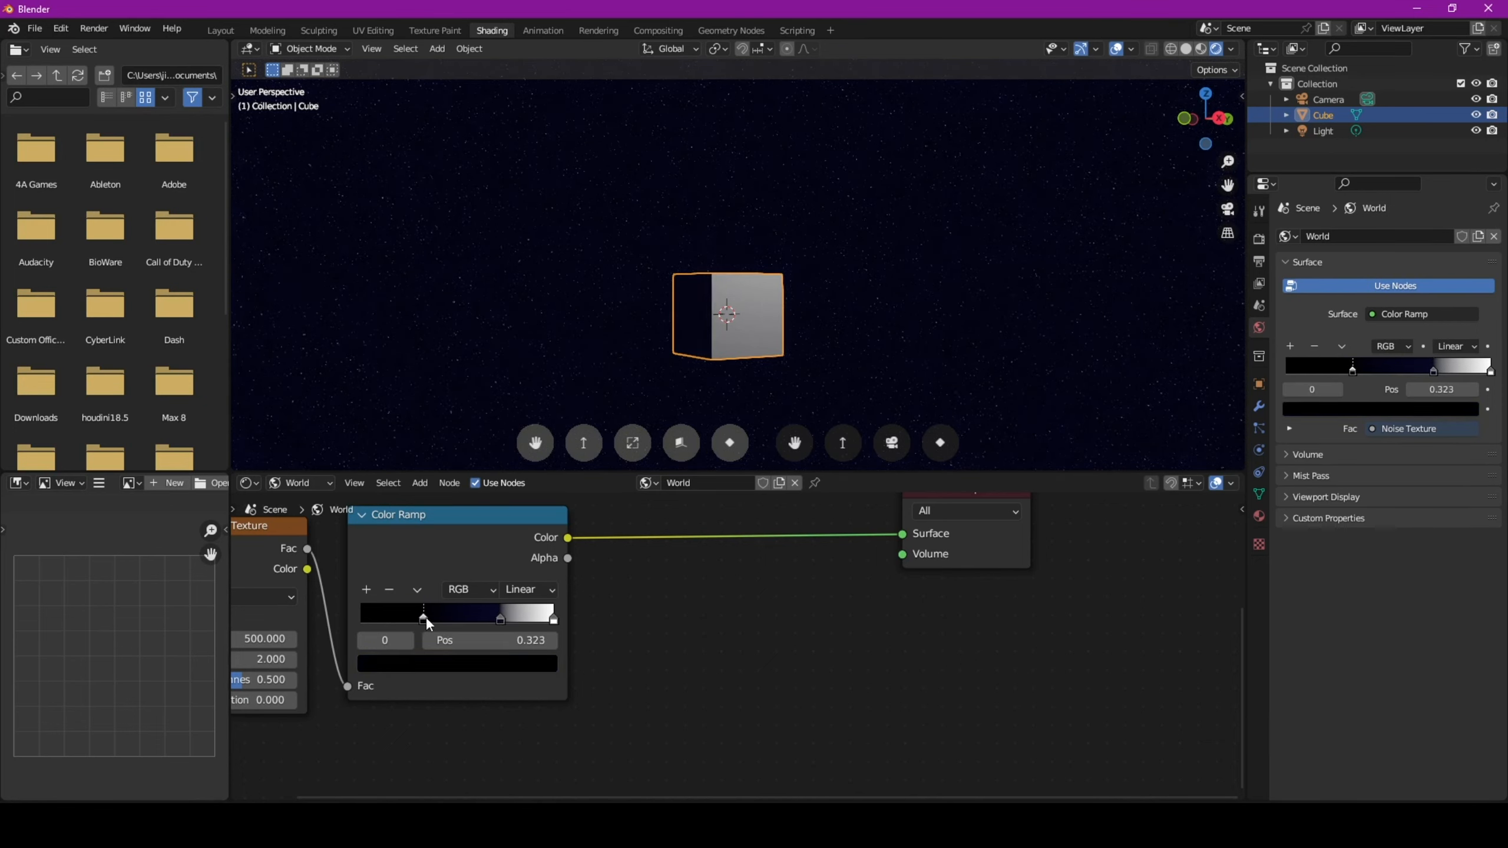
pyautogui.scroll(2, 497, 259)
pyautogui.scroll(-1, 497, 260)
pyautogui.scroll(-3, 568, 630)
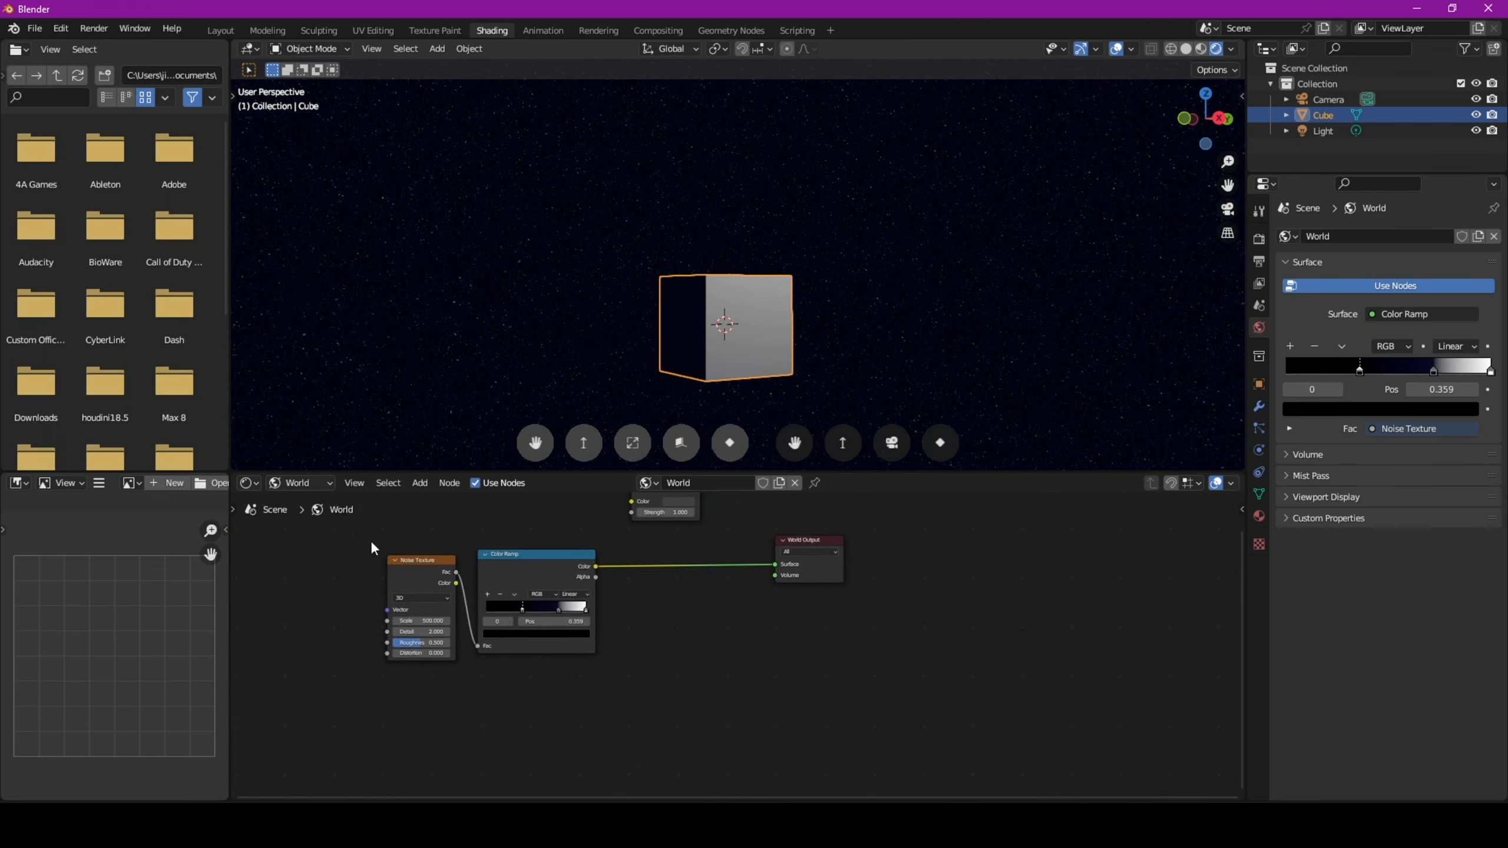
# - Group the Noise Texture and Color Ramp nodes in a frame labelled "Stars"
pyautogui.moveTo(350, 536); pyautogui.dragTo(612, 680)
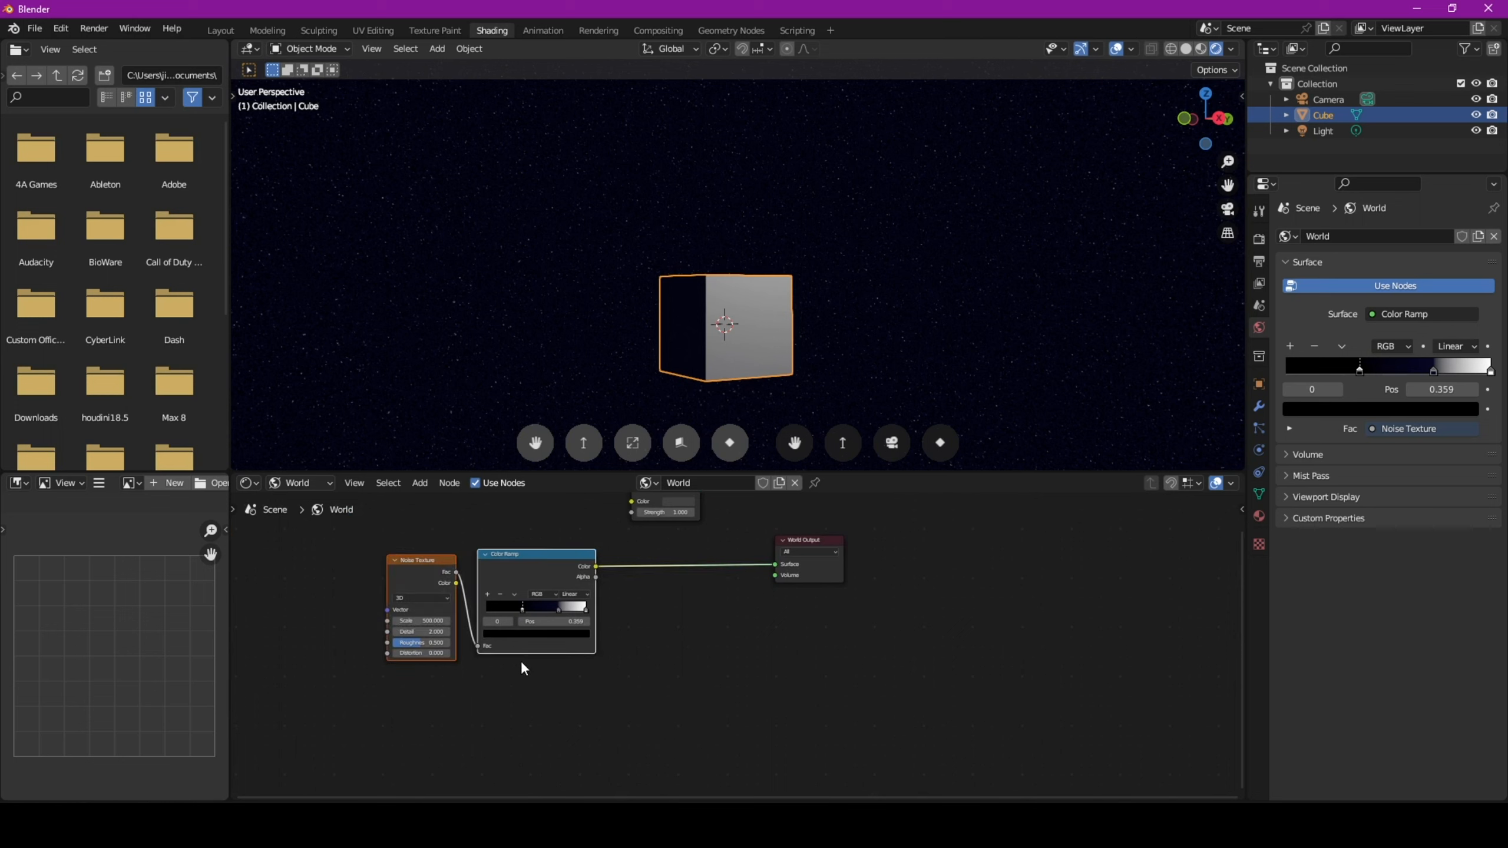
pyautogui.hotkey('ctrl', 'j')
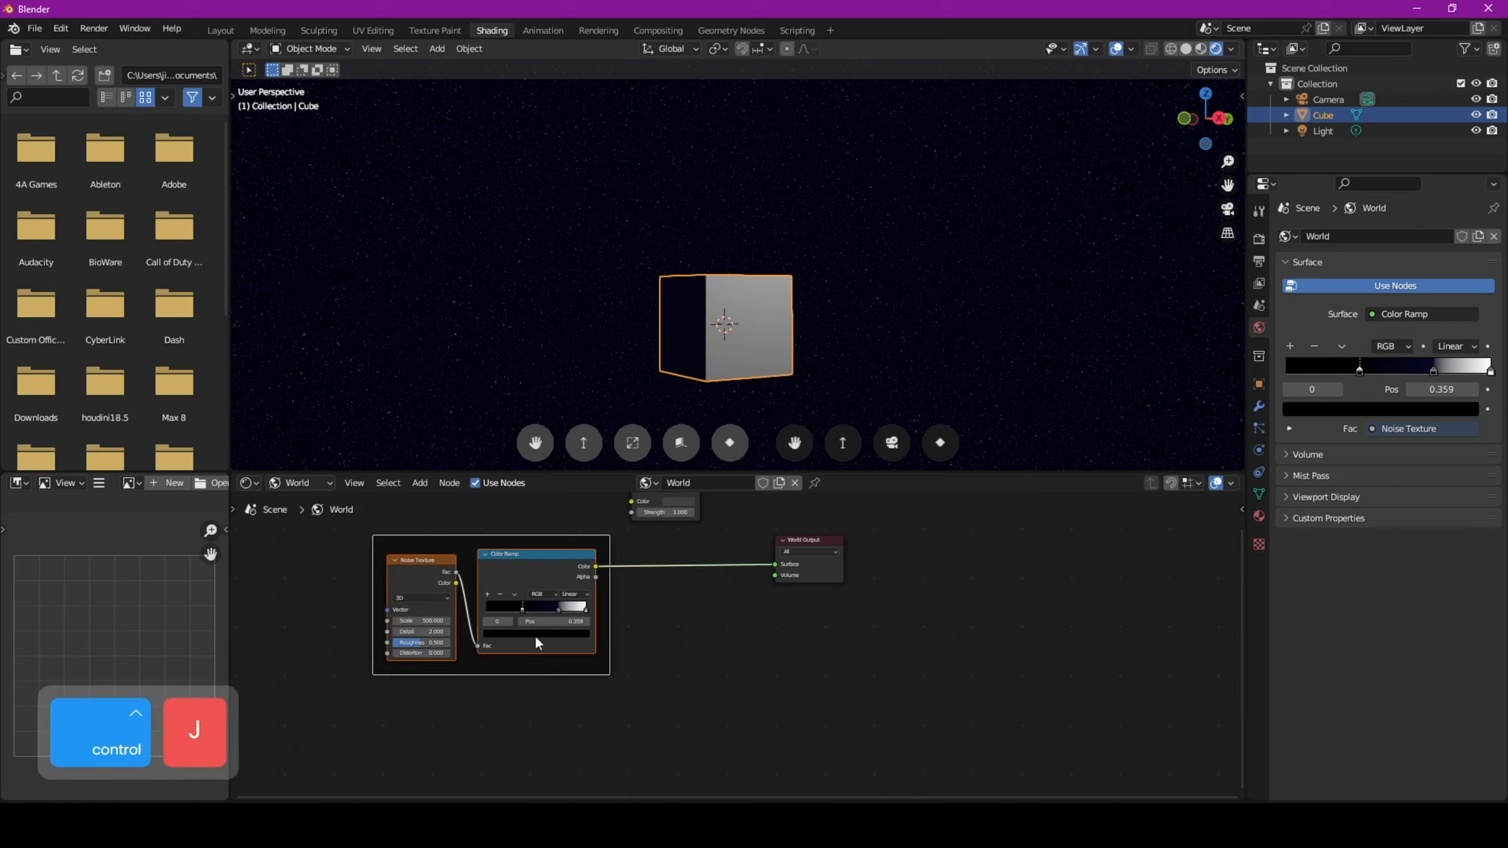
pyautogui.click(1239, 509)
pyautogui.click(1178, 546)
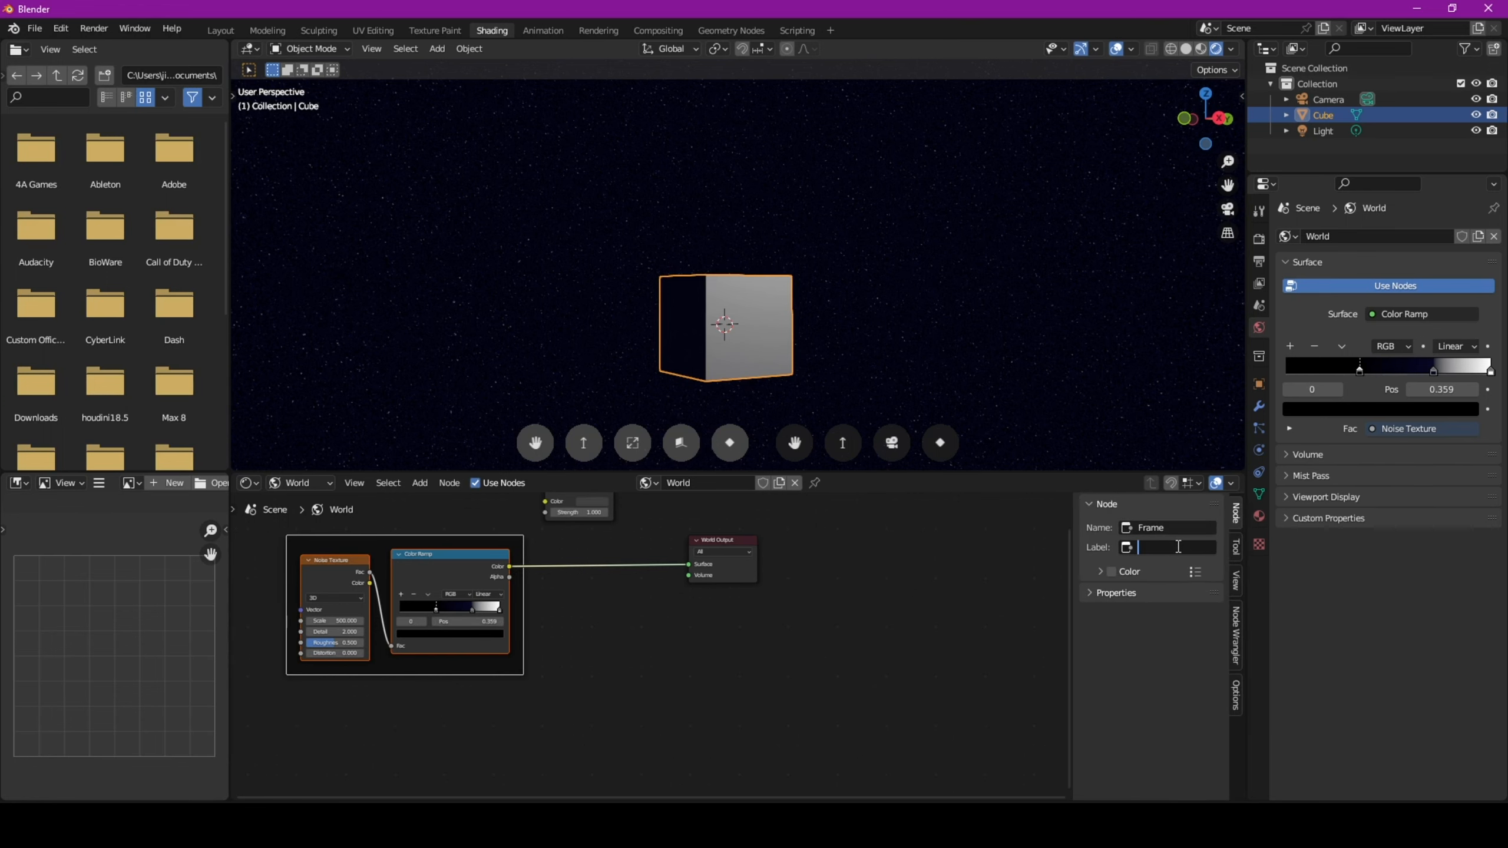
pyautogui.write('Stars')
pyautogui.press('Return')
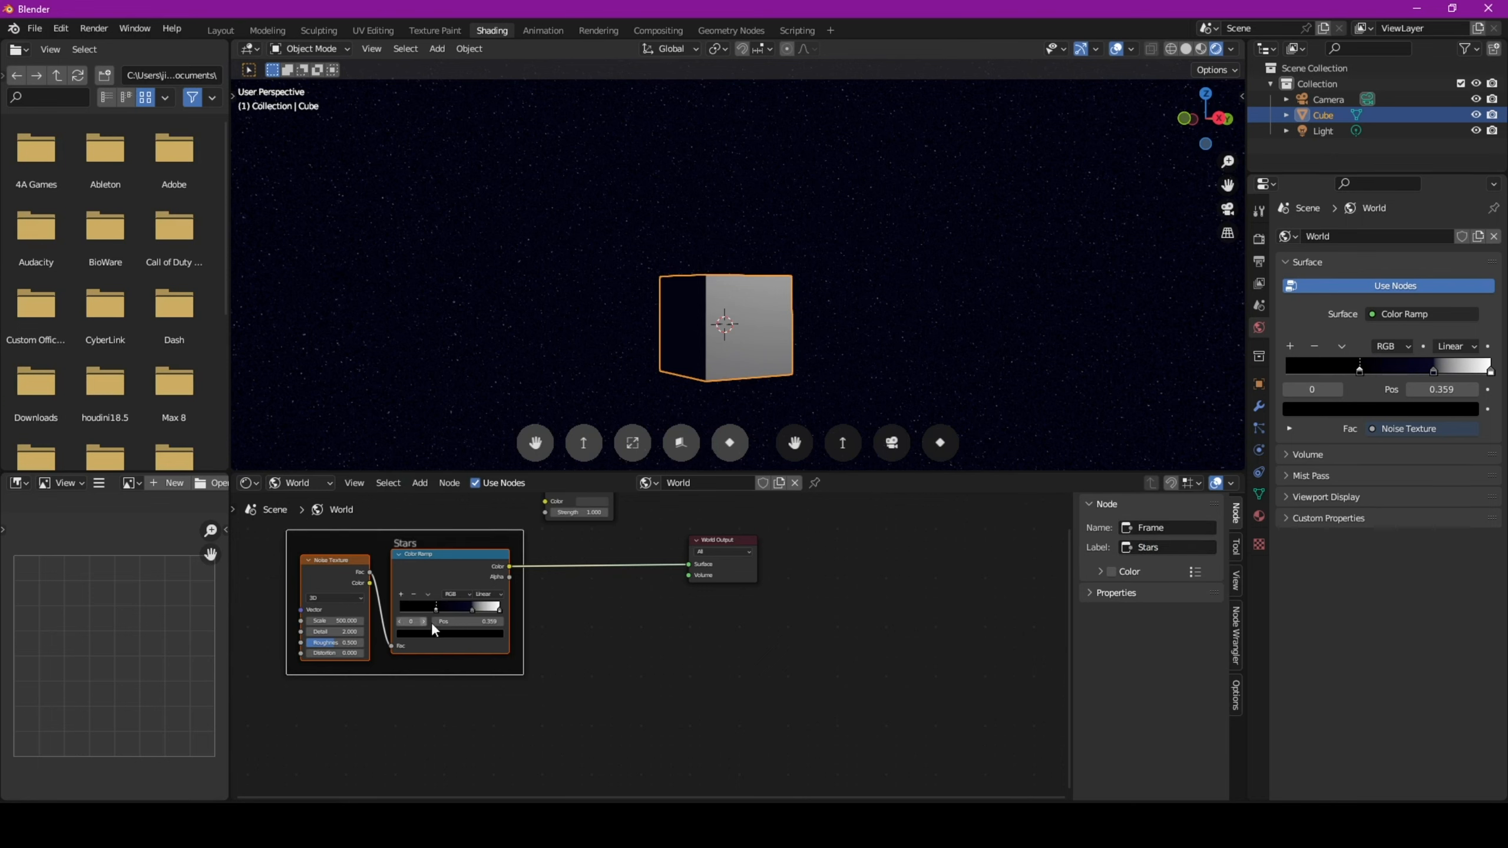
# - Add a second Noise Texture node below the Stars frame
pyautogui.scroll(-1, 418, 633)
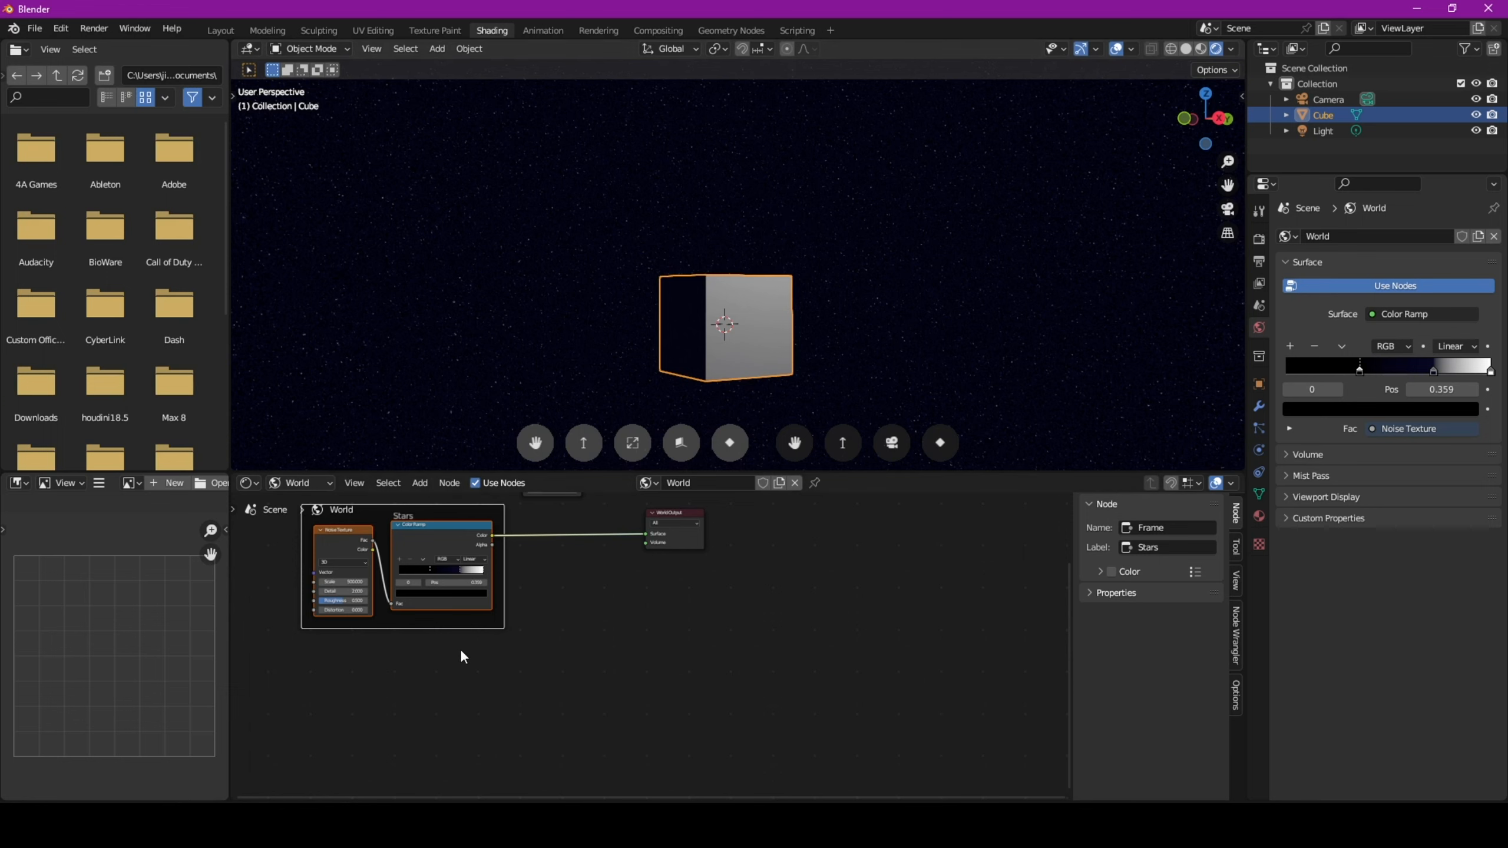
pyautogui.moveTo(461, 650); pyautogui.dragTo(463, 637, button='middle')
pyautogui.click(425, 677)
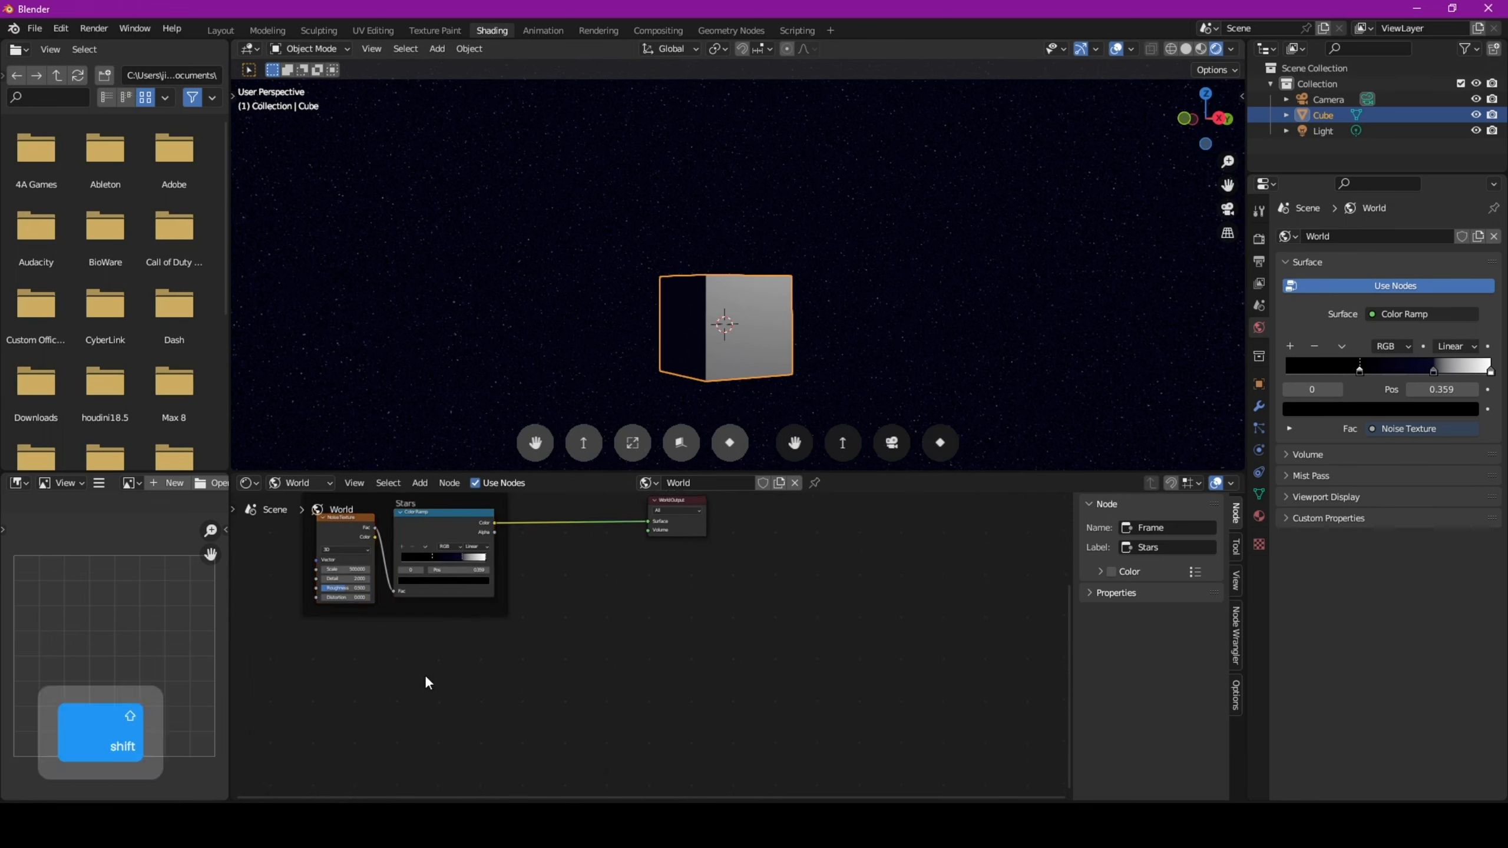
pyautogui.hotkey('shift', 'a')
pyautogui.click(402, 631)
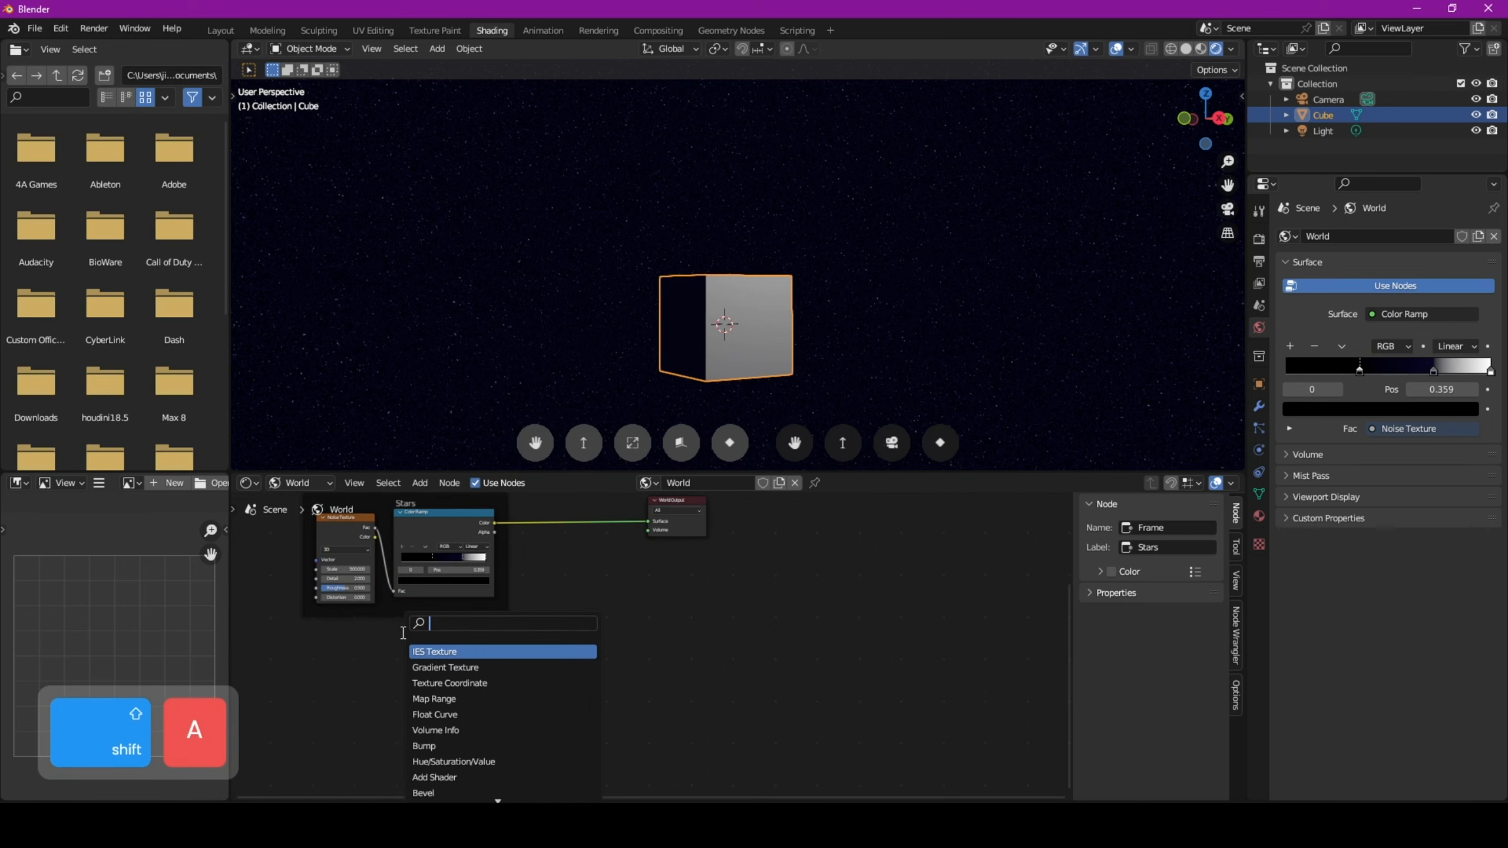
pyautogui.write('noise')
pyautogui.press('Return')
pyautogui.click(394, 677)
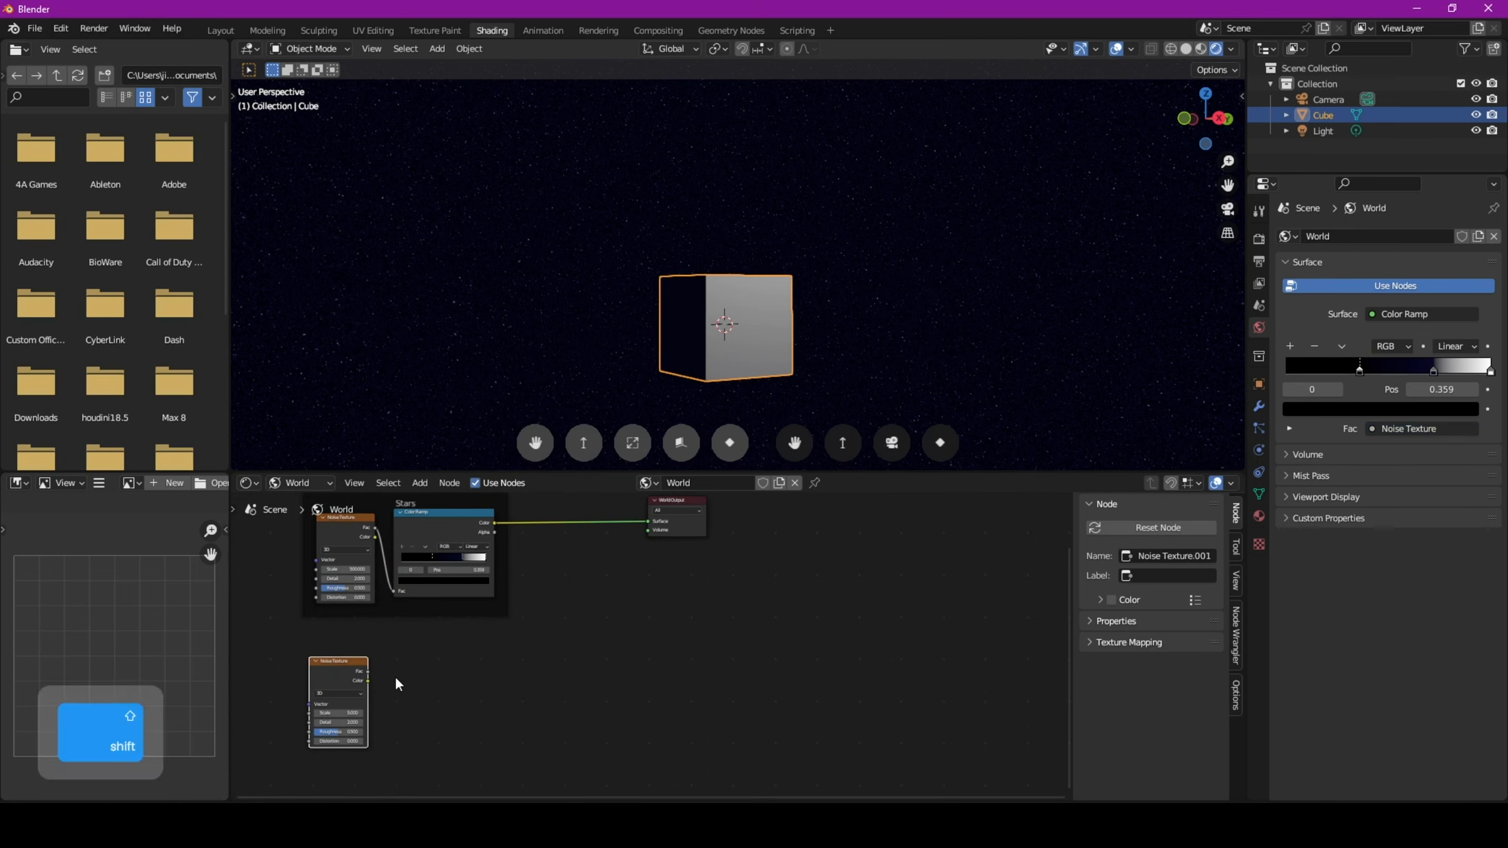
# - Add a Color Ramp beside the new Noise Texture and connect the noise's Fac output to the ramp's Fac input
pyautogui.hotkey('shift', 'a')
pyautogui.click(390, 629)
pyautogui.write('colo')
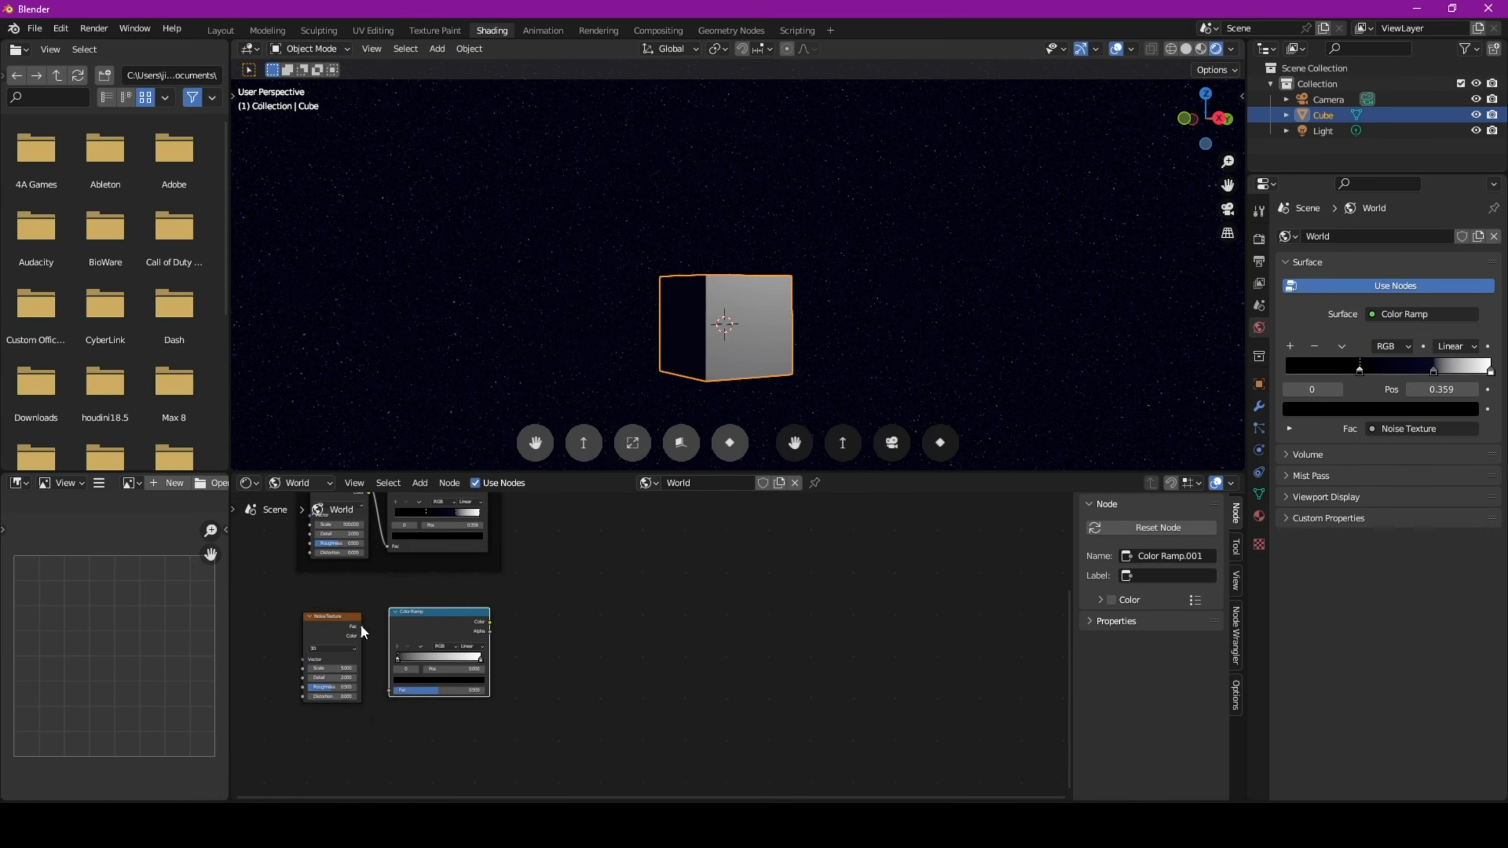
pyautogui.moveTo(361, 626); pyautogui.dragTo(389, 689)
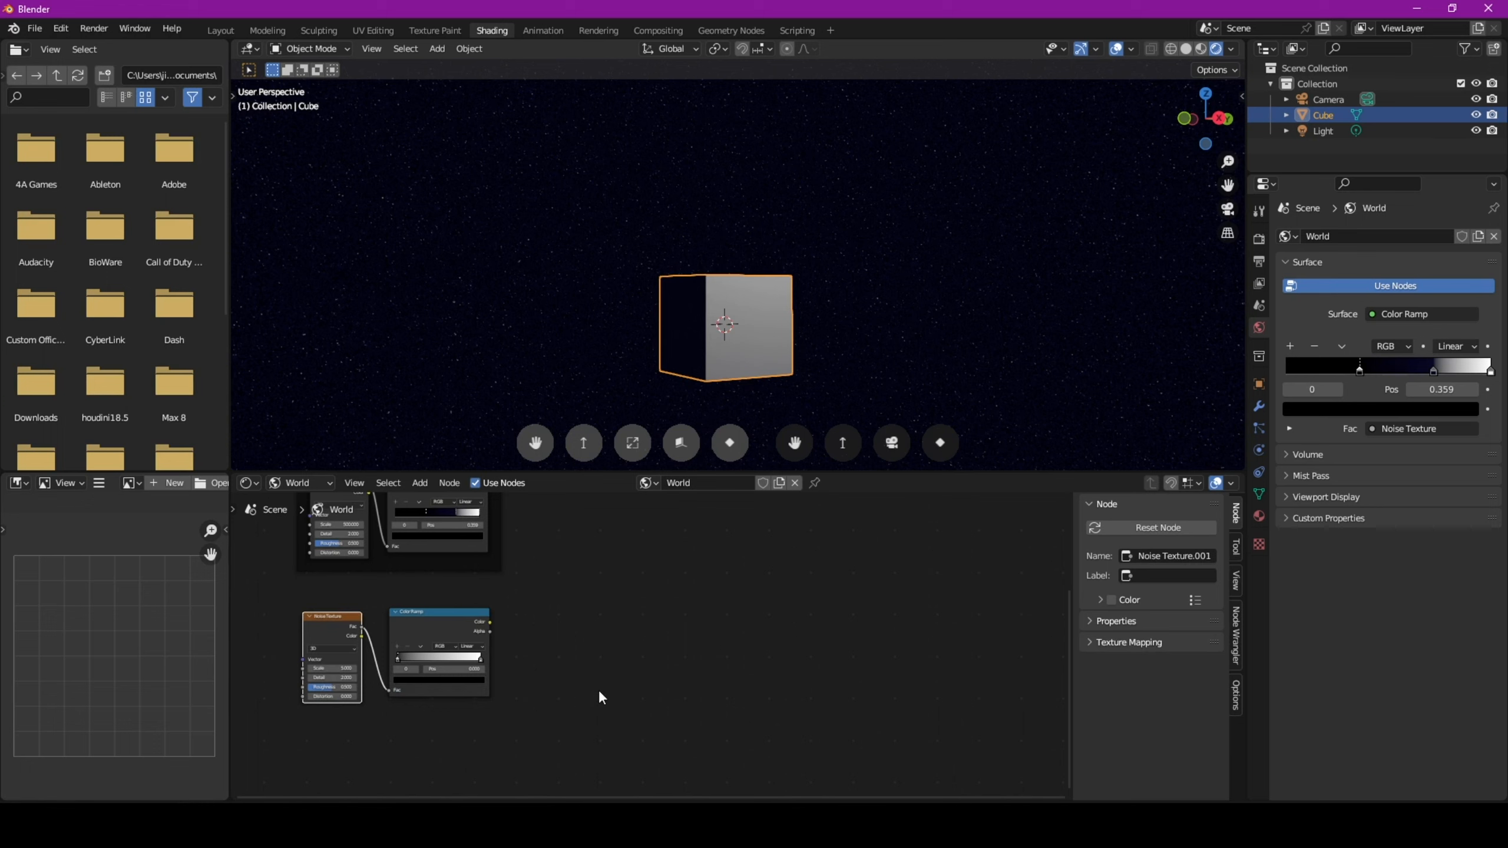
# - Set the second Noise Texture's detail to 9 and its roughness to 0.9
pyautogui.scroll(4, 333, 639)
pyautogui.moveTo(333, 639); pyautogui.dragTo(480, 640, button='middle')
pyautogui.scroll(3, 454, 647)
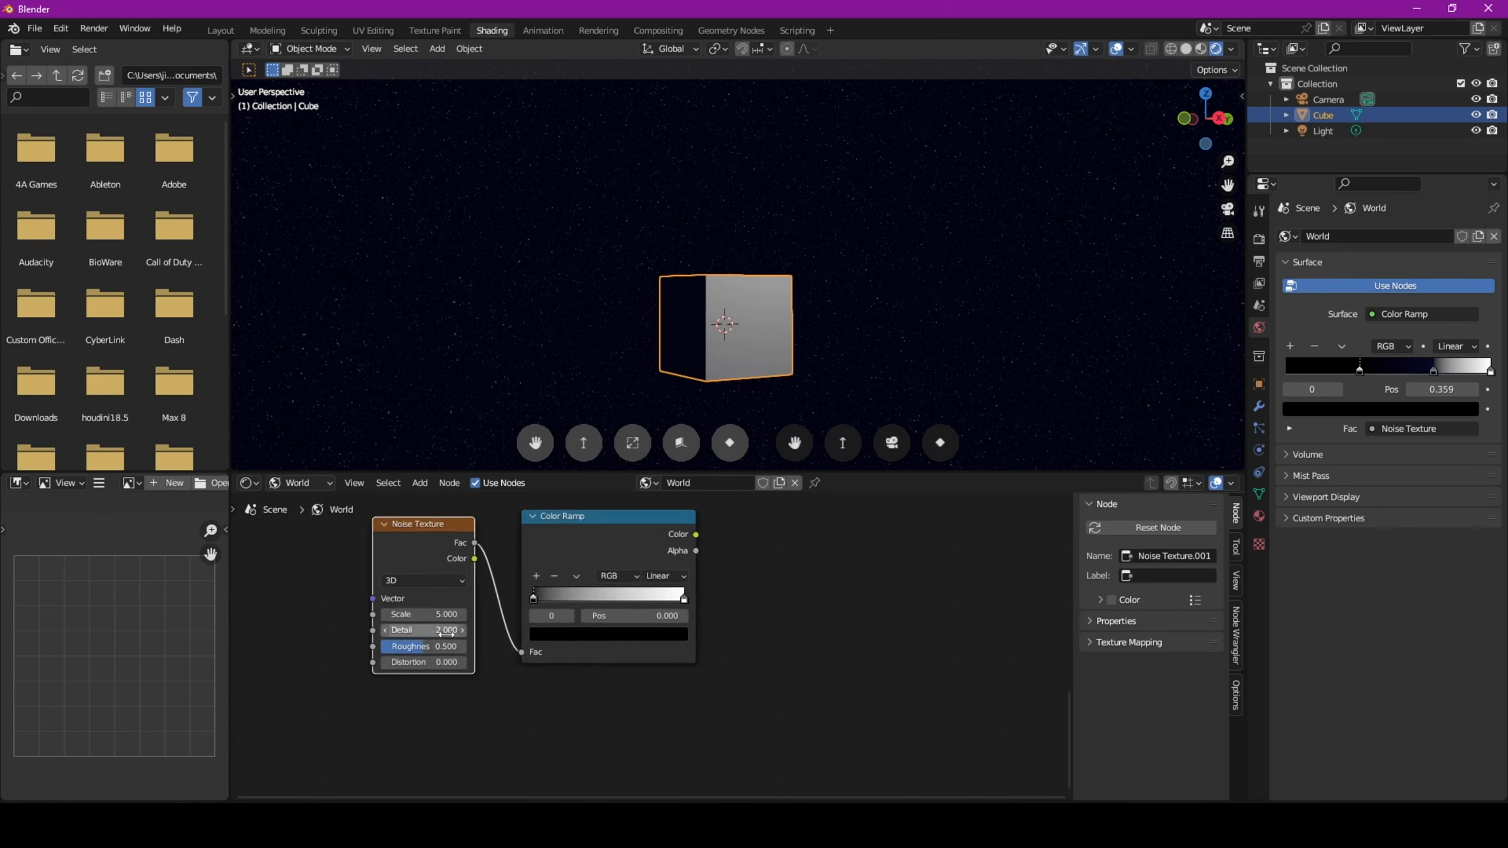
pyautogui.click(444, 630)
pyautogui.write('9')
pyautogui.press('Tab')
pyautogui.write('0')
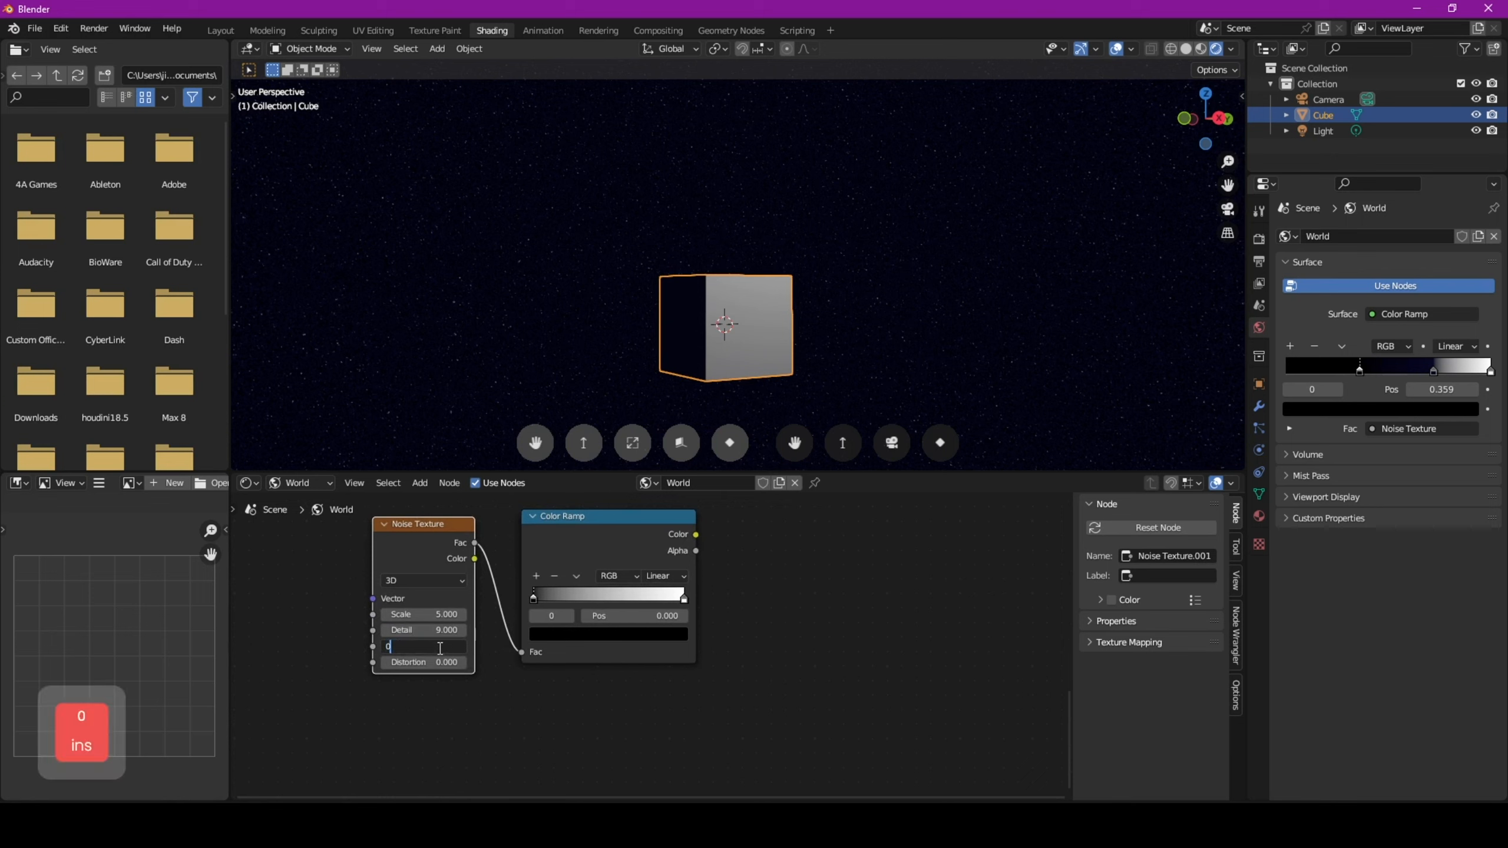
pyautogui.write('.9')
pyautogui.press('Return')
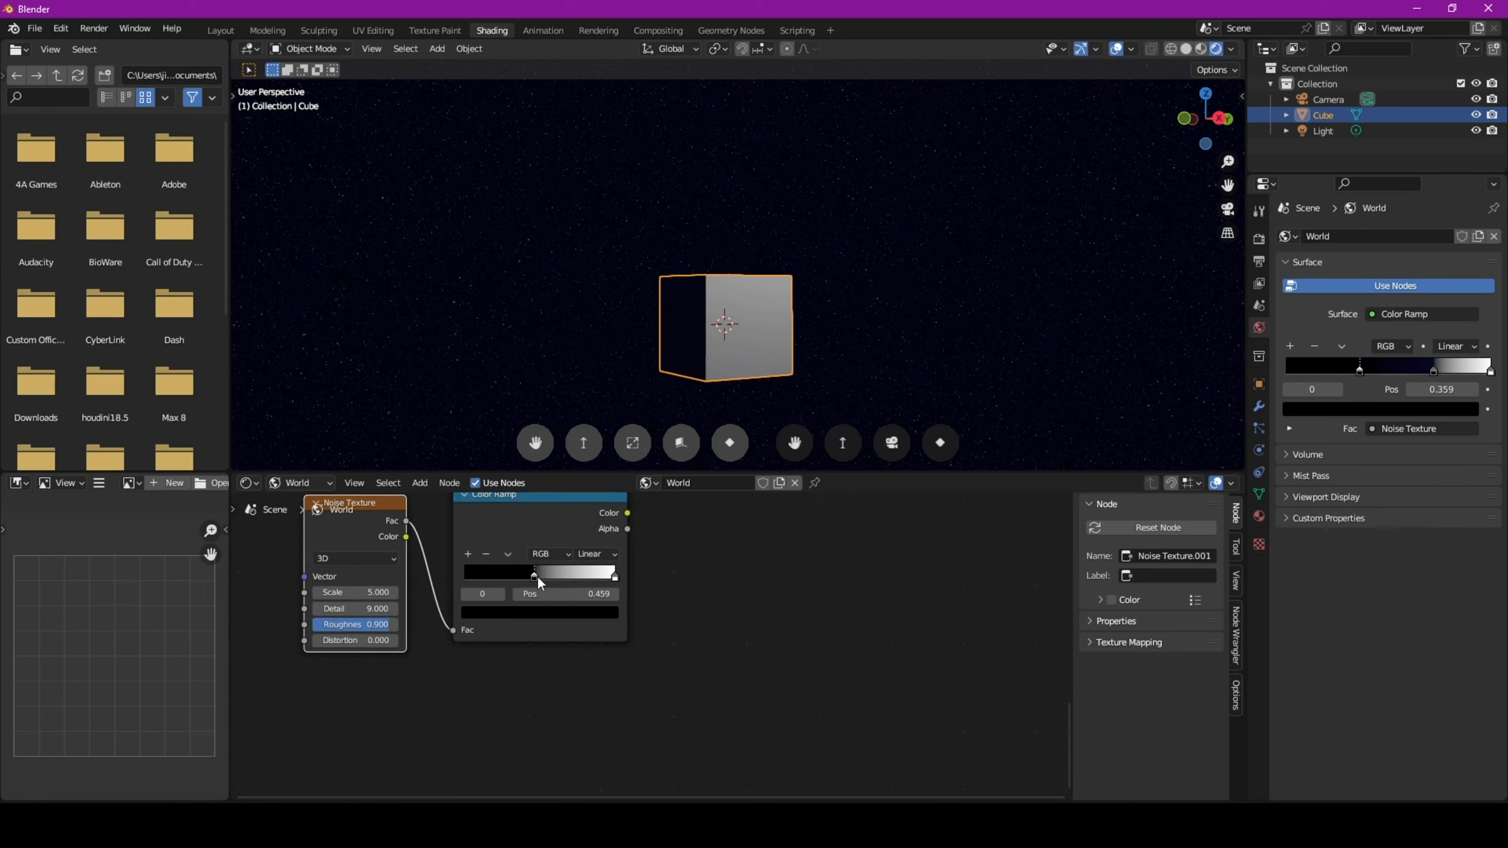
# - Narrow the new ramp's black-to-white transition with the white stop at about 0.577, and connect its Color output to the World Output's Surface
pyautogui.moveTo(613, 577); pyautogui.dragTo(546, 579)
pyautogui.scroll(-4, 593, 568)
pyautogui.moveTo(633, 548); pyautogui.dragTo(488, 707, button='middle')
pyautogui.scroll(-3, 505, 671)
pyautogui.moveTo(499, 683); pyautogui.dragTo(650, 538)
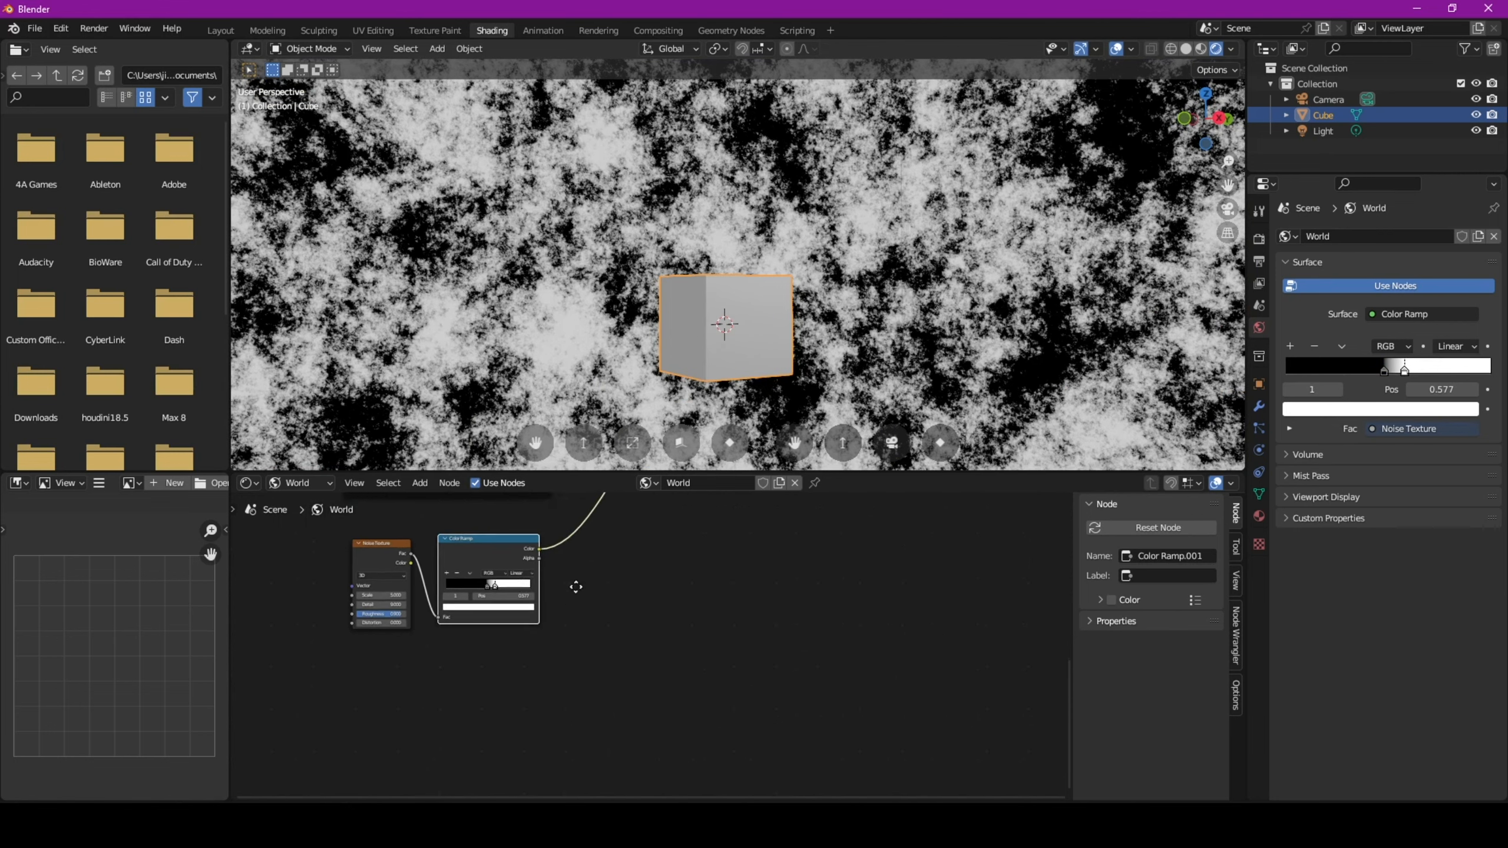
# - Duplicate the second Noise Texture and Color Ramp pair and place the copy directly below it
pyautogui.moveTo(555, 645); pyautogui.dragTo(284, 516)
pyautogui.hotkey('shift', 'd')
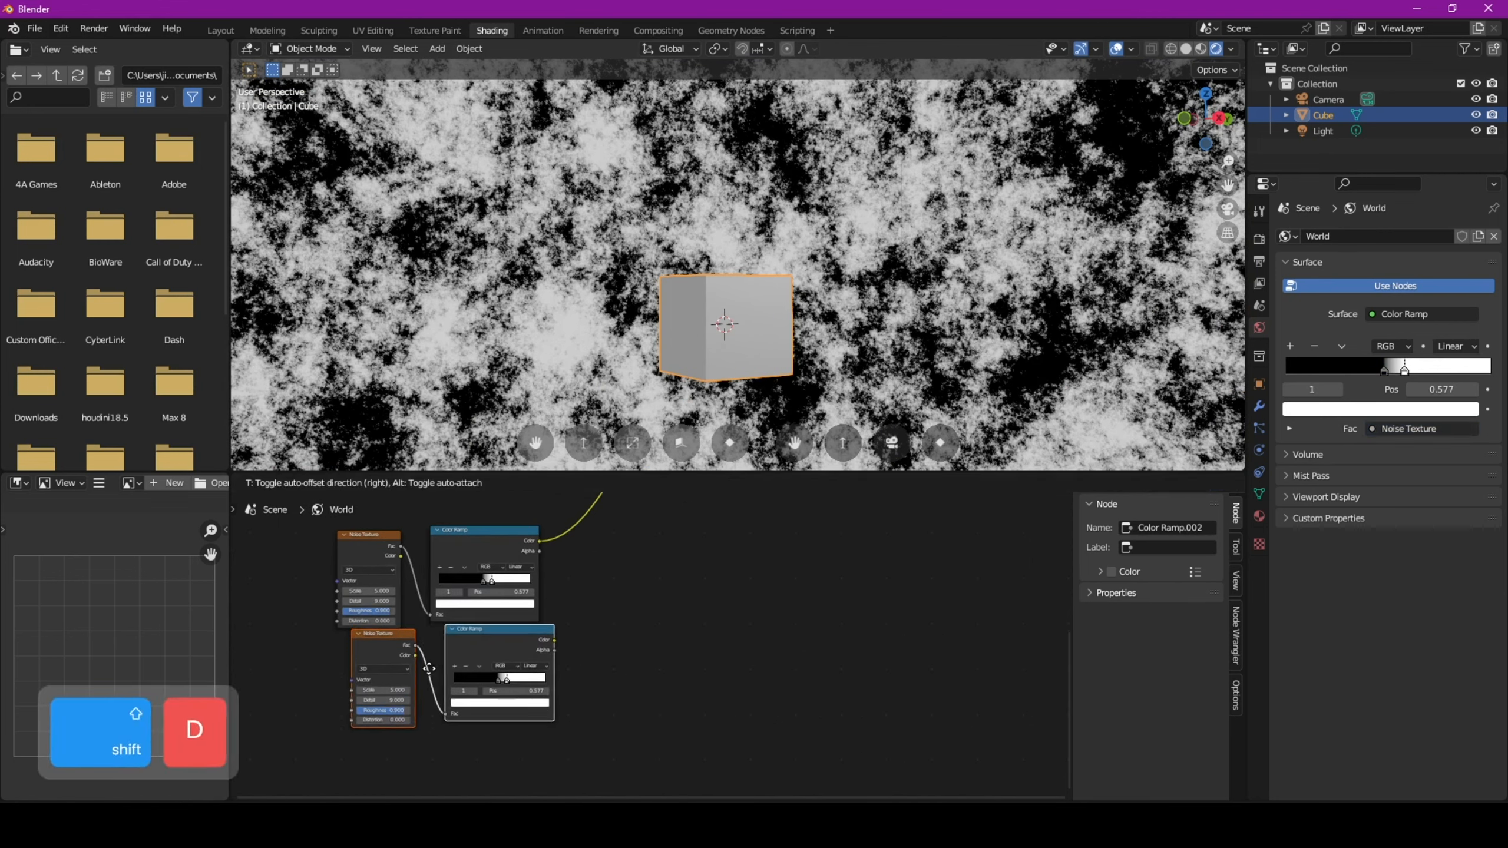
pyautogui.click(418, 681)
# - Move the duplicated ramp's white stop to position 1.000 and recolour it purple
pyautogui.scroll(2, 561, 604)
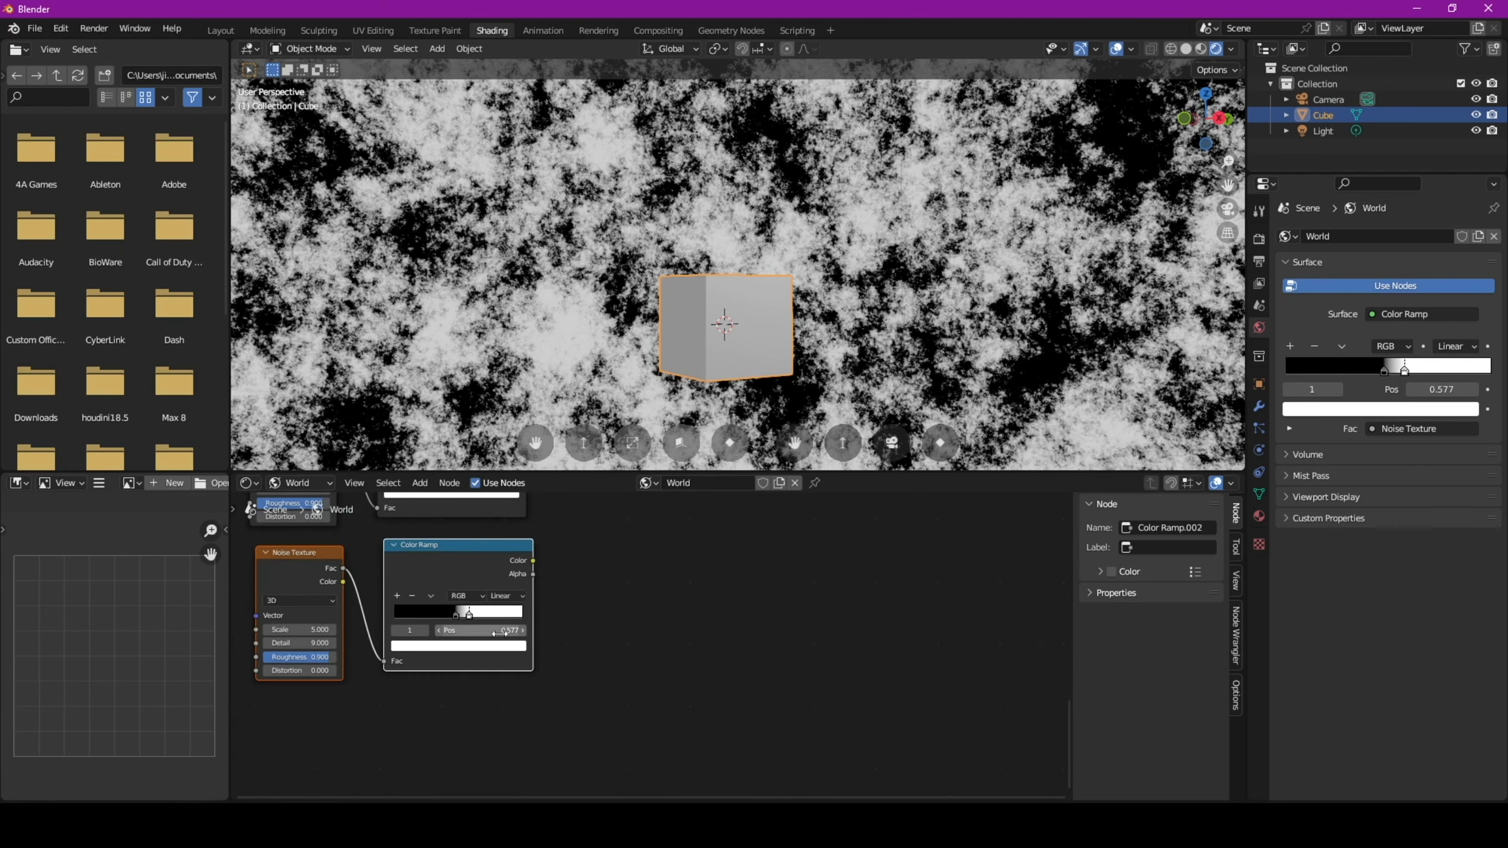
pyautogui.moveTo(469, 618); pyautogui.dragTo(525, 619)
pyautogui.click(504, 645)
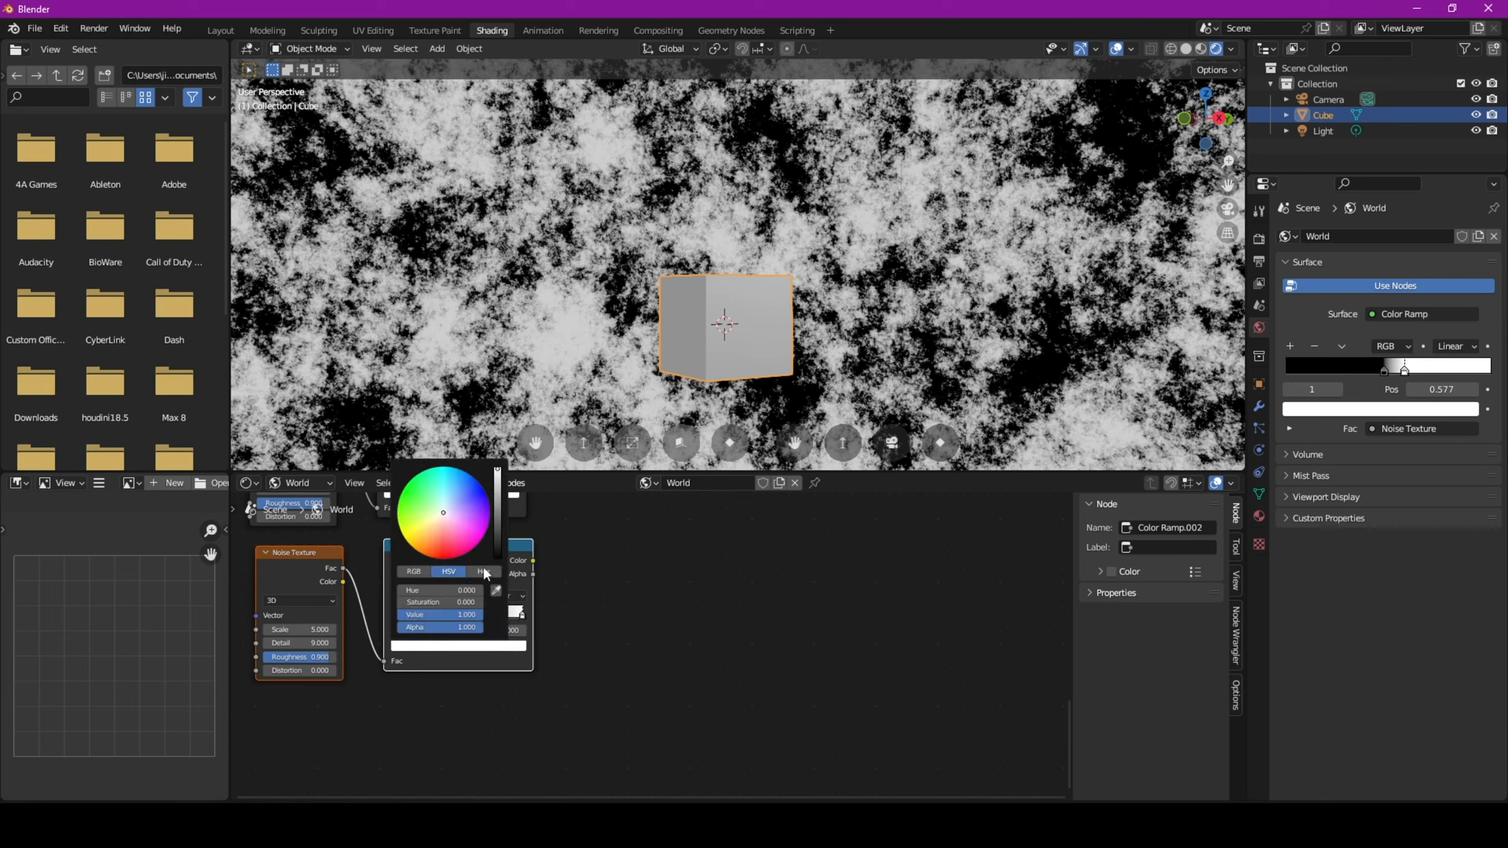
pyautogui.moveTo(458, 513); pyautogui.dragTo(476, 509)
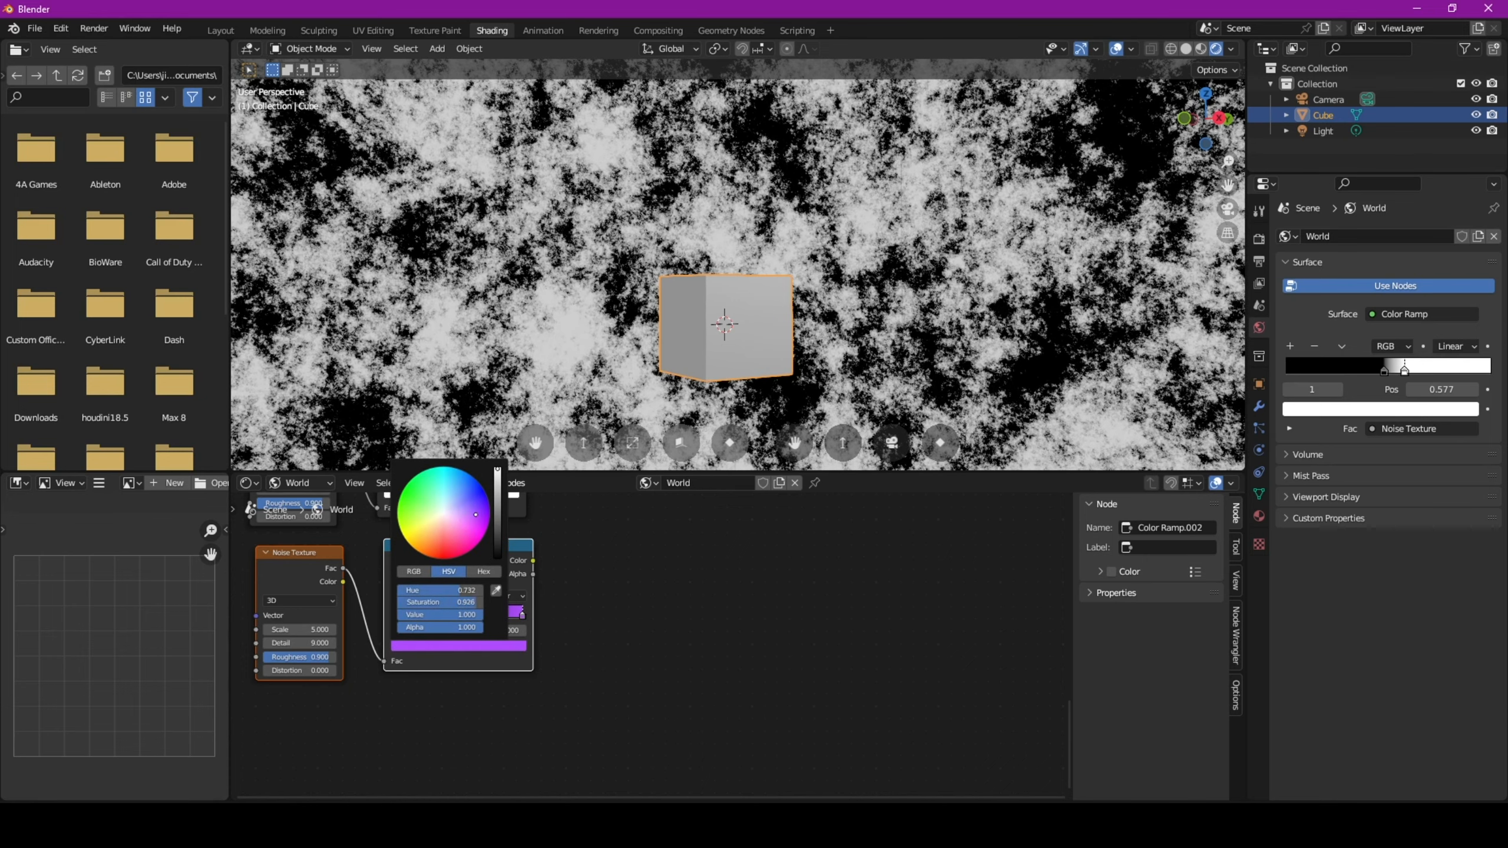
# - Add a colour Mix node beside the two lower Color Ramps
pyautogui.scroll(-4, 648, 528)
pyautogui.moveTo(647, 528); pyautogui.dragTo(516, 636, button='middle')
pyautogui.scroll(-2, 517, 636)
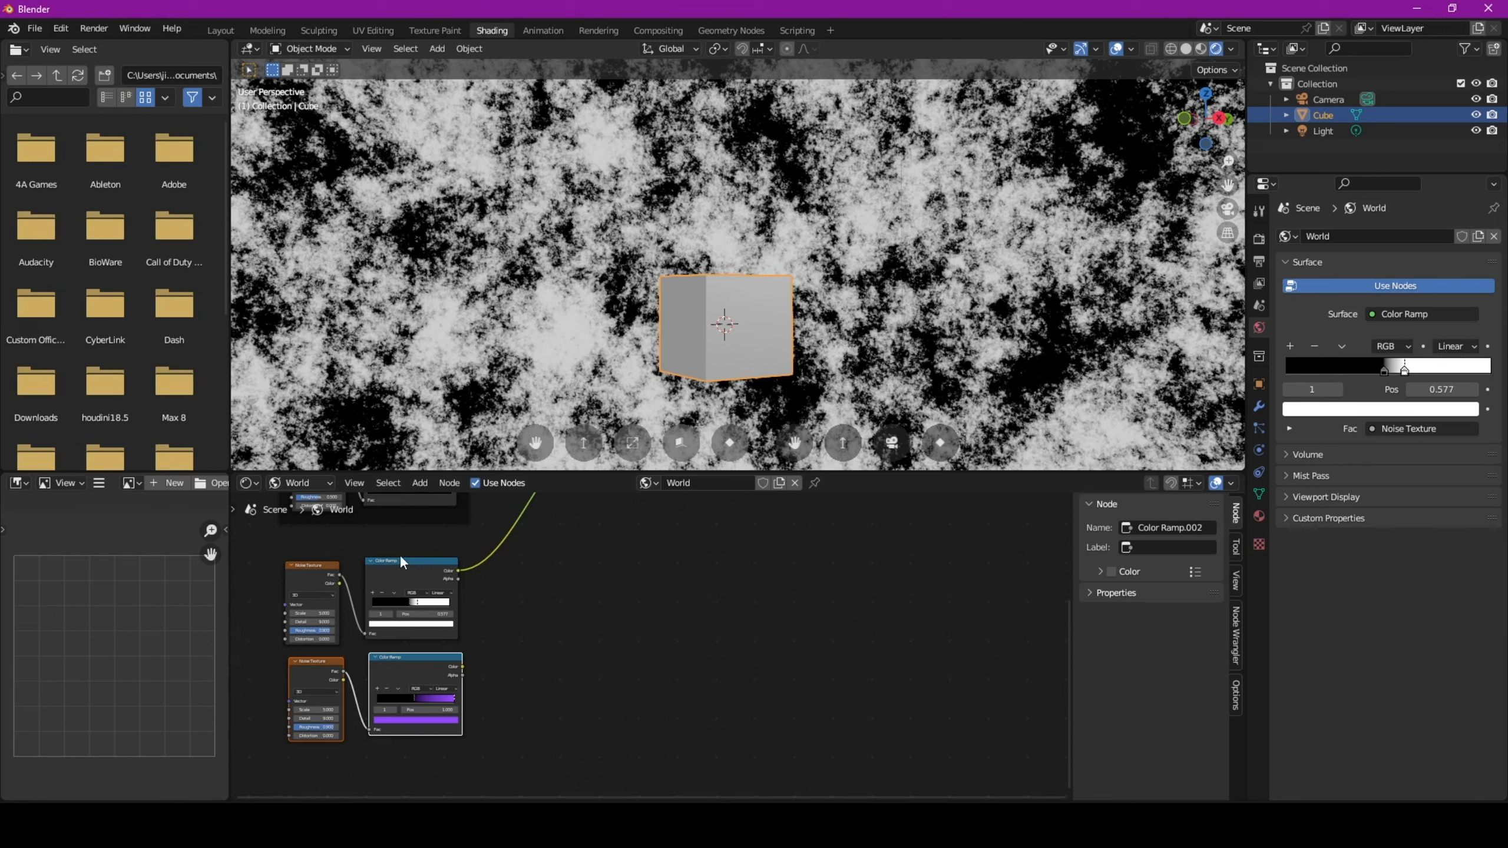
pyautogui.click(501, 610)
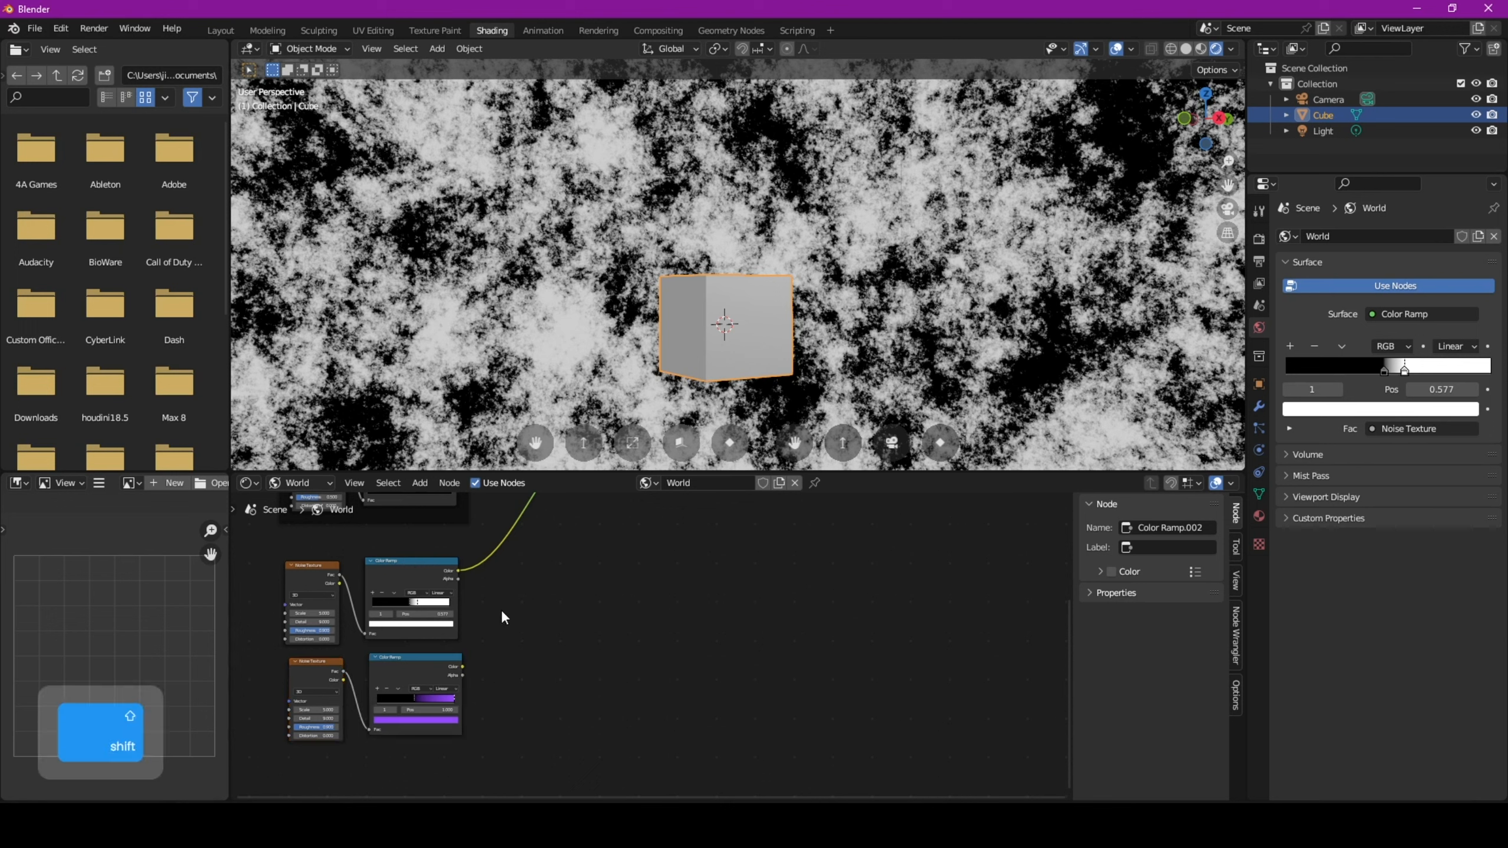
pyautogui.hotkey('shift', 'a')
pyautogui.click(500, 609)
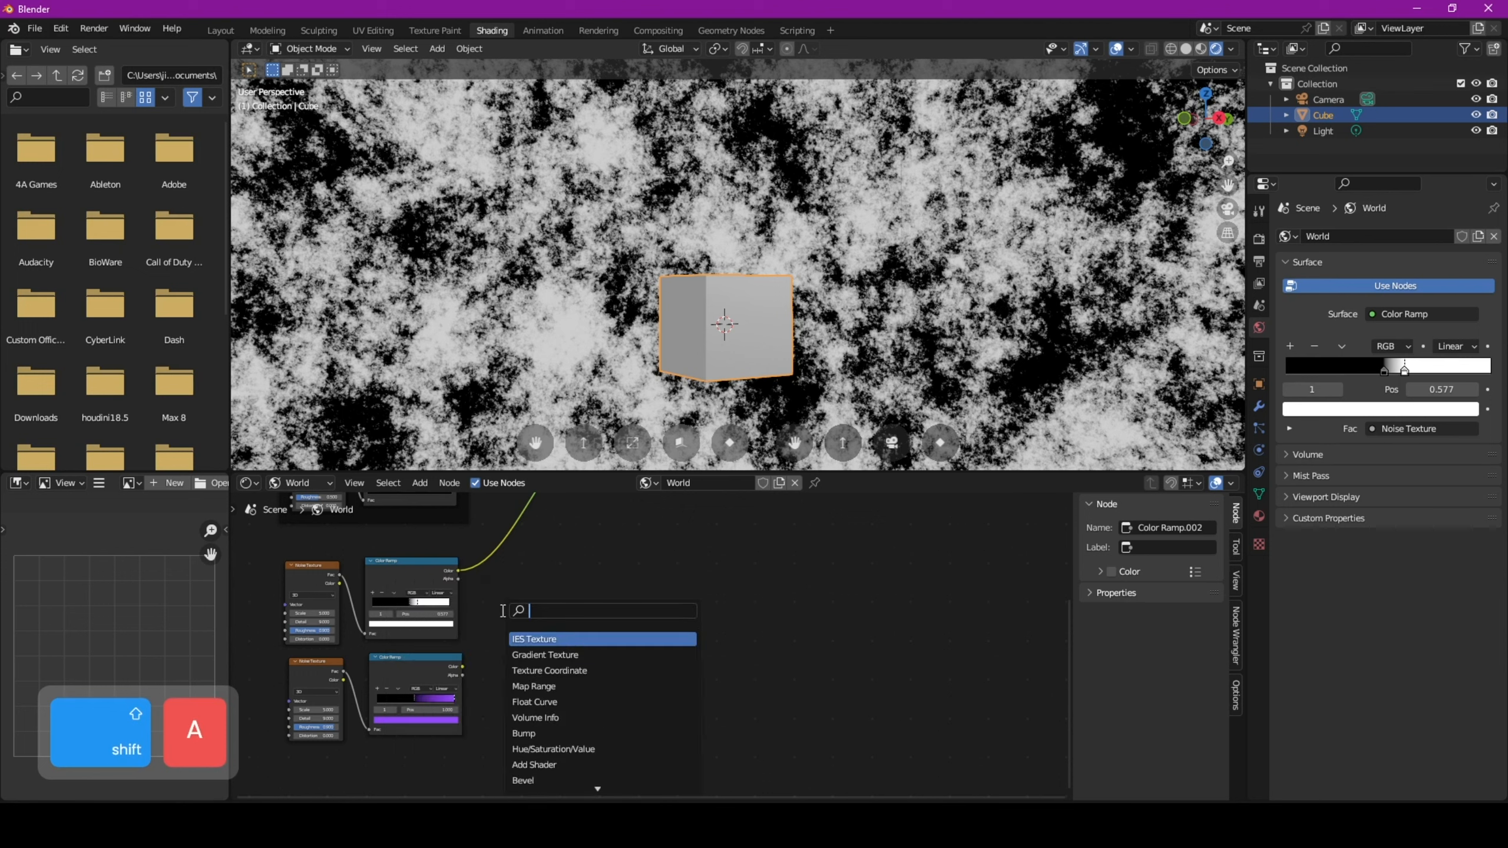
pyautogui.write('mix')
pyautogui.press('Return')
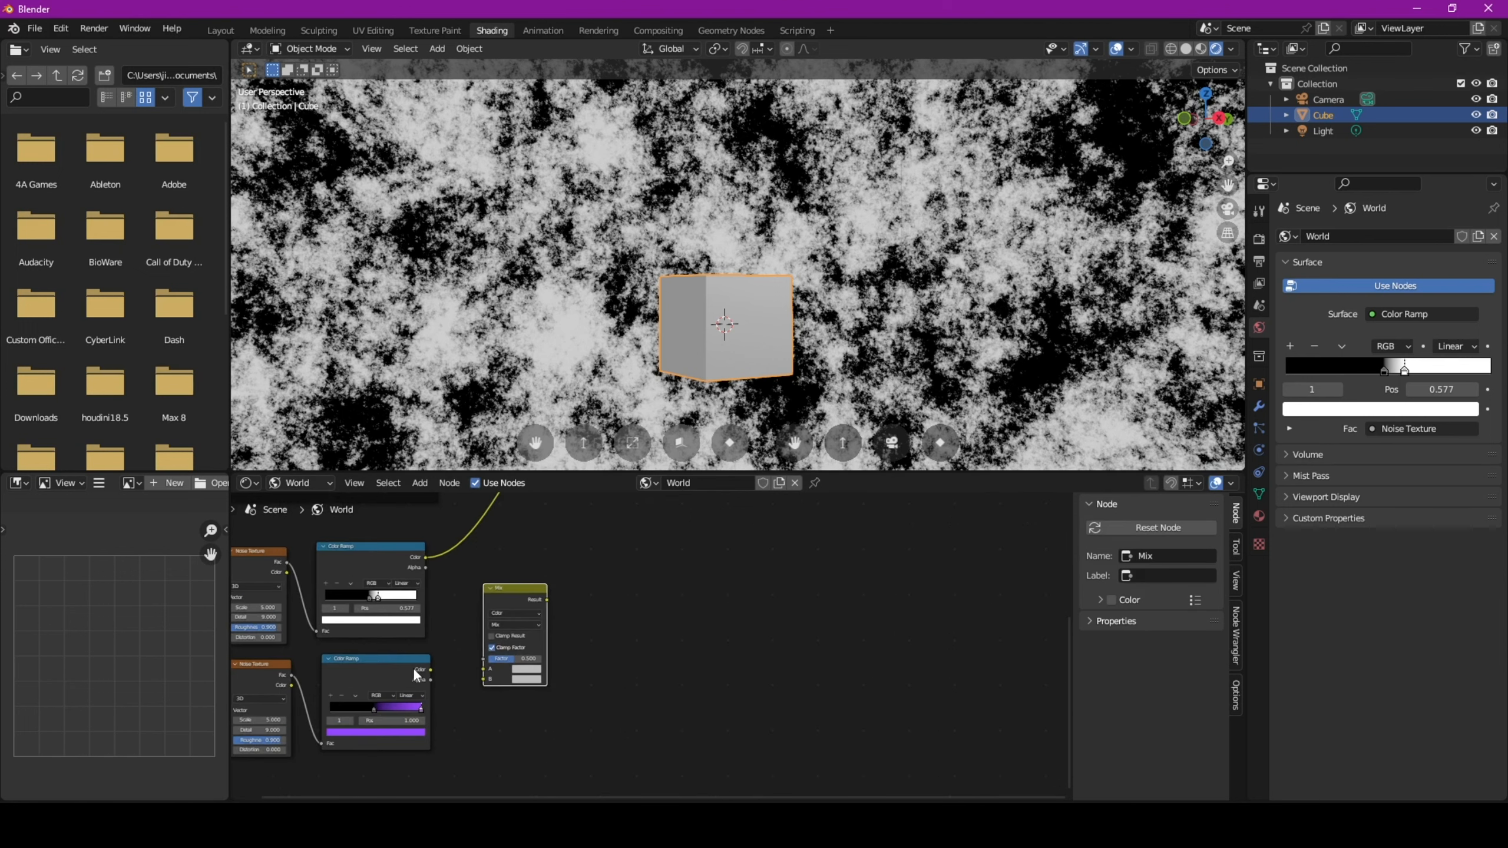
# - Connect the purple ramp to the Mix node's A input and the white ramp to B, with Color Dodge blending
pyautogui.moveTo(430, 669); pyautogui.dragTo(480, 668)
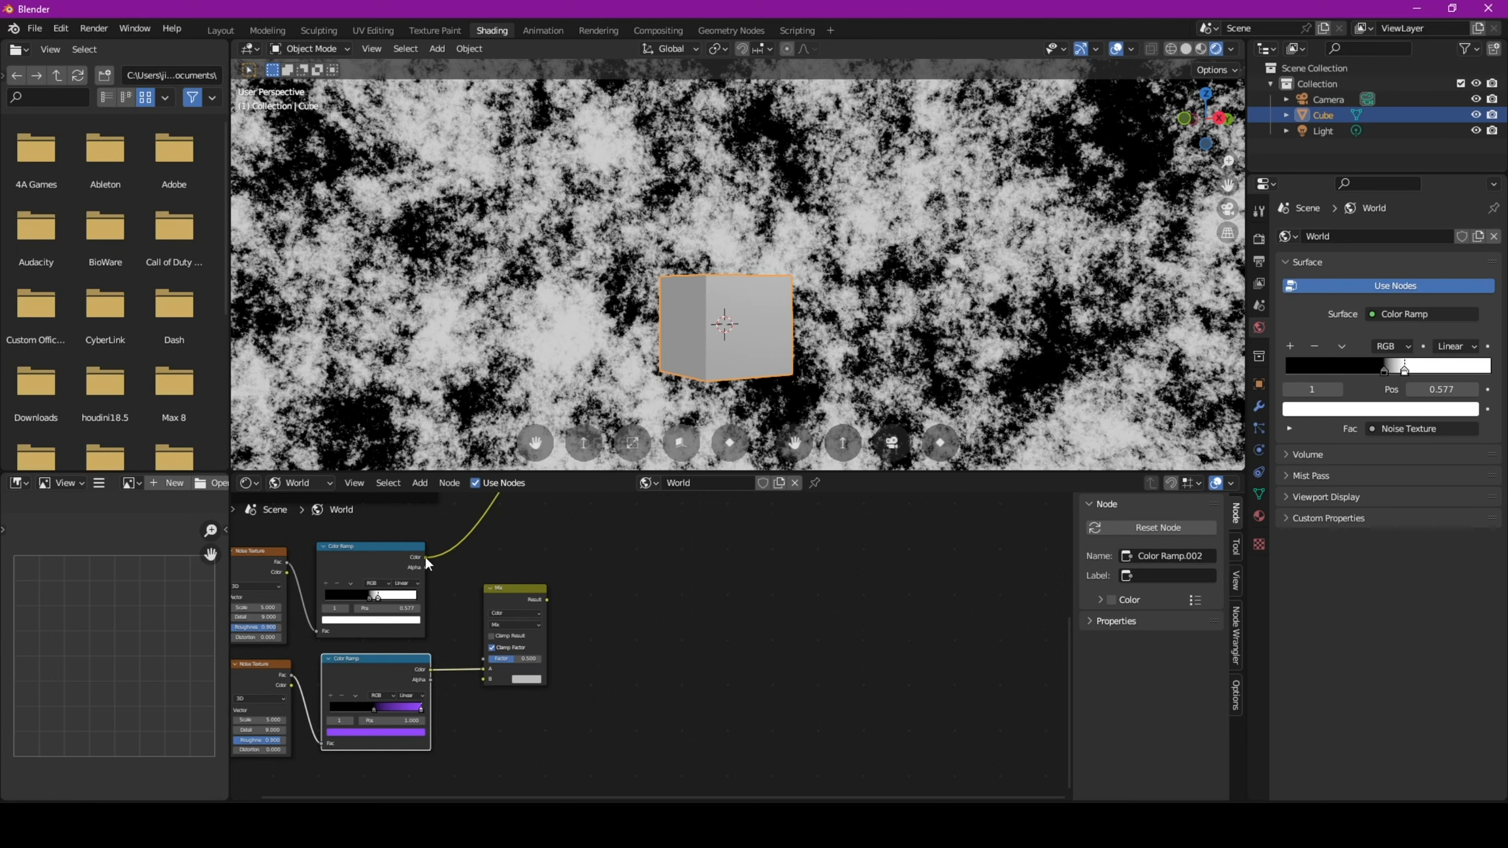
pyautogui.moveTo(424, 557); pyautogui.dragTo(482, 679)
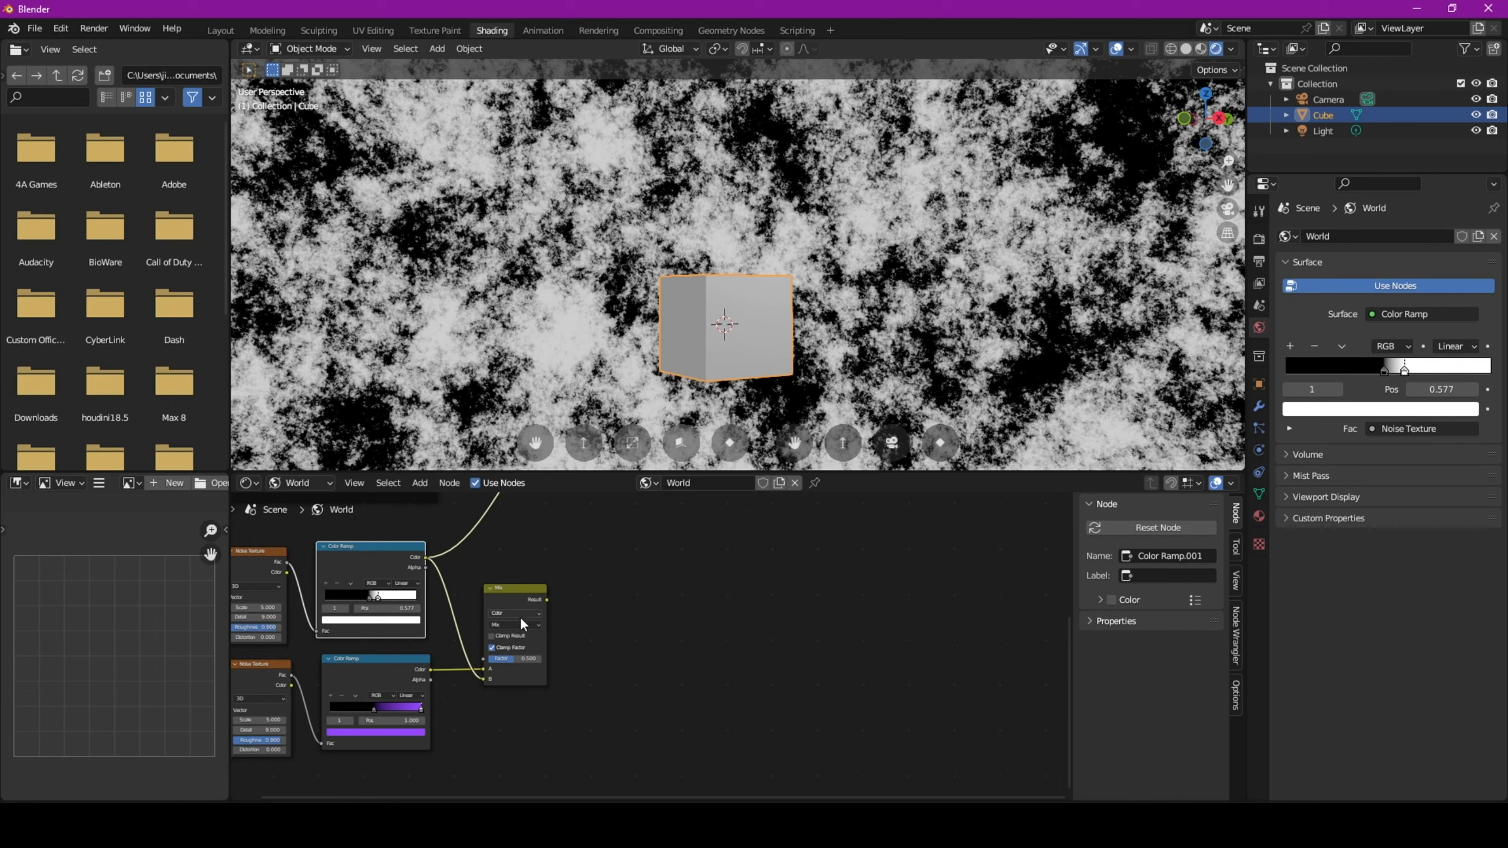
pyautogui.click(514, 625)
pyautogui.scroll(5, 624, 636)
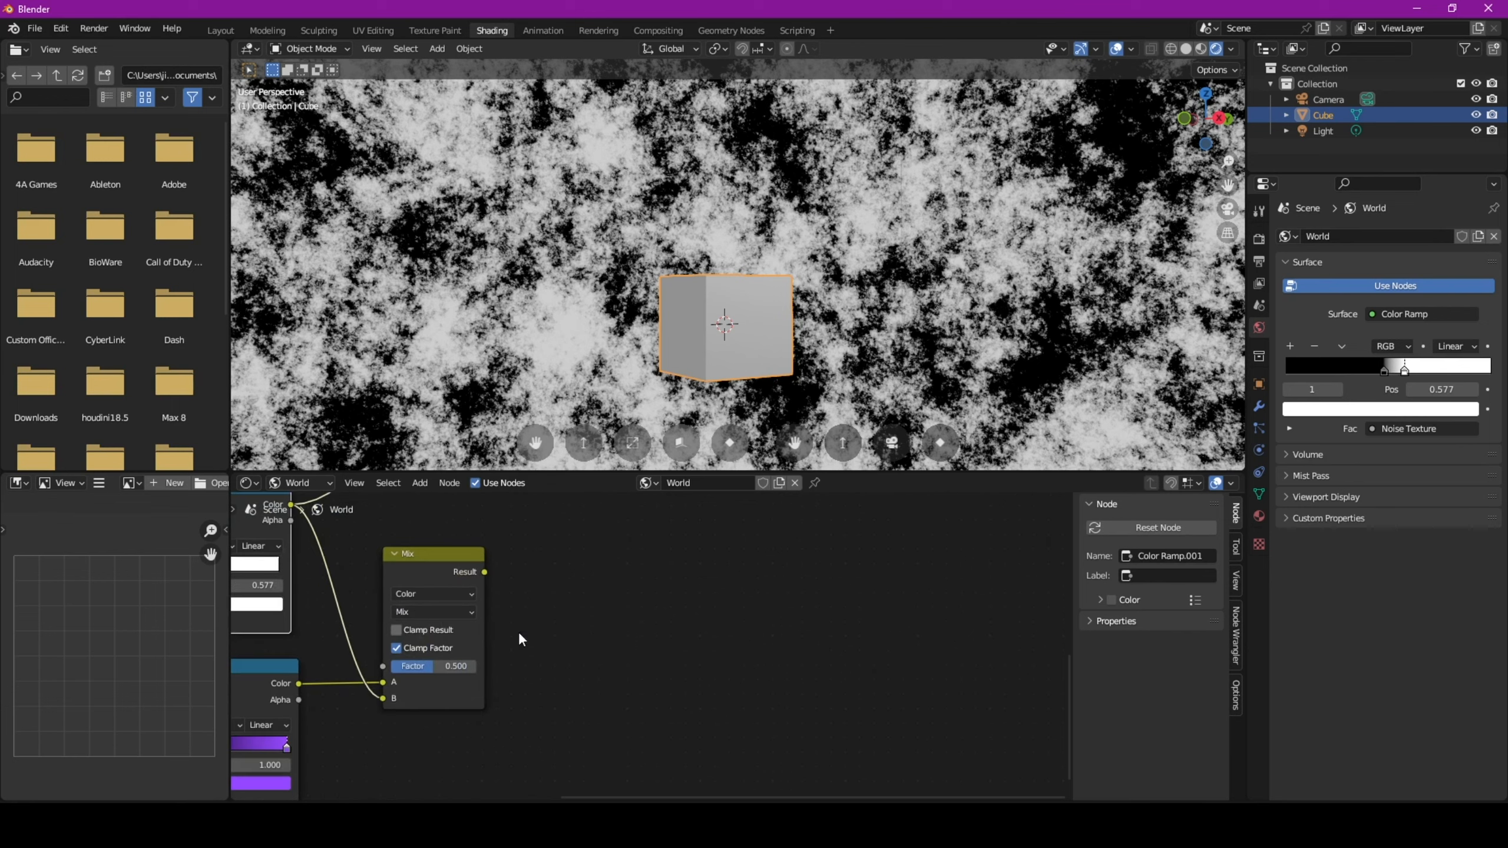
pyautogui.click(443, 610)
pyautogui.click(433, 484)
# - Connect the Color Dodge node's Result output to the World Output's Surface
pyautogui.scroll(-7, 439, 510)
pyautogui.moveTo(439, 511); pyautogui.dragTo(459, 652, button='middle')
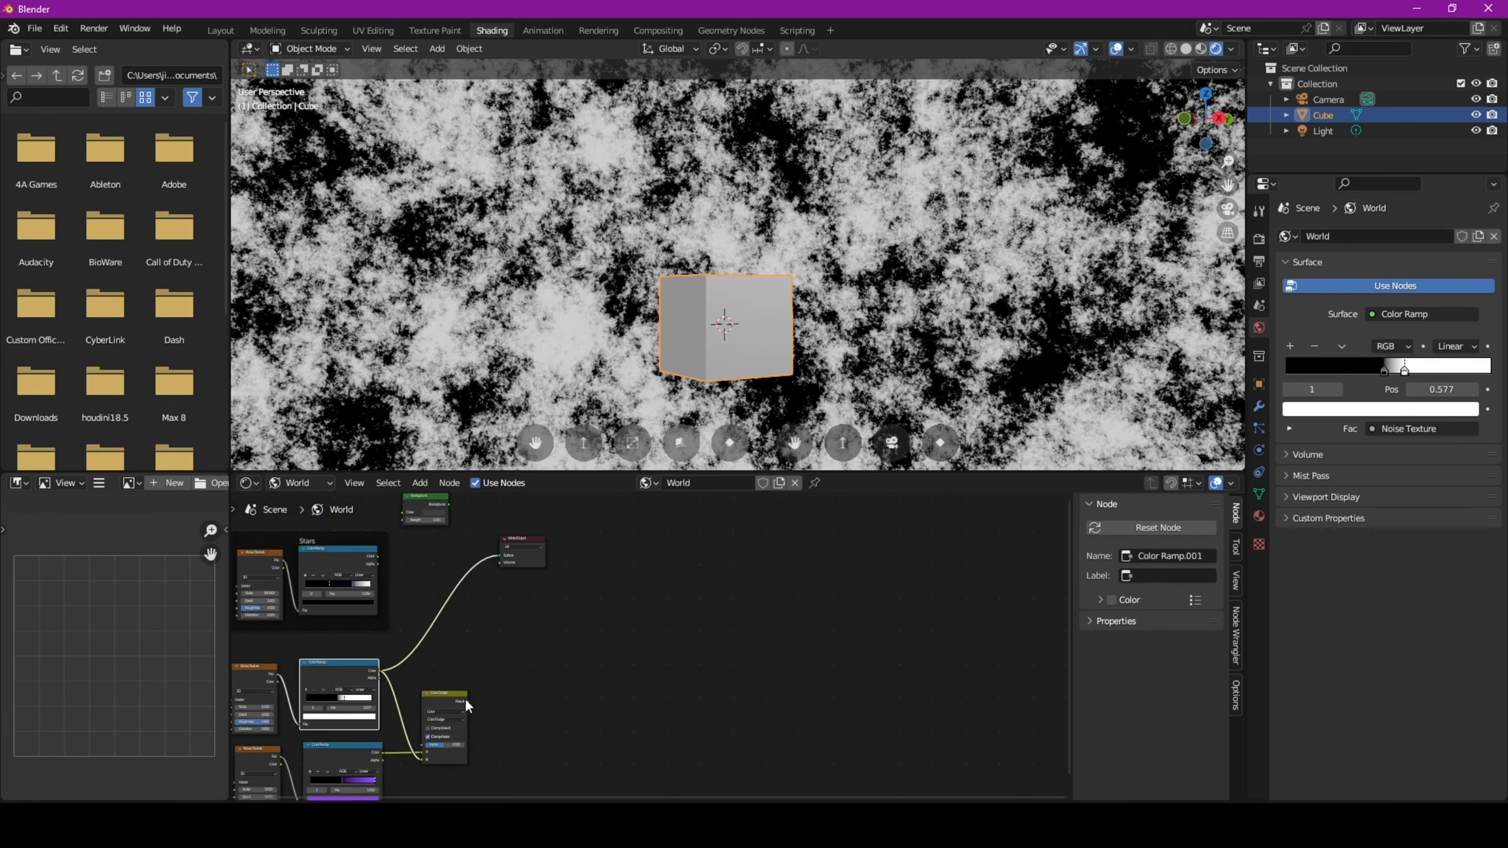
pyautogui.moveTo(468, 701); pyautogui.dragTo(500, 556)
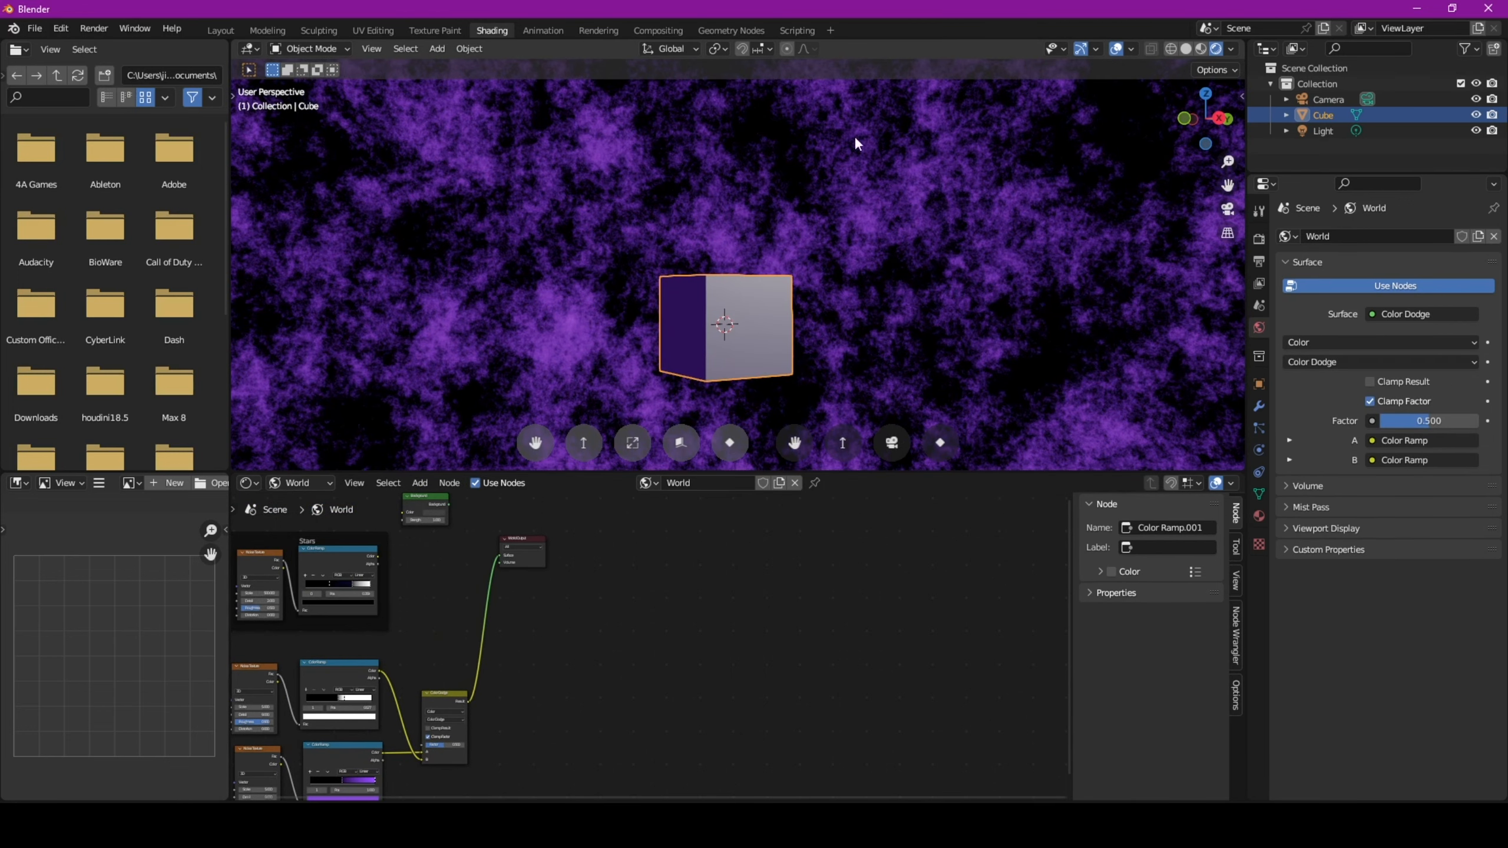
# - Group the two lower noise textures, their Color Ramps and the Color Dodge node in a frame labelled Cloud
pyautogui.moveTo(449, 709); pyautogui.dragTo(561, 623, button='middle')
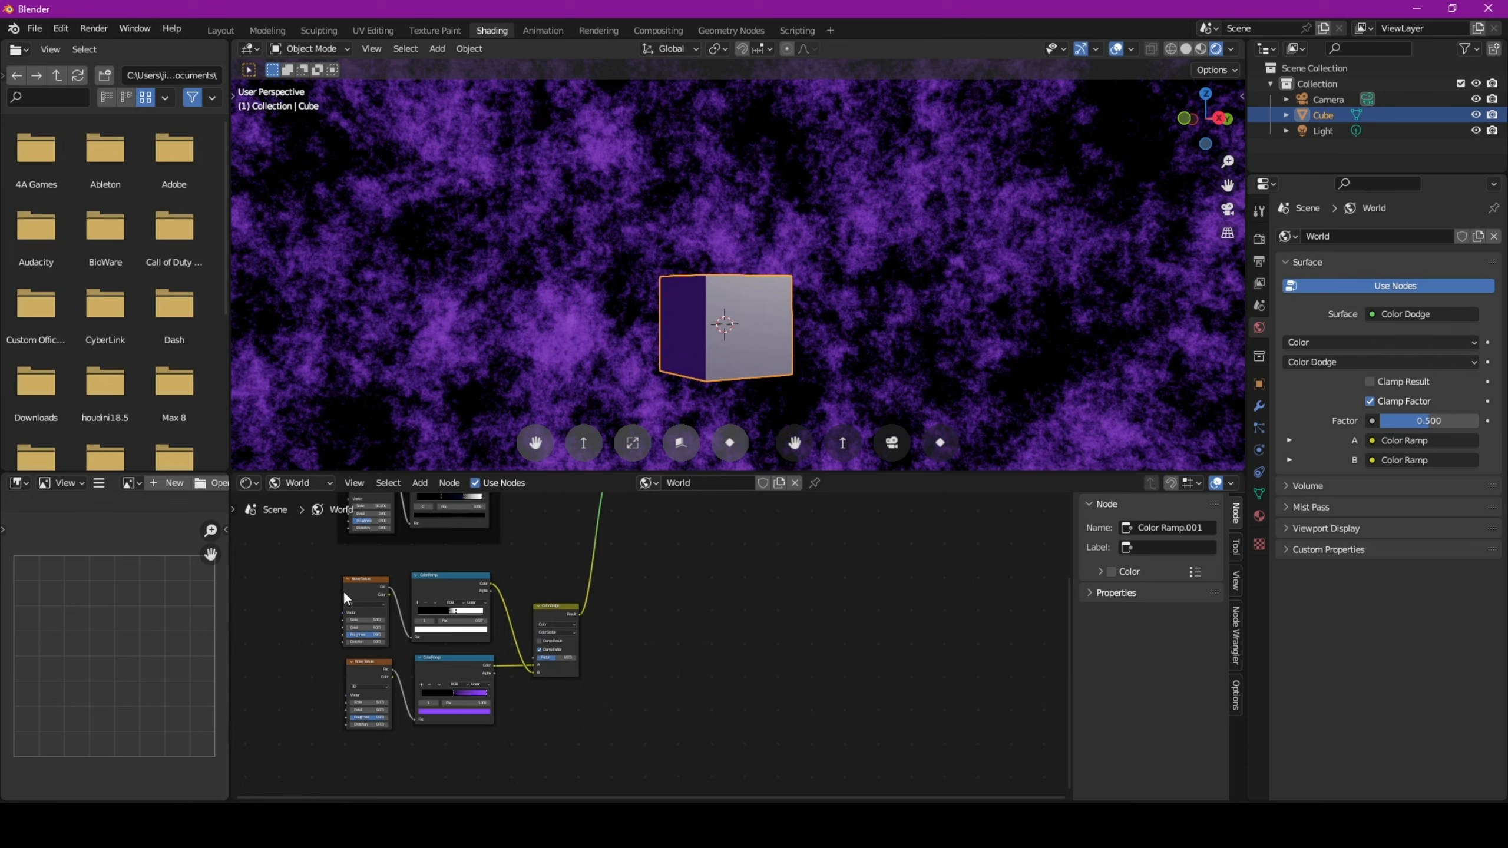
pyautogui.moveTo(315, 567)
pyautogui.mouseDown()
pyautogui.moveTo(337, 655)
pyautogui.moveTo(381, 685)
pyautogui.moveTo(497, 688)
pyautogui.moveTo(524, 670)
pyautogui.mouseUp()
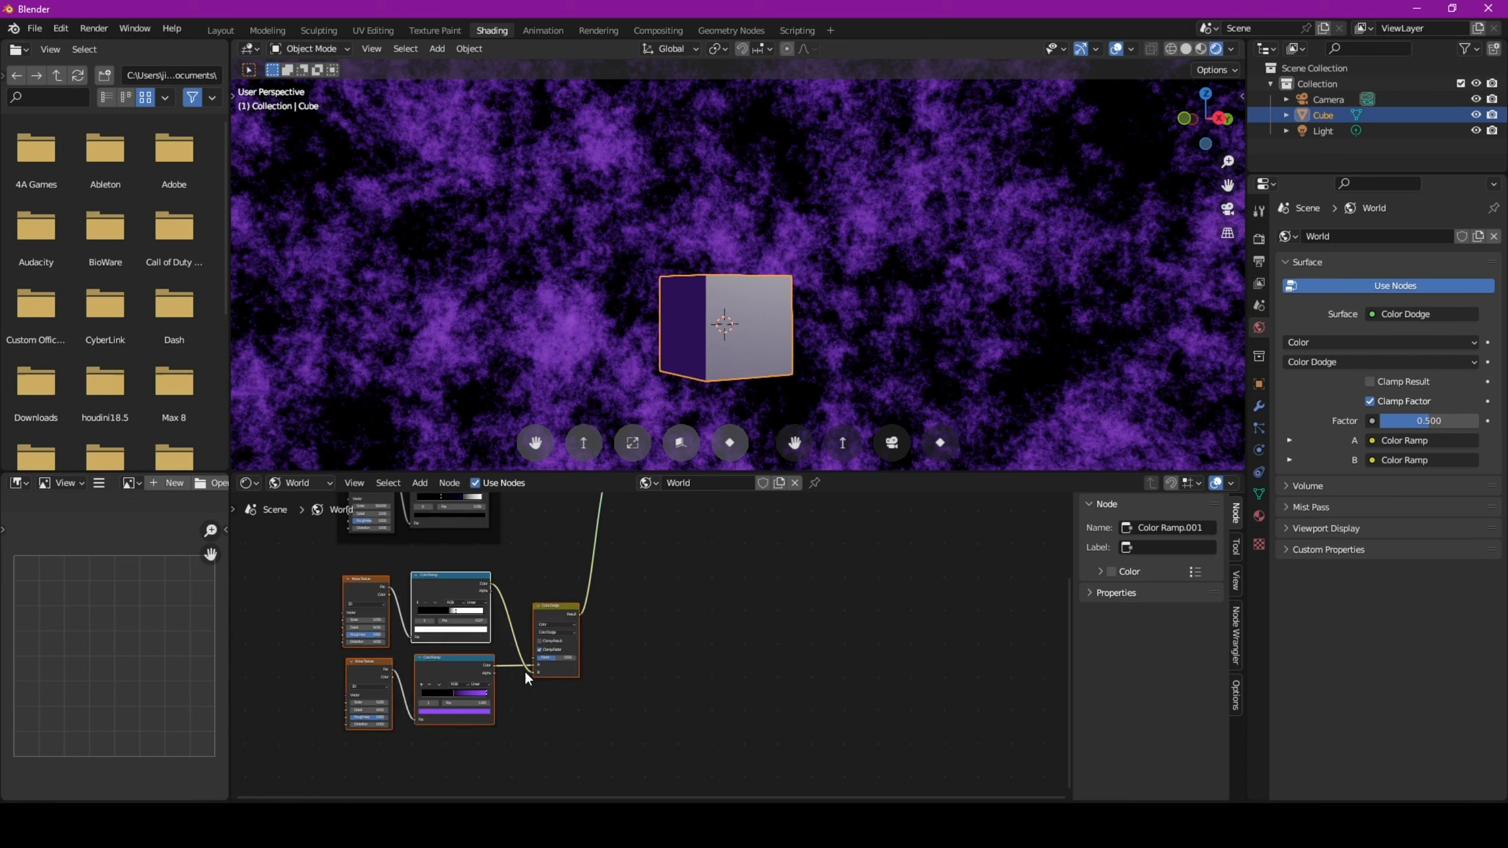
pyautogui.hotkey('ctrl', 'j')
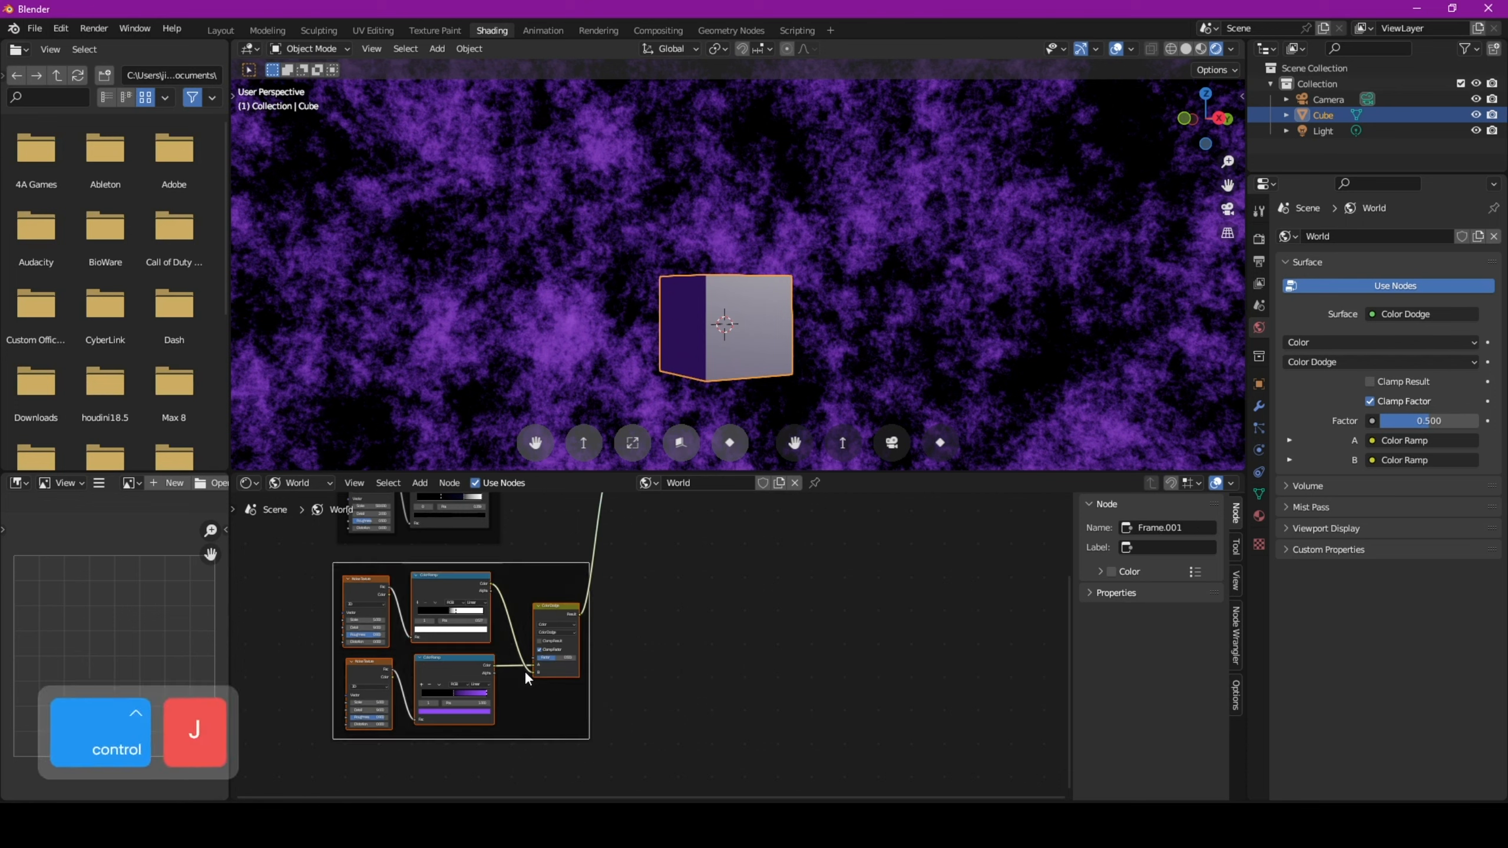
pyautogui.click(1182, 548)
pyautogui.write('Cloud')
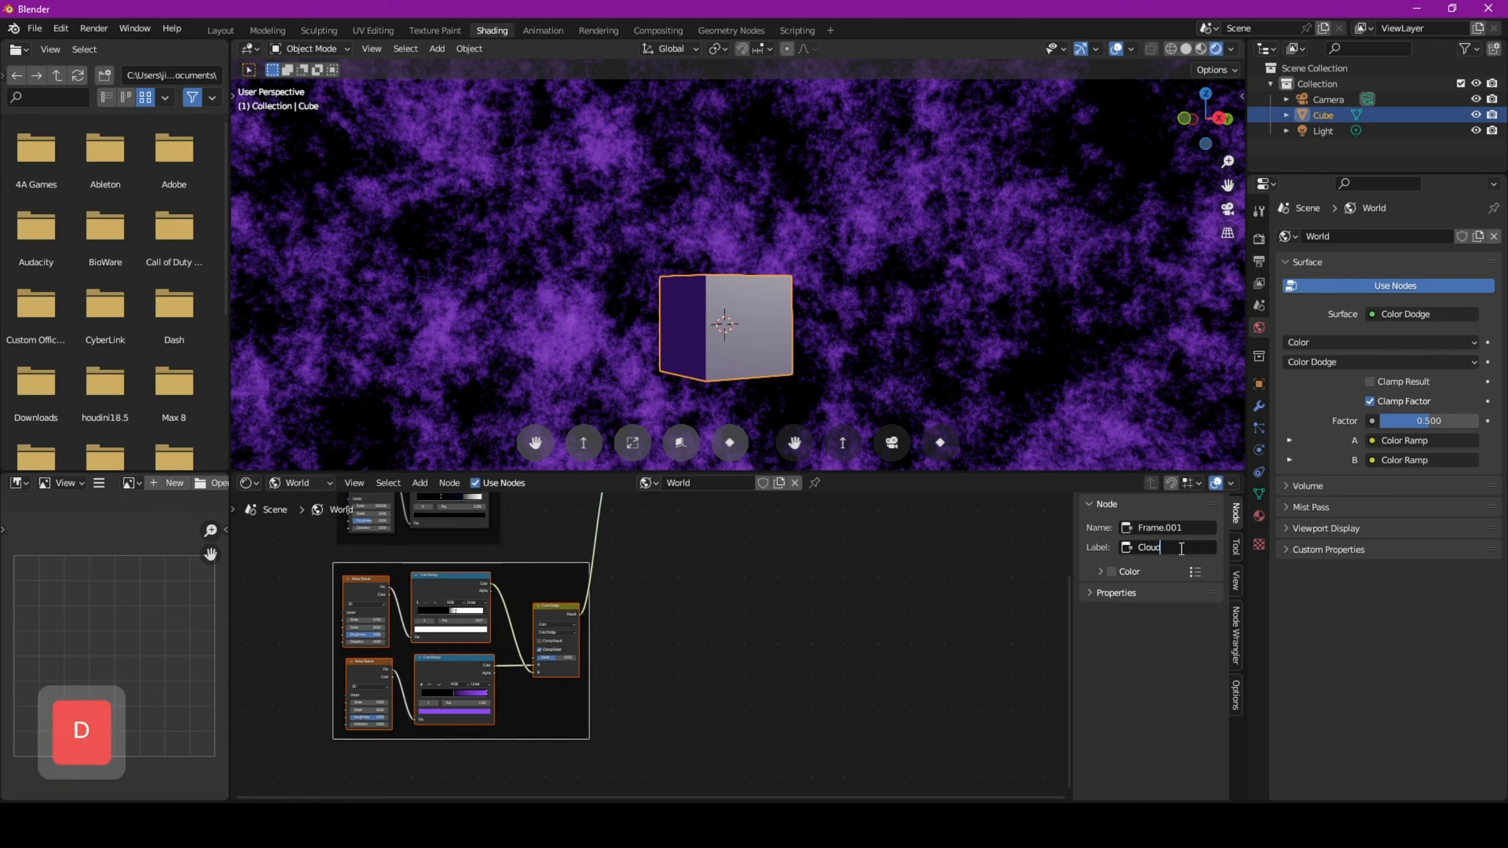
pyautogui.press('Return')
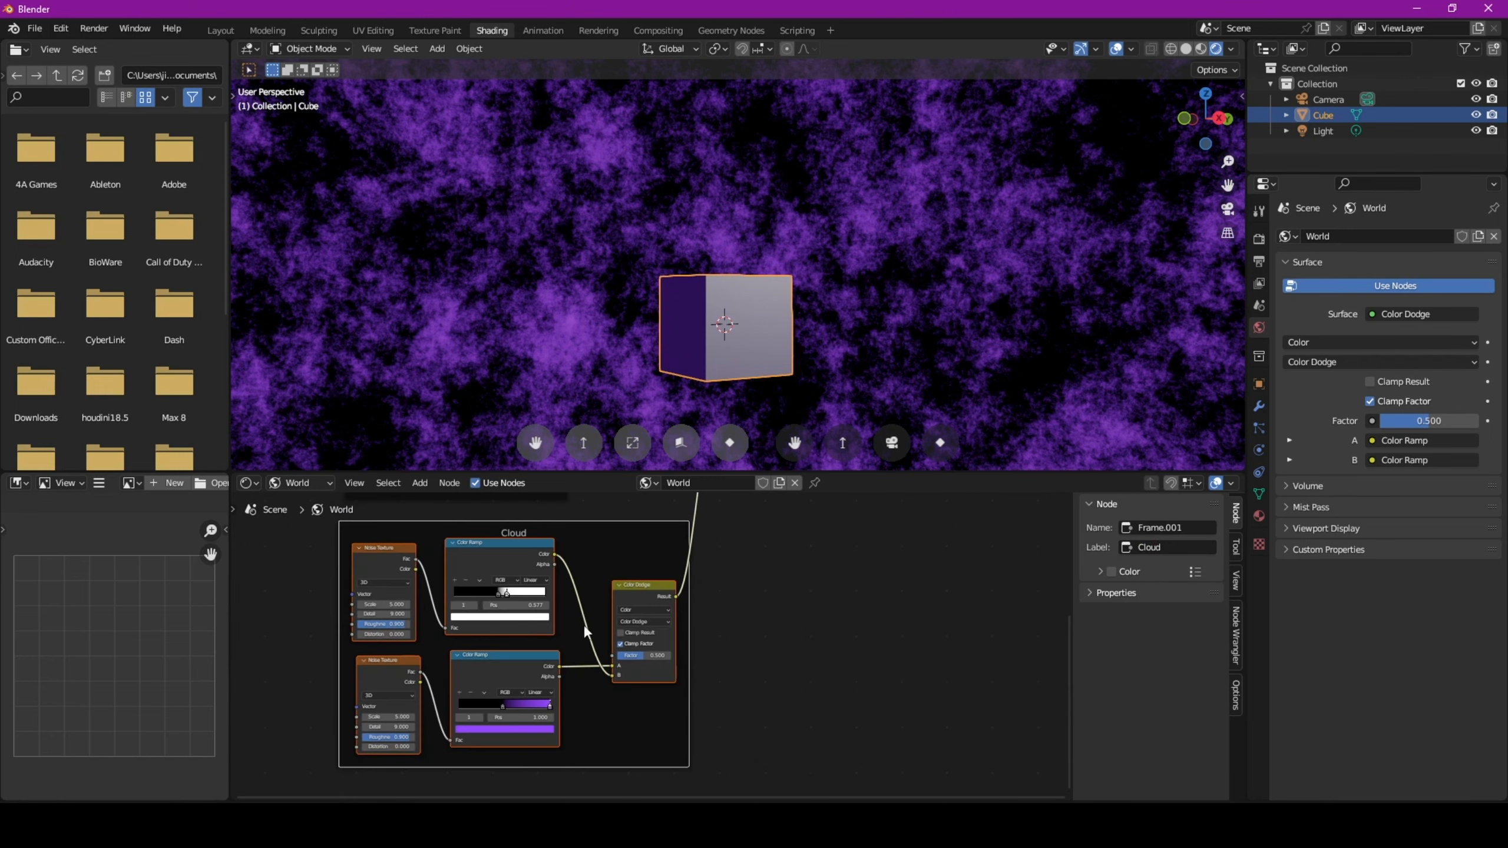
pyautogui.scroll(1, 583, 629)
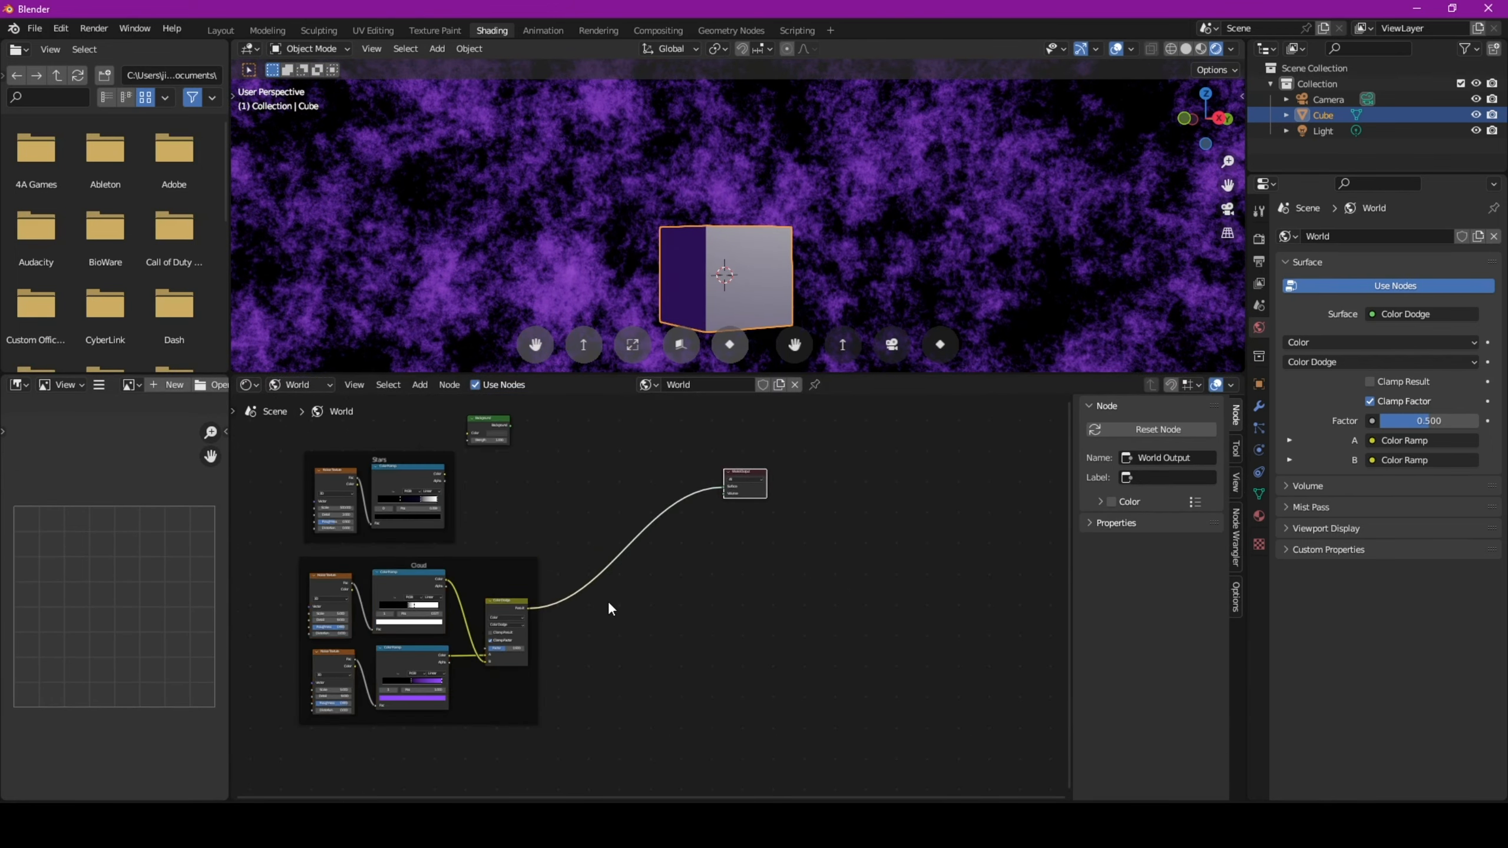
# - Add a colour Mix node between the Stars frame and the World Output
pyautogui.moveTo(609, 608); pyautogui.dragTo(557, 604, button='middle')
pyautogui.hotkey('shift', 'a')
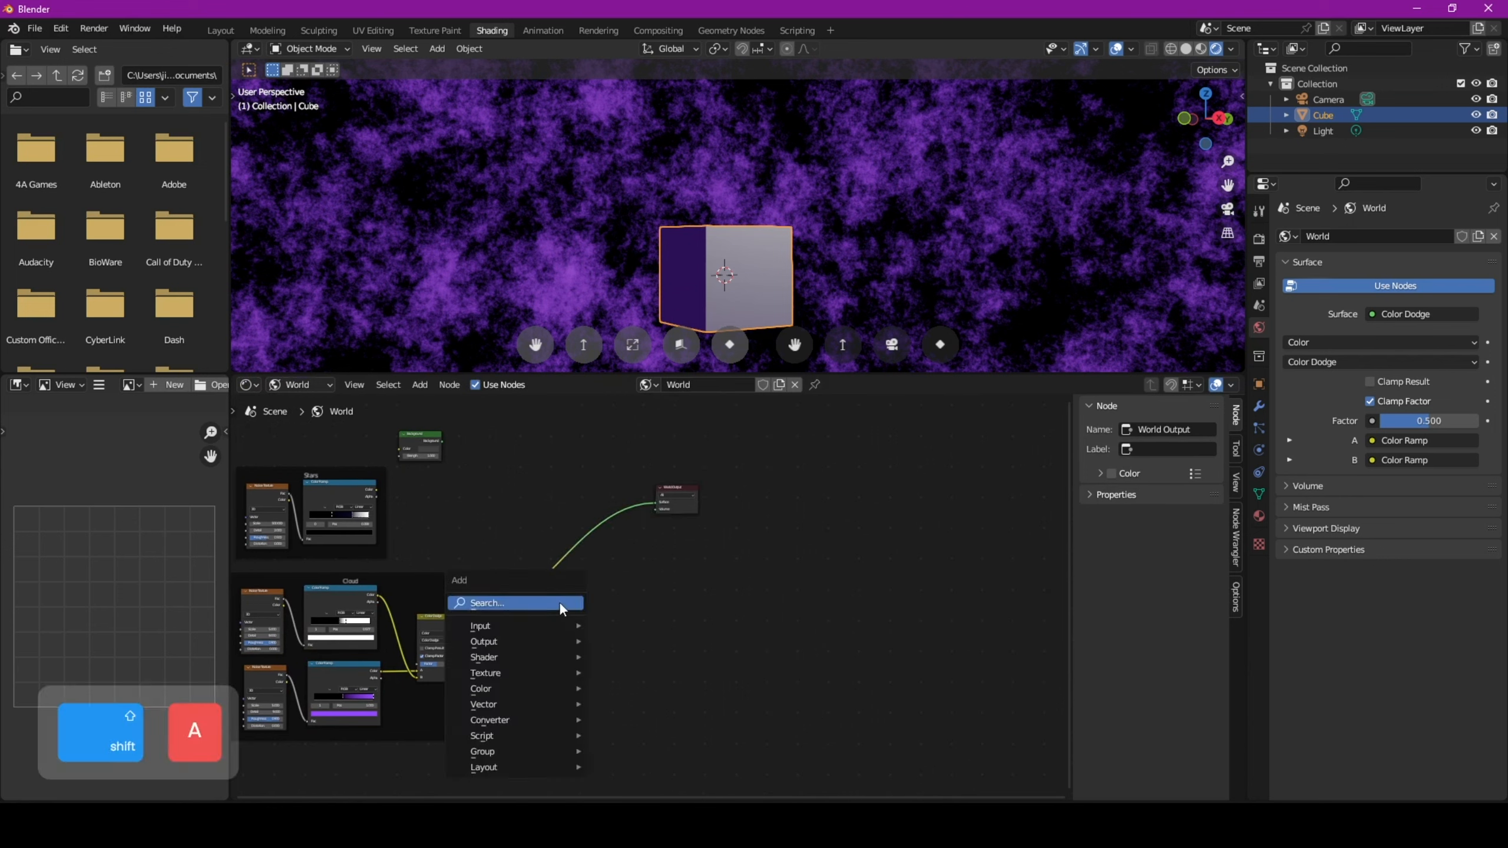
pyautogui.click(558, 602)
pyautogui.write('mix')
pyautogui.press('Return')
pyautogui.click(518, 456)
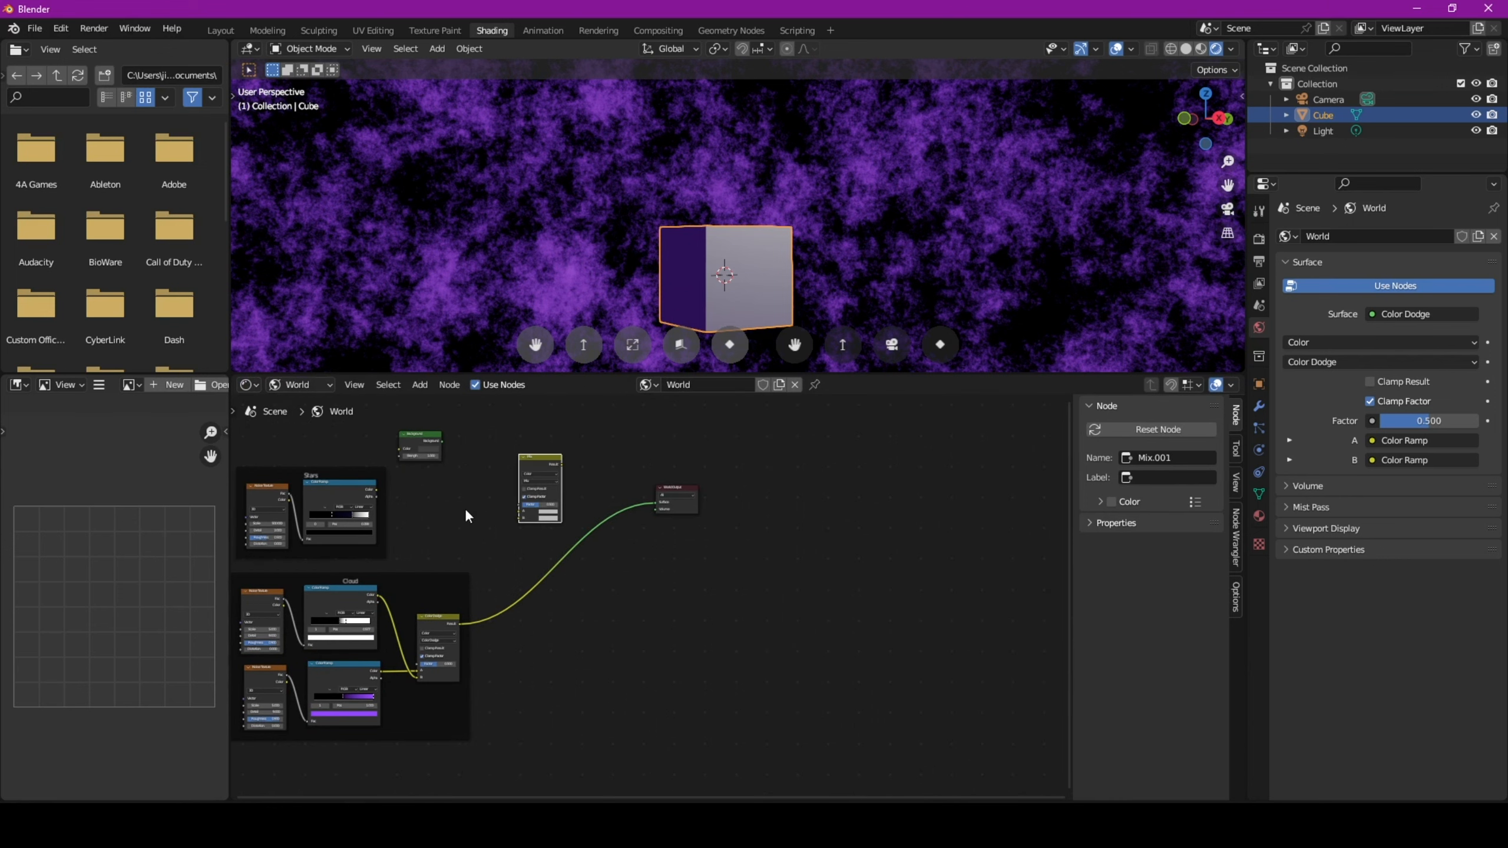
# - Connect the Stars ramp to the new Mix's A and the Color Dodge to B, and feed its Result into the World Output's Surface
pyautogui.scroll(2, 456, 522)
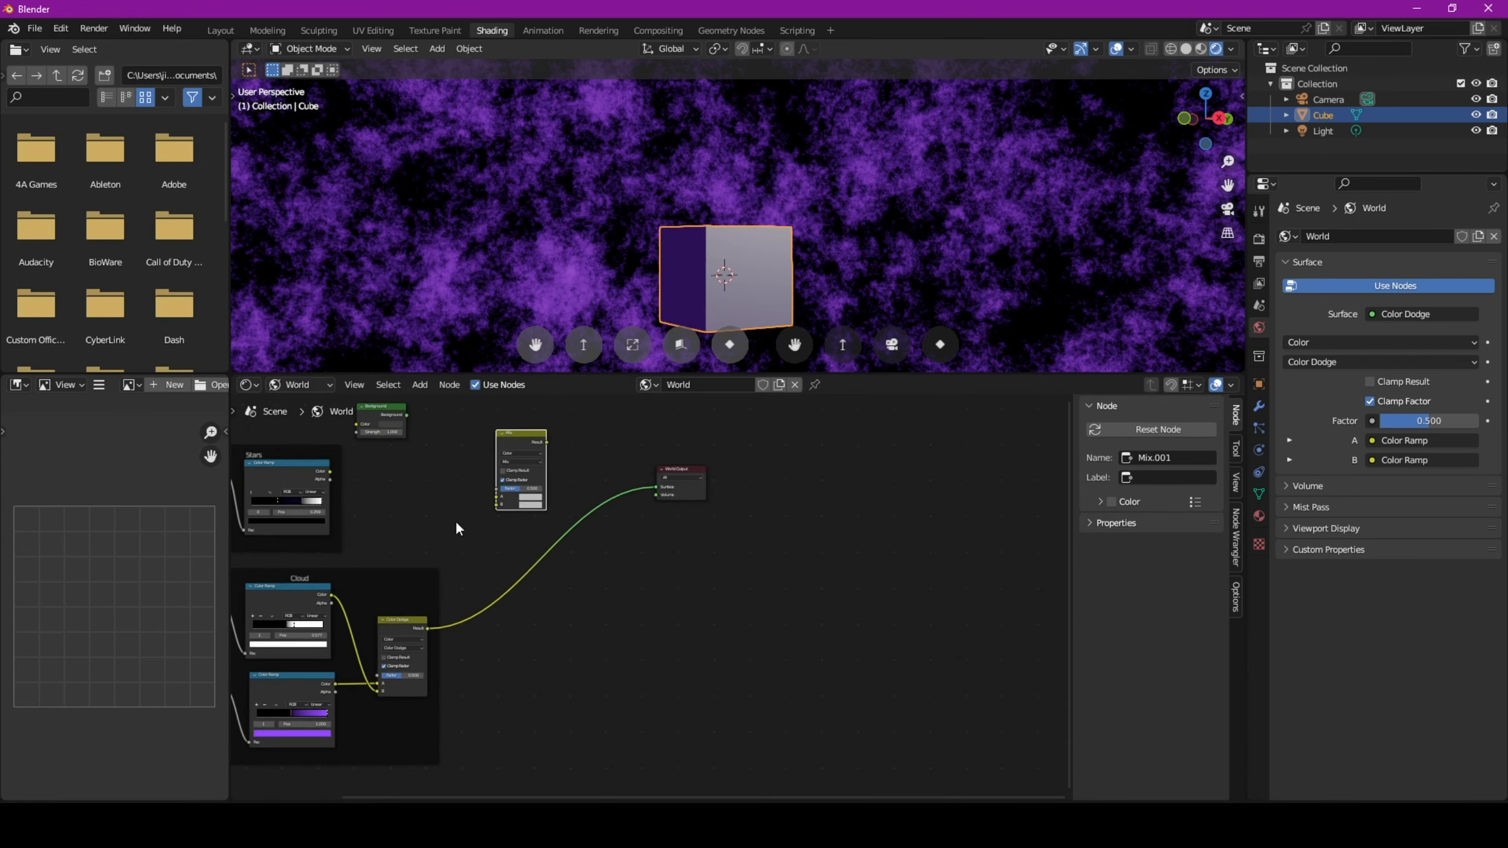
pyautogui.scroll(1, 455, 521)
pyautogui.moveTo(436, 651); pyautogui.dragTo(511, 517)
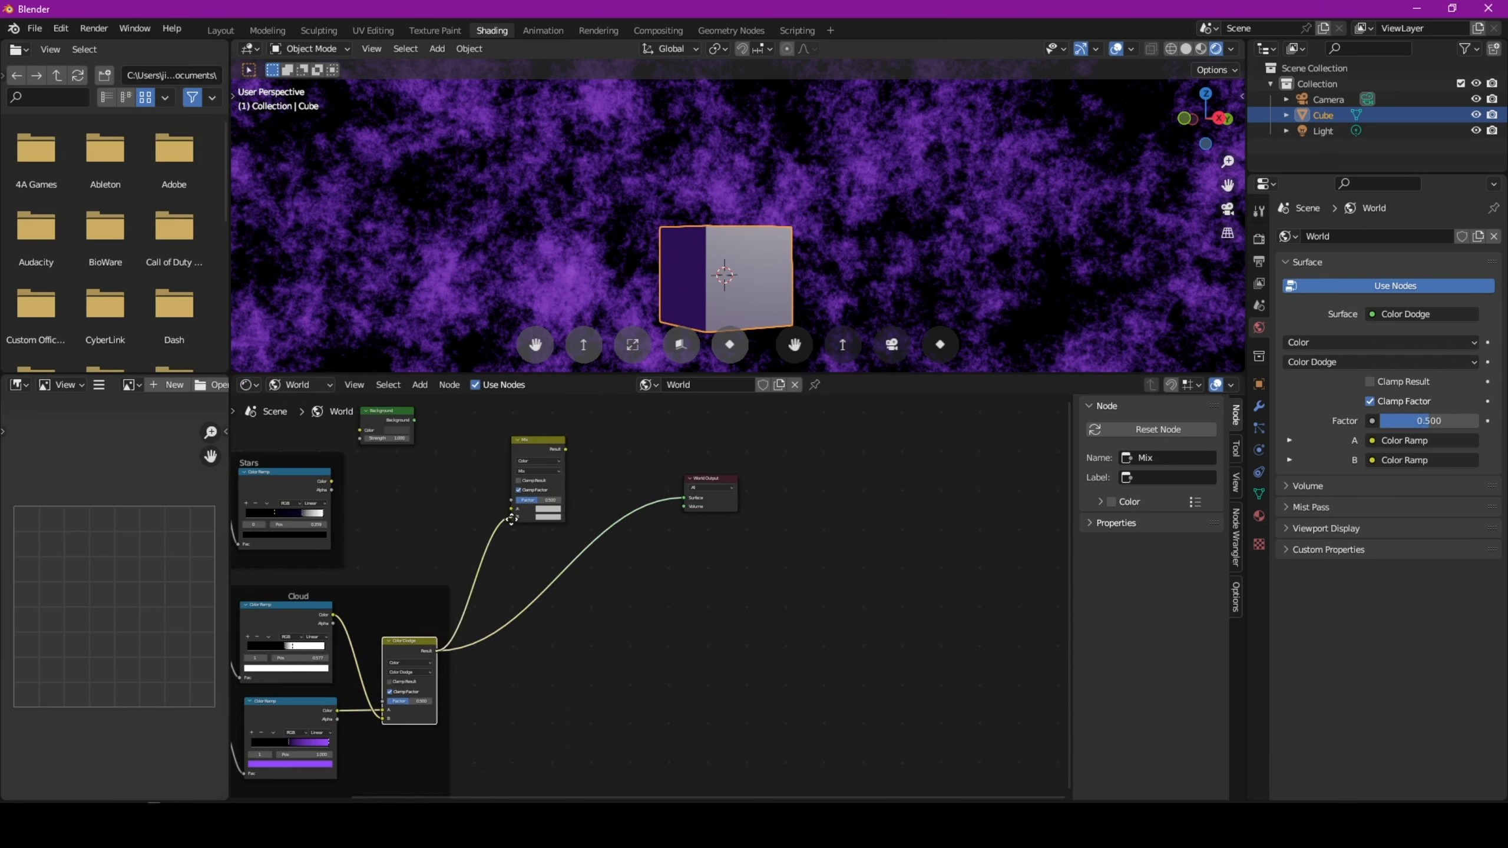
pyautogui.moveTo(331, 481); pyautogui.dragTo(513, 516)
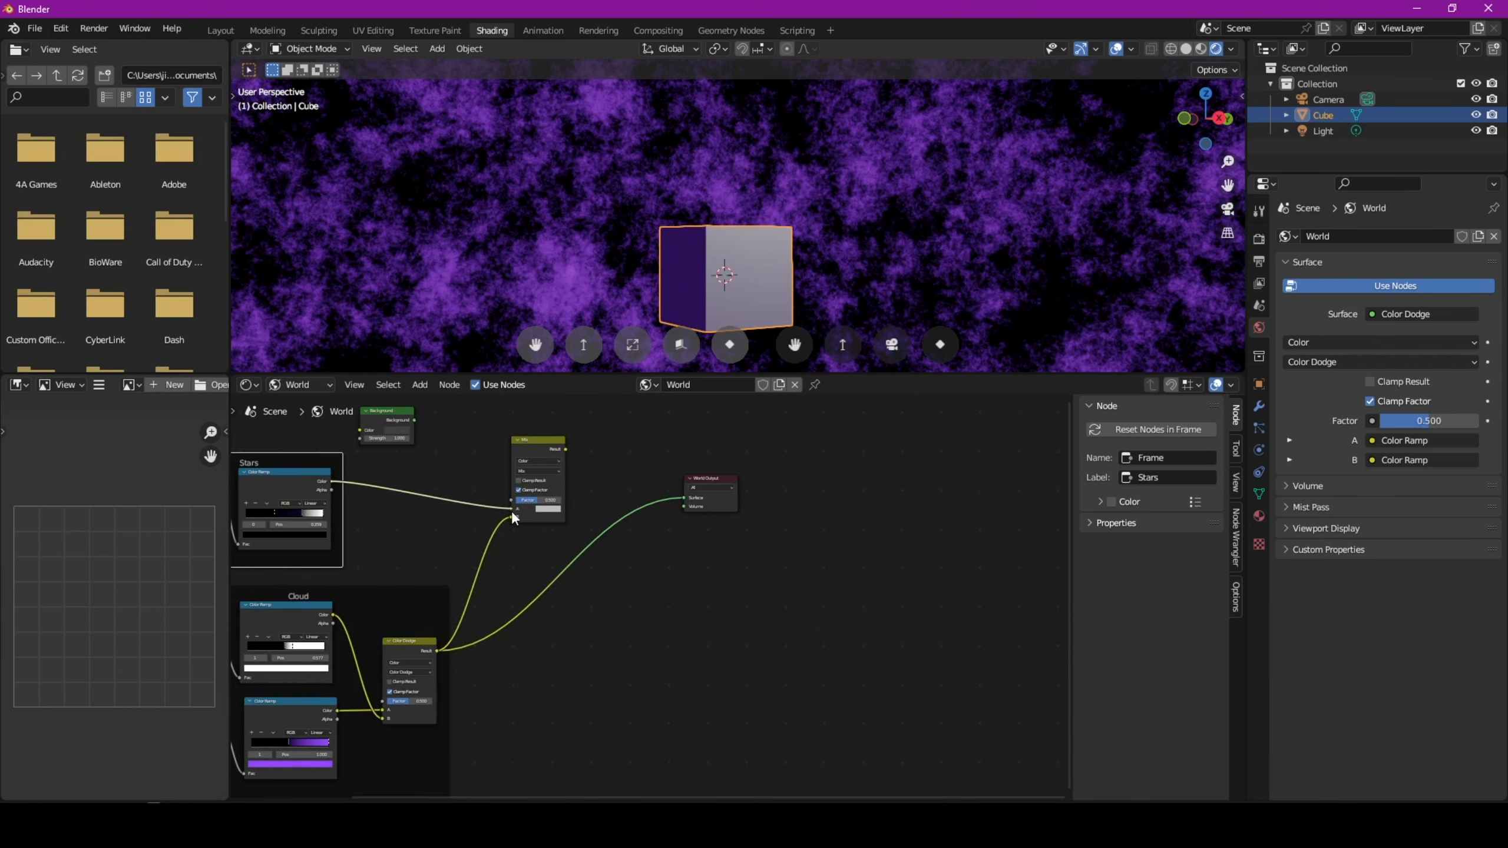
pyautogui.moveTo(566, 449); pyautogui.dragTo(684, 498)
pyautogui.scroll(1, 524, 443)
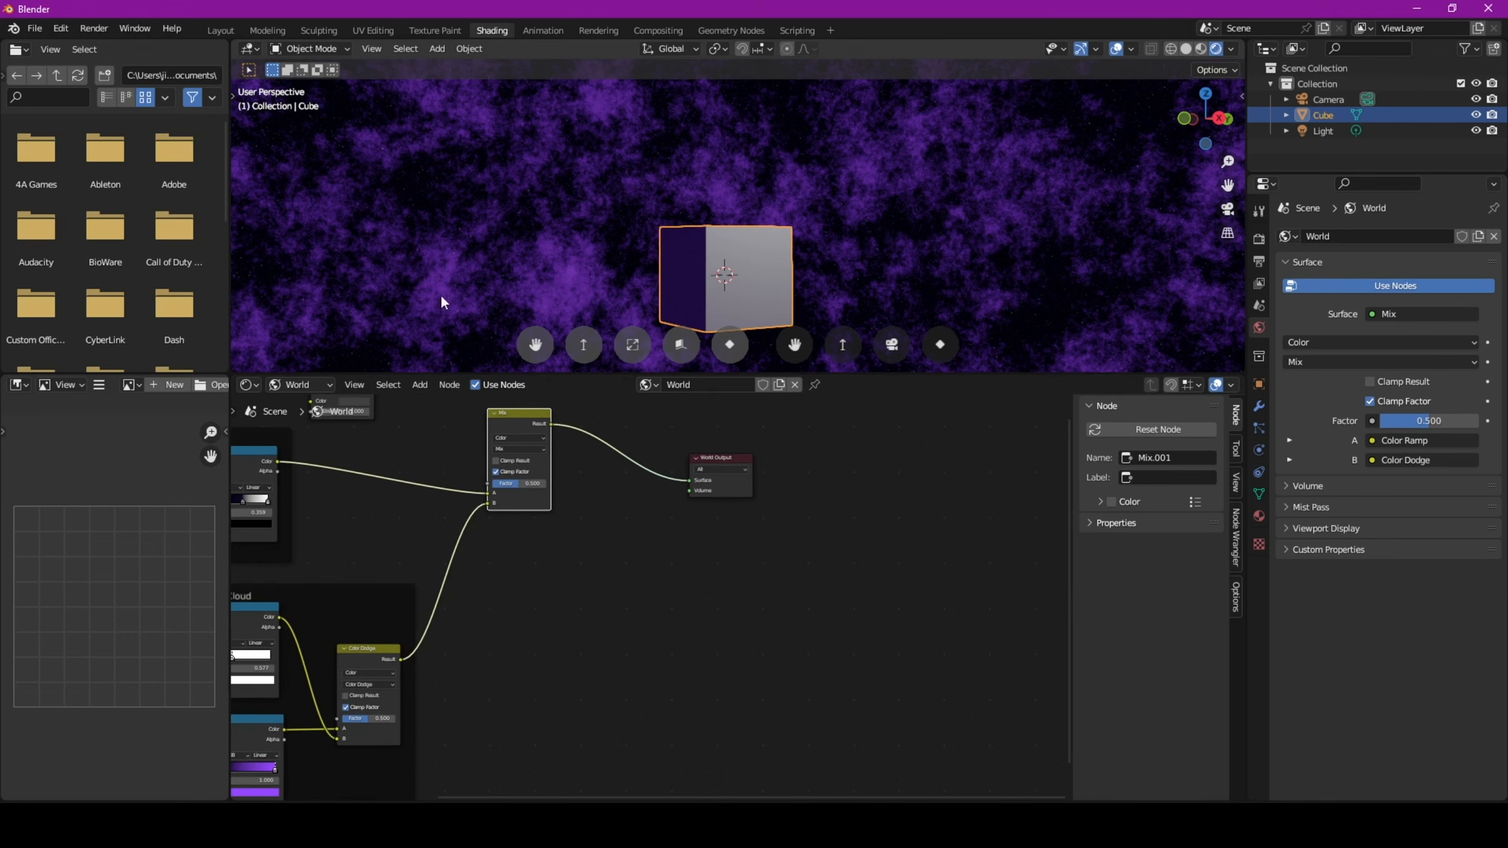
# - Duplicate the Cloud frame with all its nodes and place the copy below the original
pyautogui.moveTo(439, 371); pyautogui.dragTo(430, 602)
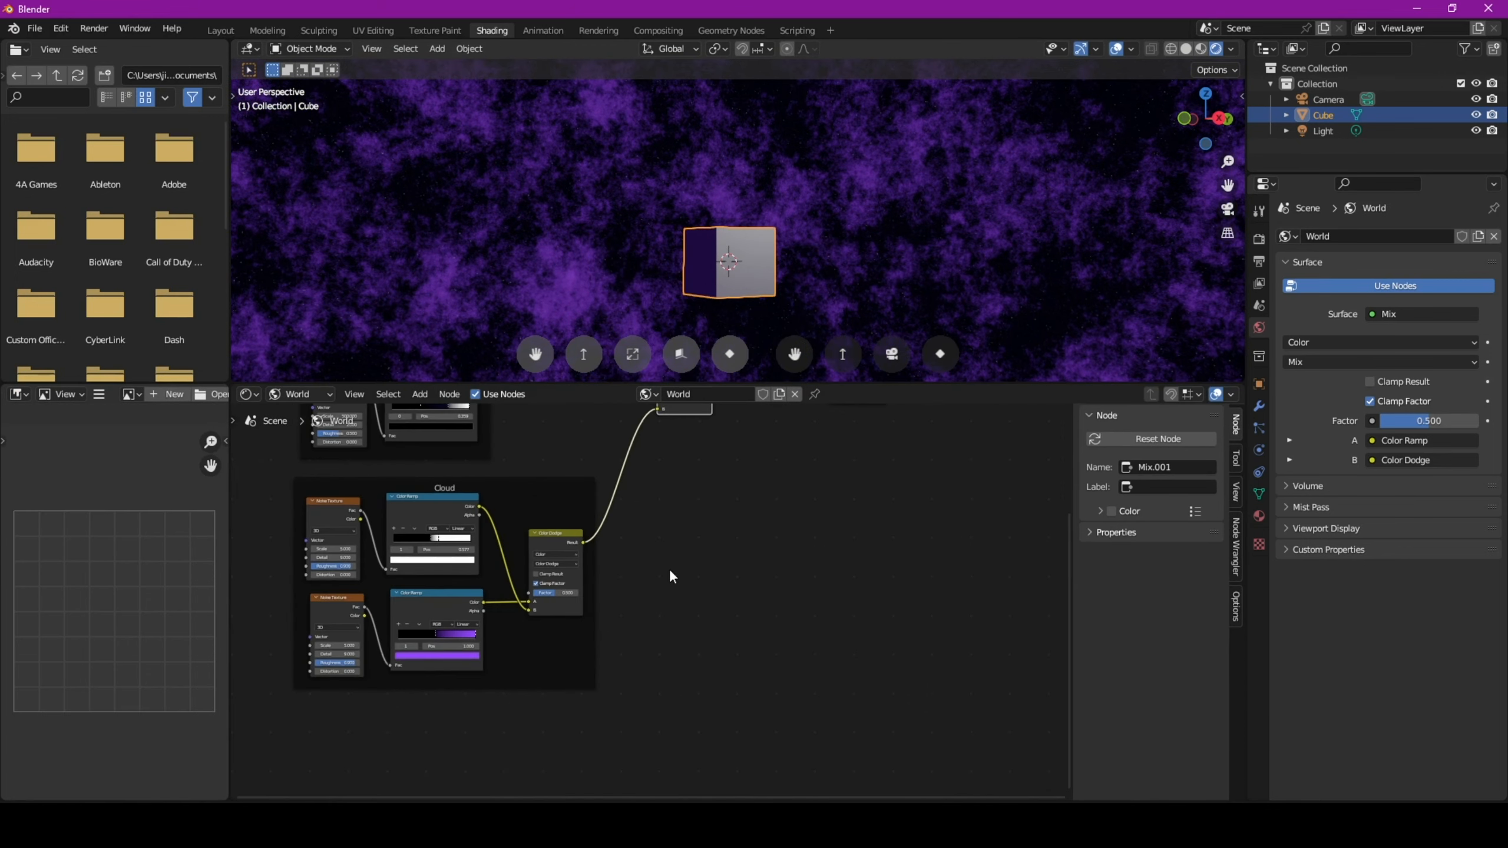
pyautogui.moveTo(620, 577); pyautogui.dragTo(613, 565, button='middle')
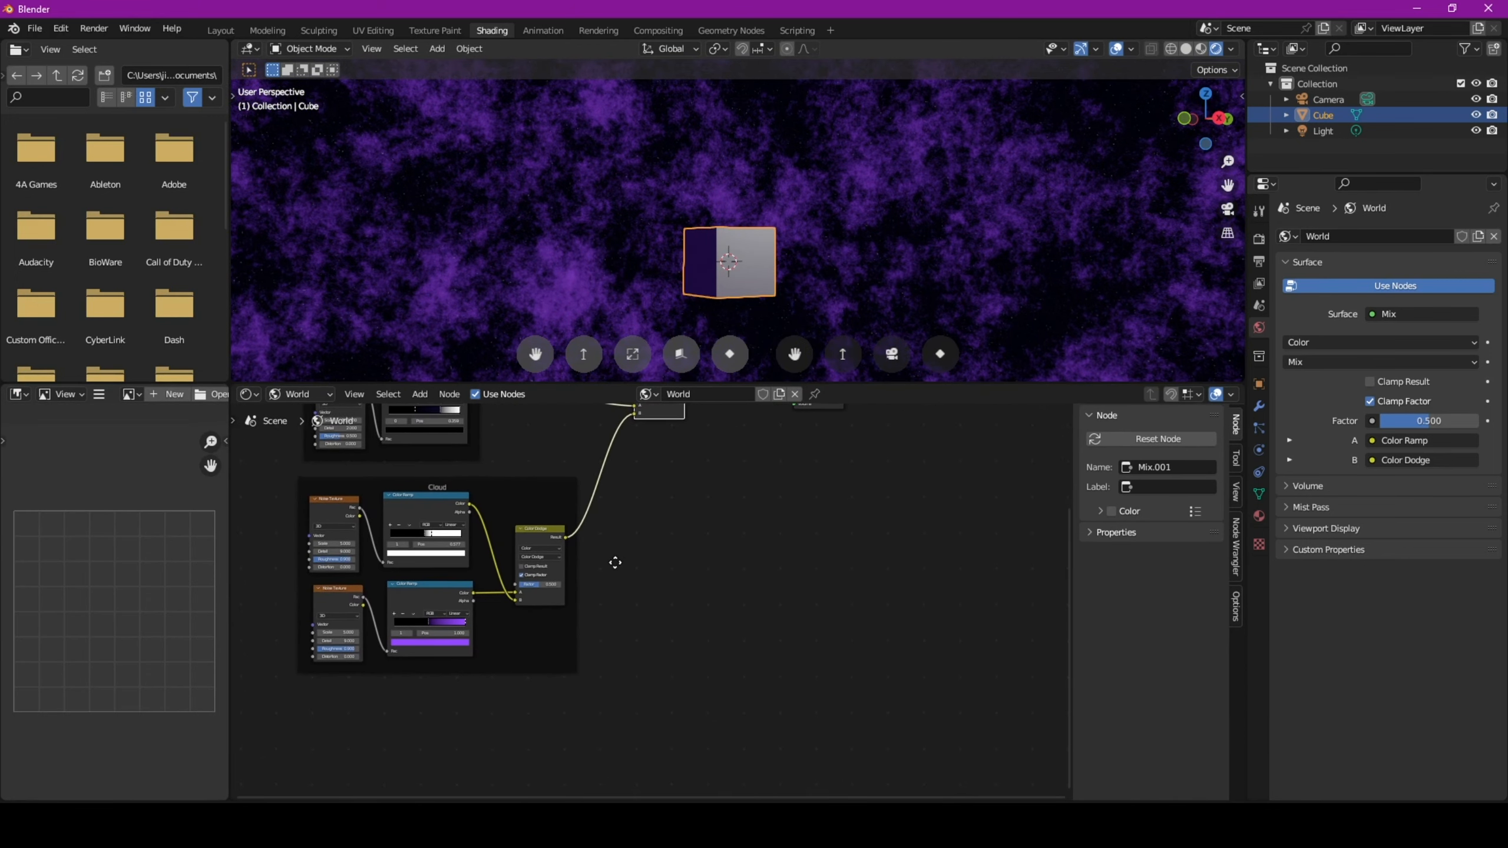
pyautogui.scroll(-2, 614, 561)
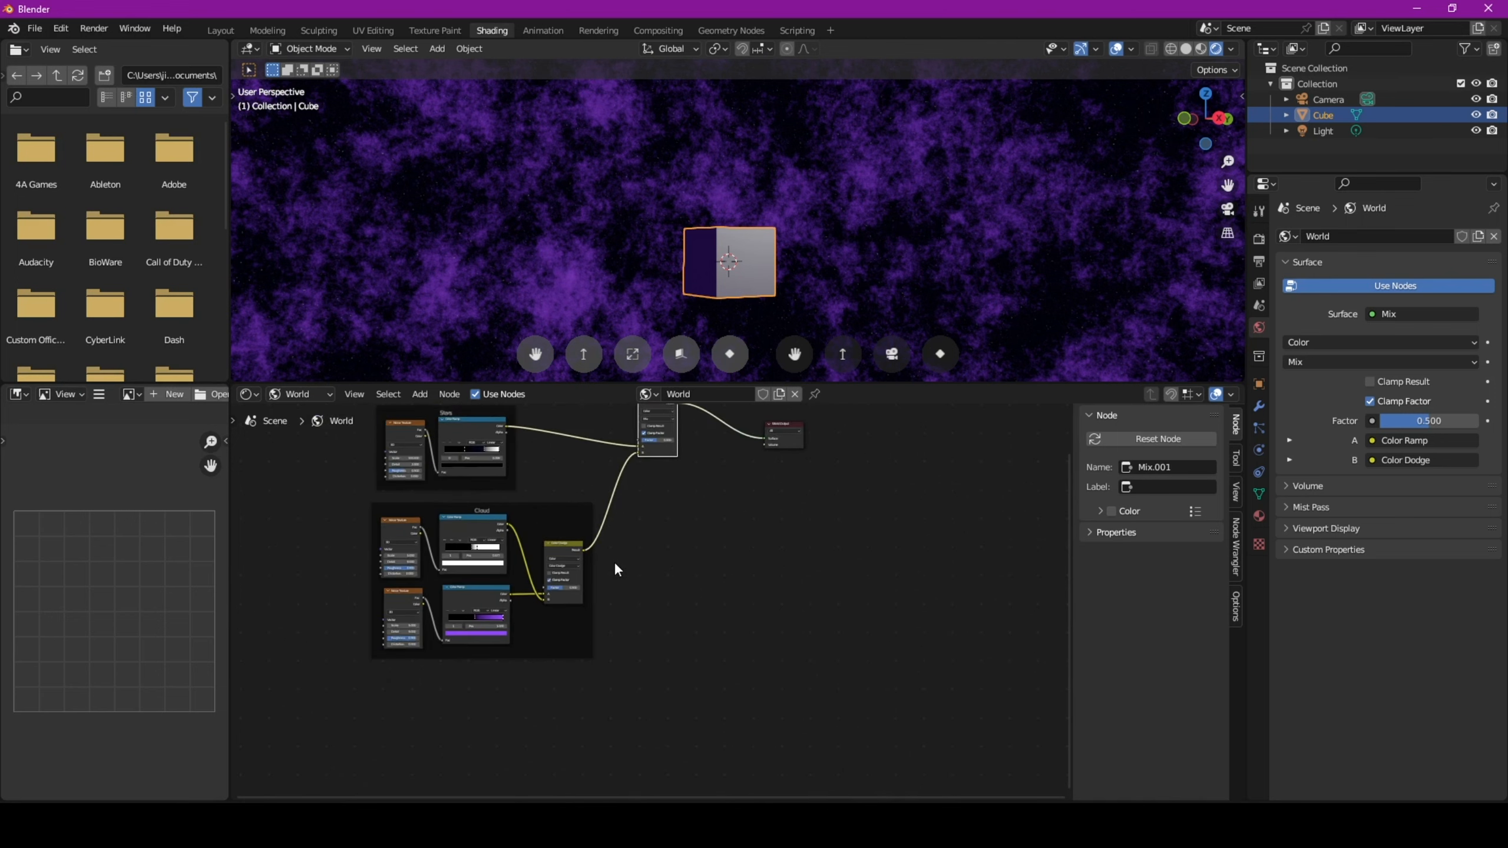
pyautogui.moveTo(614, 562); pyautogui.dragTo(560, 572, button='middle')
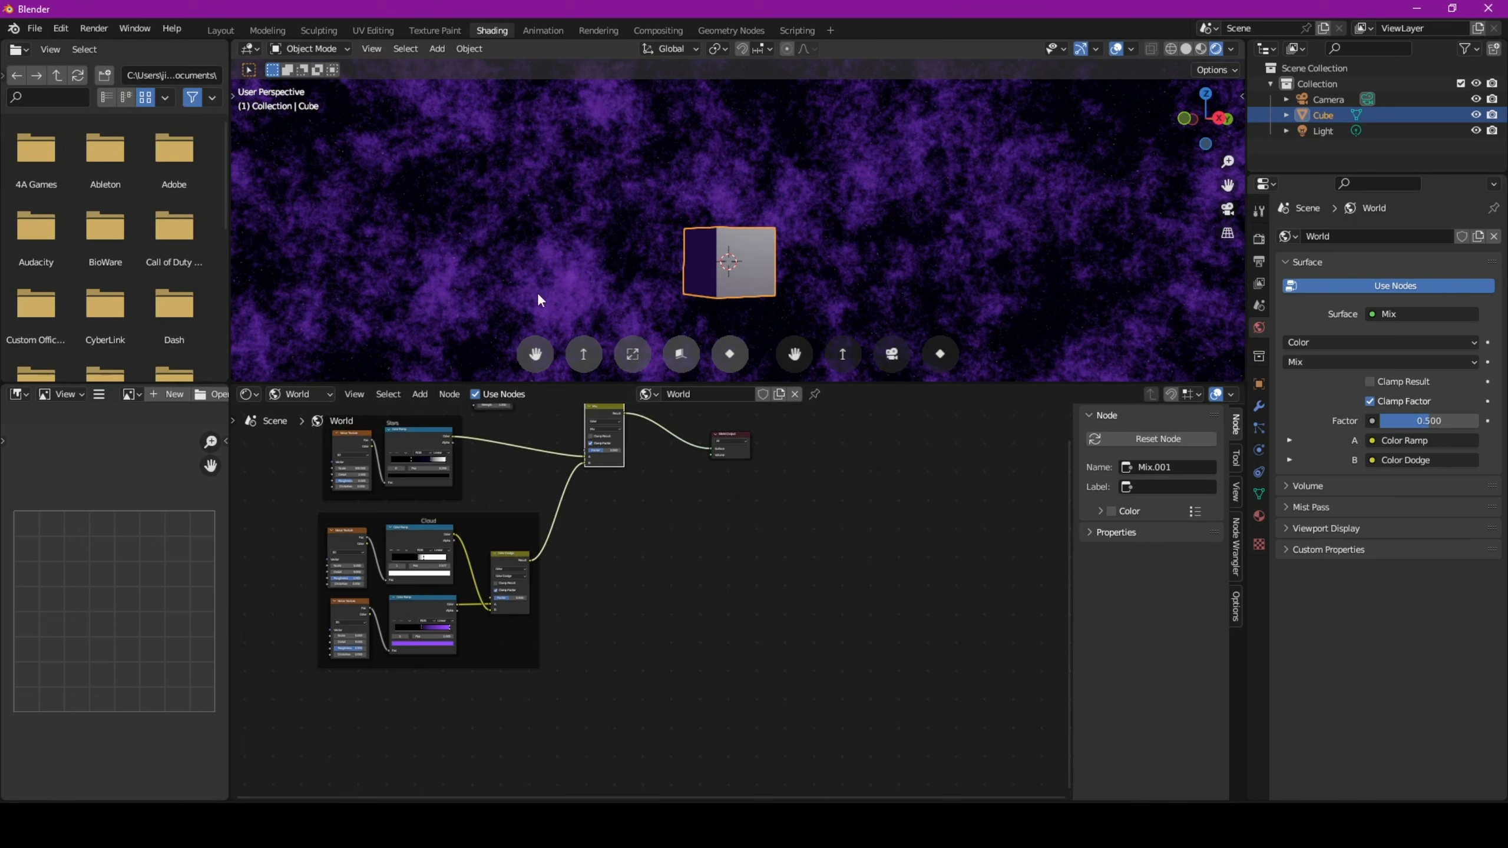
pyautogui.moveTo(583, 599)
pyautogui.mouseDown(button='middle')
pyautogui.moveTo(544, 609)
pyautogui.moveTo(582, 603)
pyautogui.mouseUp(button='middle')
pyautogui.scroll(-2, 582, 603)
pyautogui.moveTo(575, 642); pyautogui.dragTo(347, 474)
pyautogui.press('KP_Decimal')
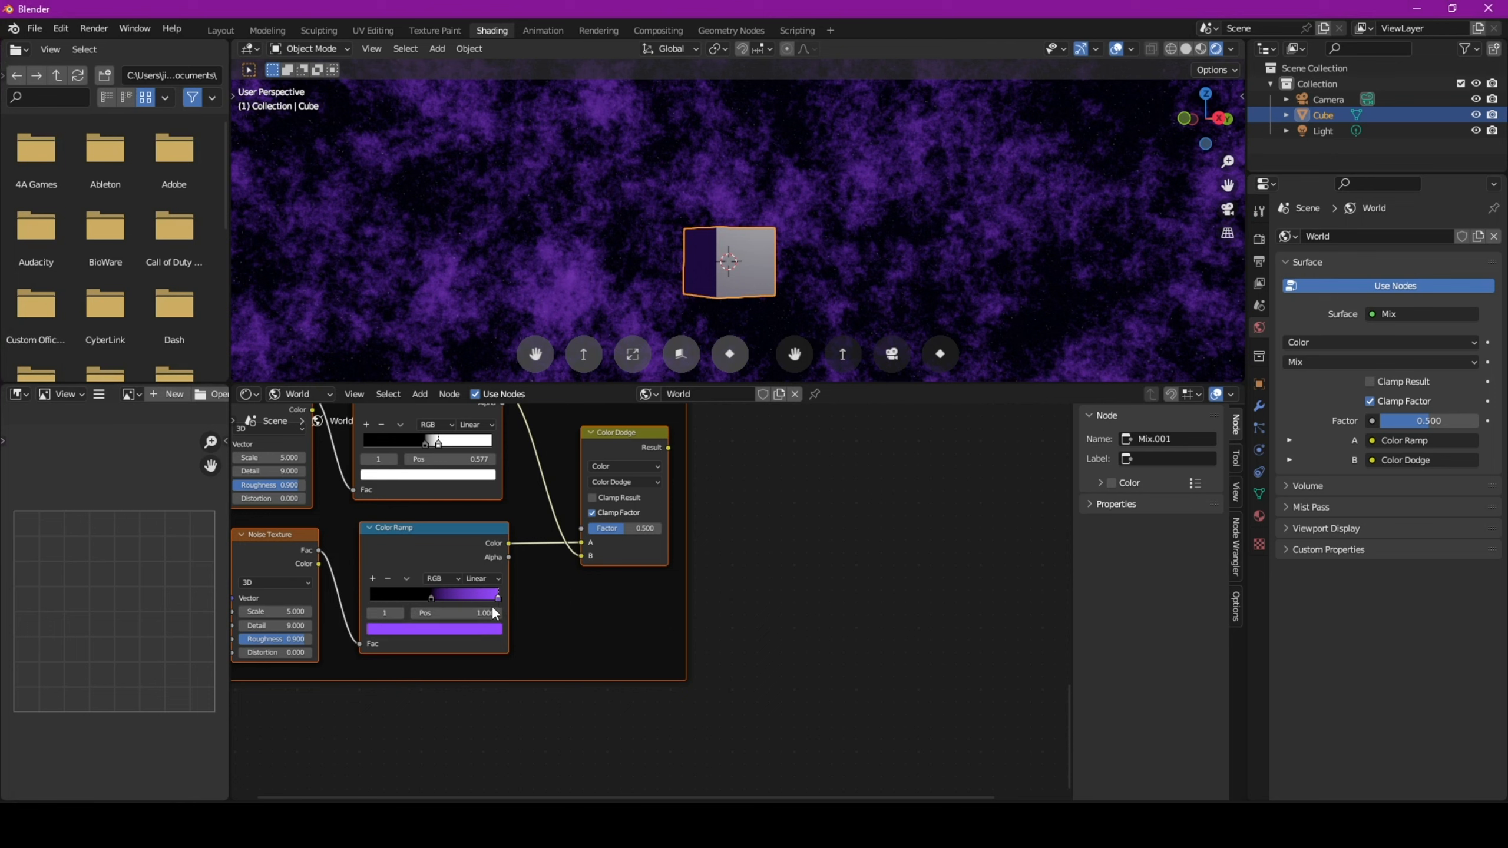
# - Recolour the duplicated Cloud frame's purple ramp stop orange-red
pyautogui.click(491, 630)
pyautogui.click(411, 529)
pyautogui.press('Home')
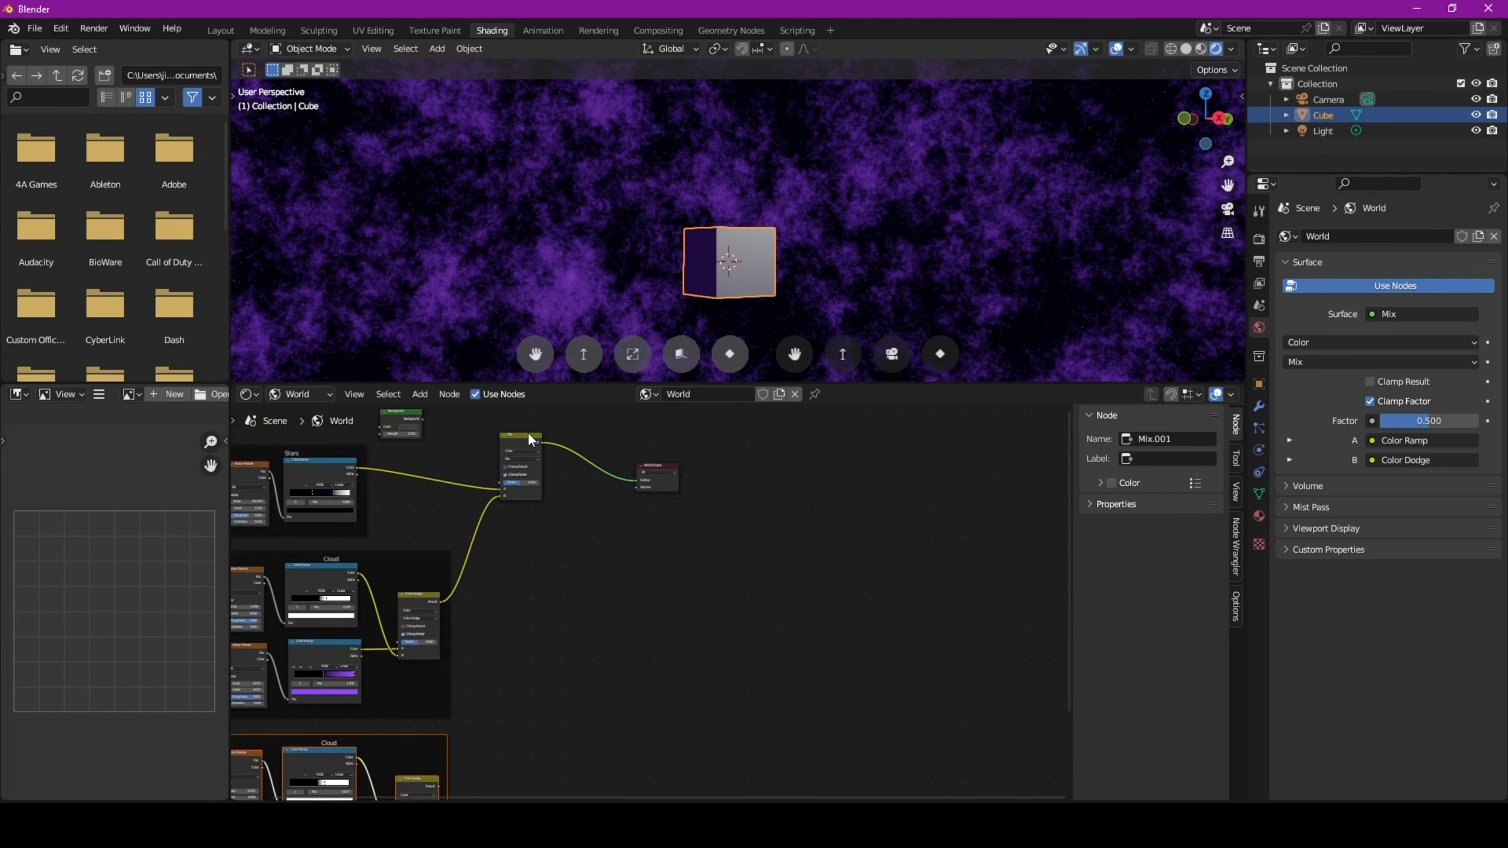
# - Duplicate the Mix node beside the two Cloud frames, and shift the original Mix and World Output nodes away to make room
pyautogui.click(526, 442)
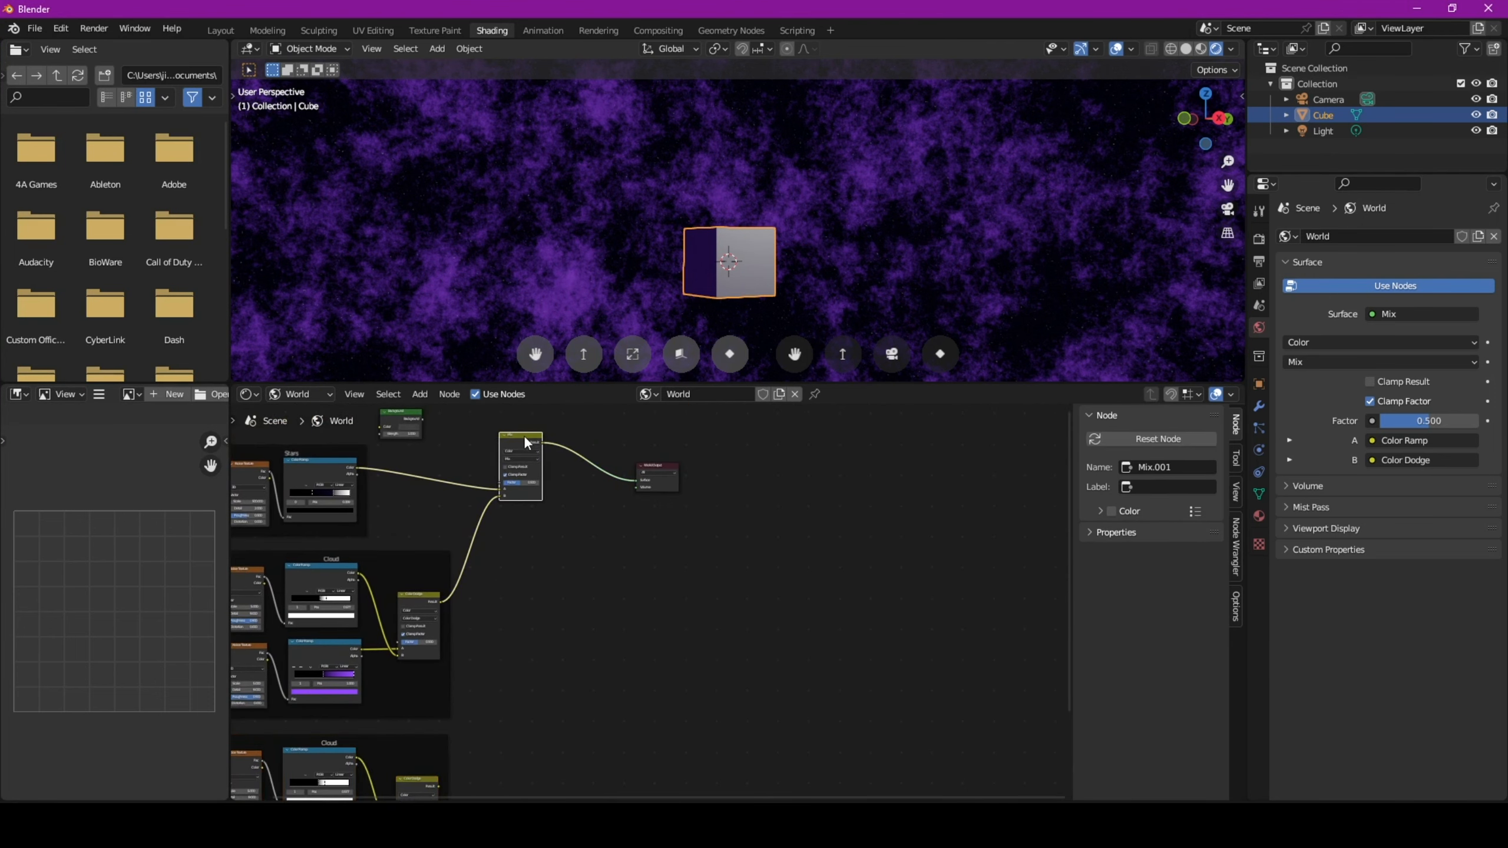
pyautogui.press('shift')
pyautogui.hotkey('shift', 'd')
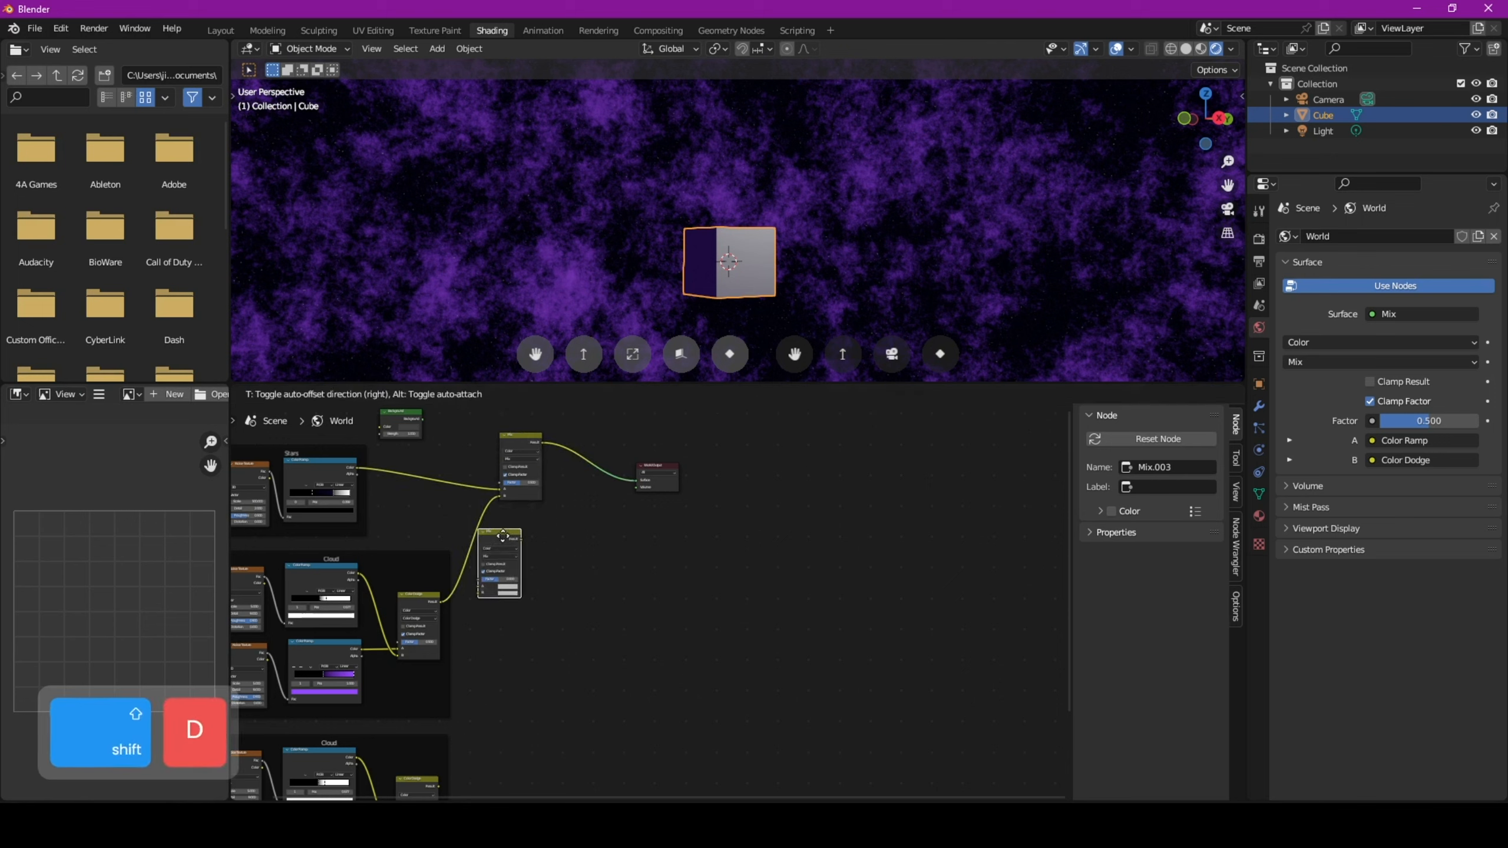
pyautogui.click(512, 679)
pyautogui.moveTo(740, 524); pyautogui.dragTo(681, 440)
# - Connect the purple cloud's Color Dodge Result to the duplicated Mix's A input and the orange-red cloud's to B
pyautogui.scroll(3, 474, 689)
pyautogui.moveTo(474, 689)
pyautogui.mouseDown(button='middle')
pyautogui.moveTo(485, 555)
pyautogui.moveTo(593, 560)
pyautogui.moveTo(605, 521)
pyautogui.moveTo(566, 636)
pyautogui.mouseUp(button='middle')
pyautogui.scroll(2, 582, 566)
pyautogui.moveTo(558, 421)
pyautogui.mouseDown()
pyautogui.moveTo(591, 619)
pyautogui.moveTo(628, 615)
pyautogui.mouseUp()
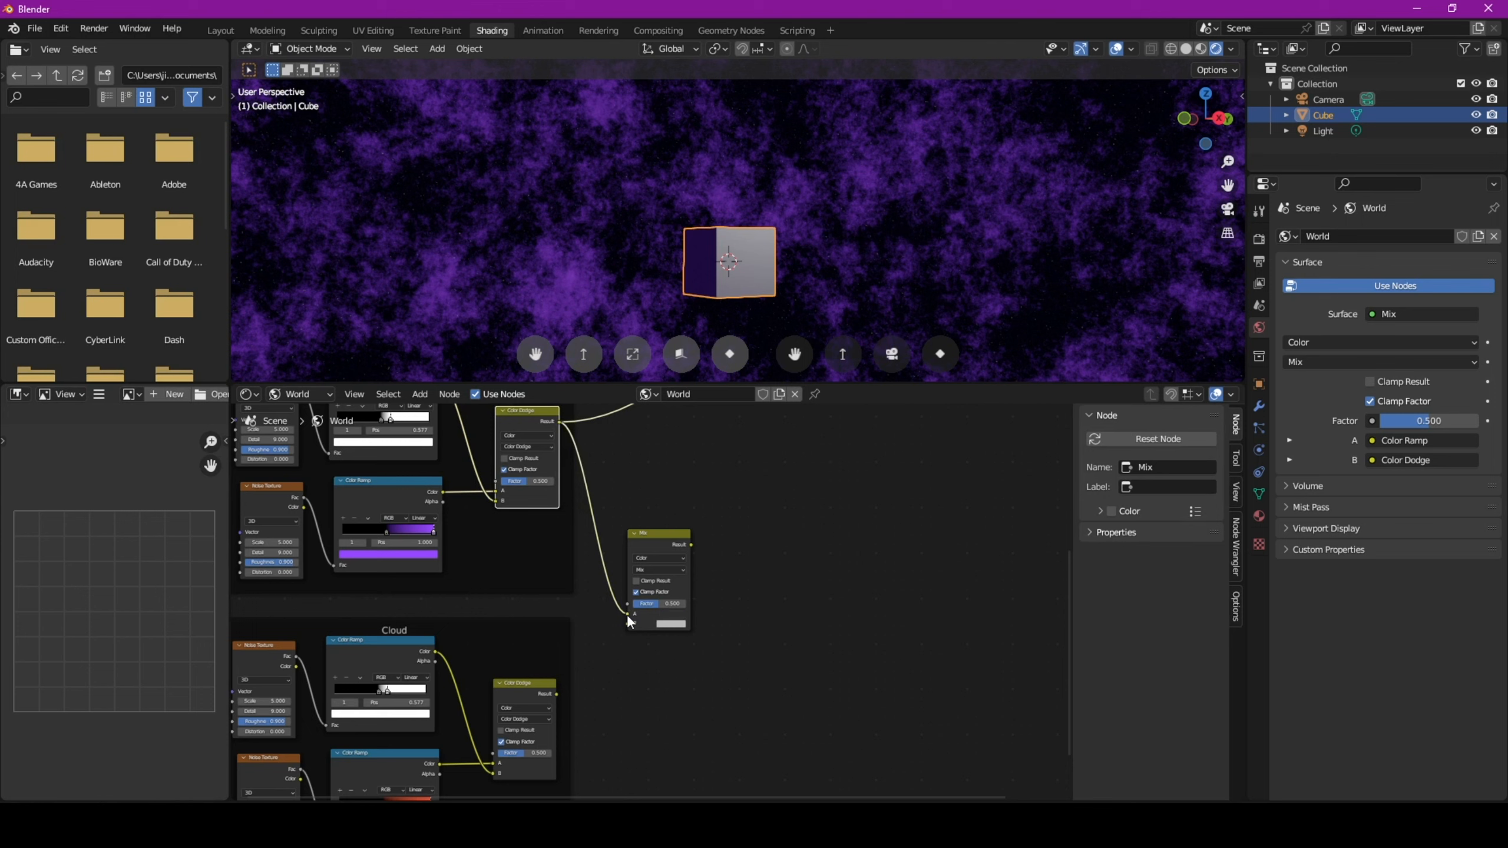
pyautogui.moveTo(606, 707); pyautogui.dragTo(570, 684, button='middle')
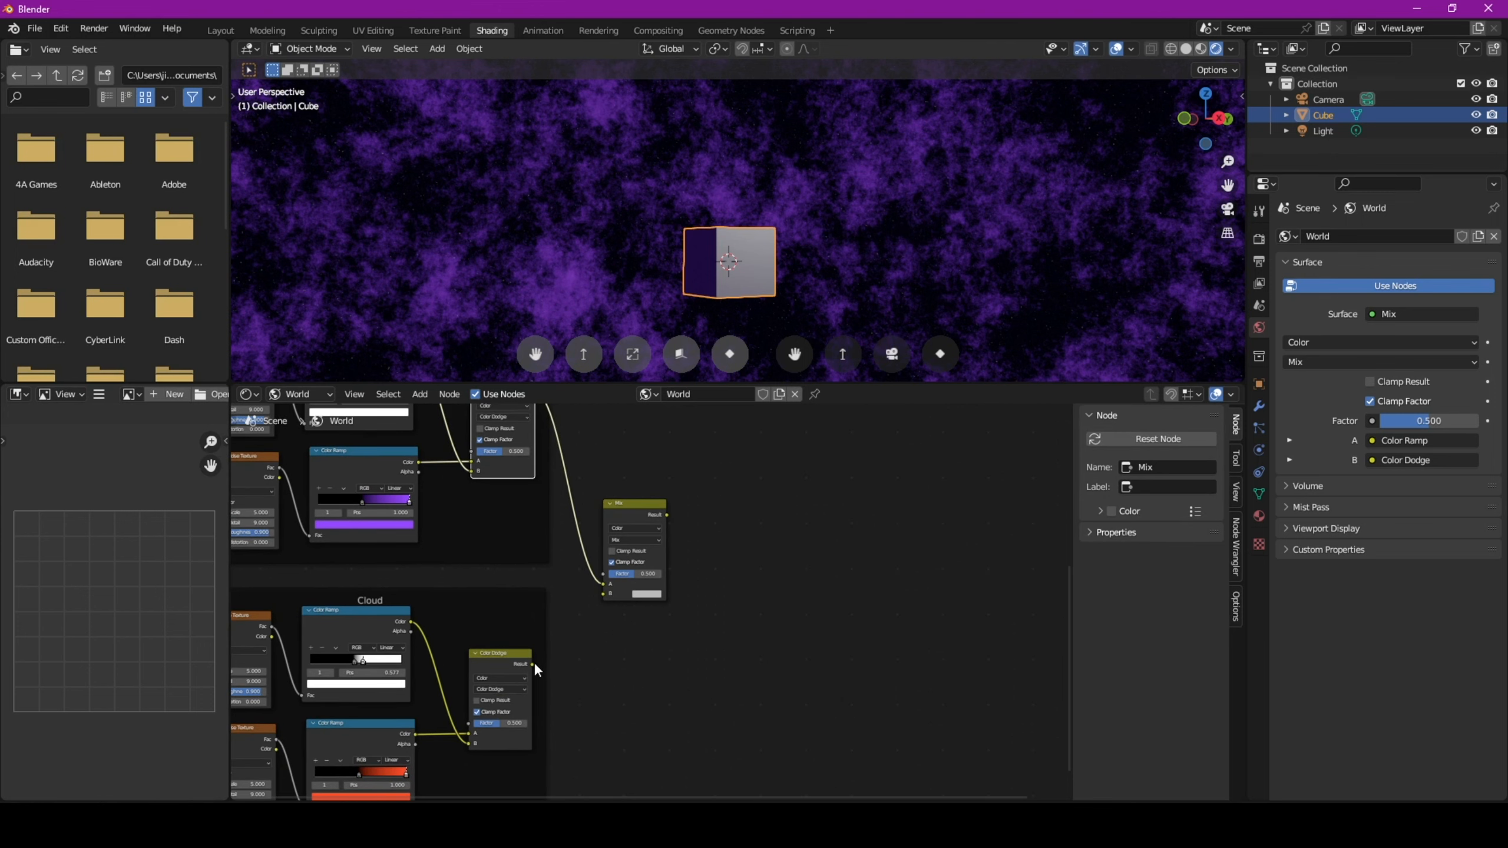
pyautogui.moveTo(534, 663); pyautogui.dragTo(603, 596)
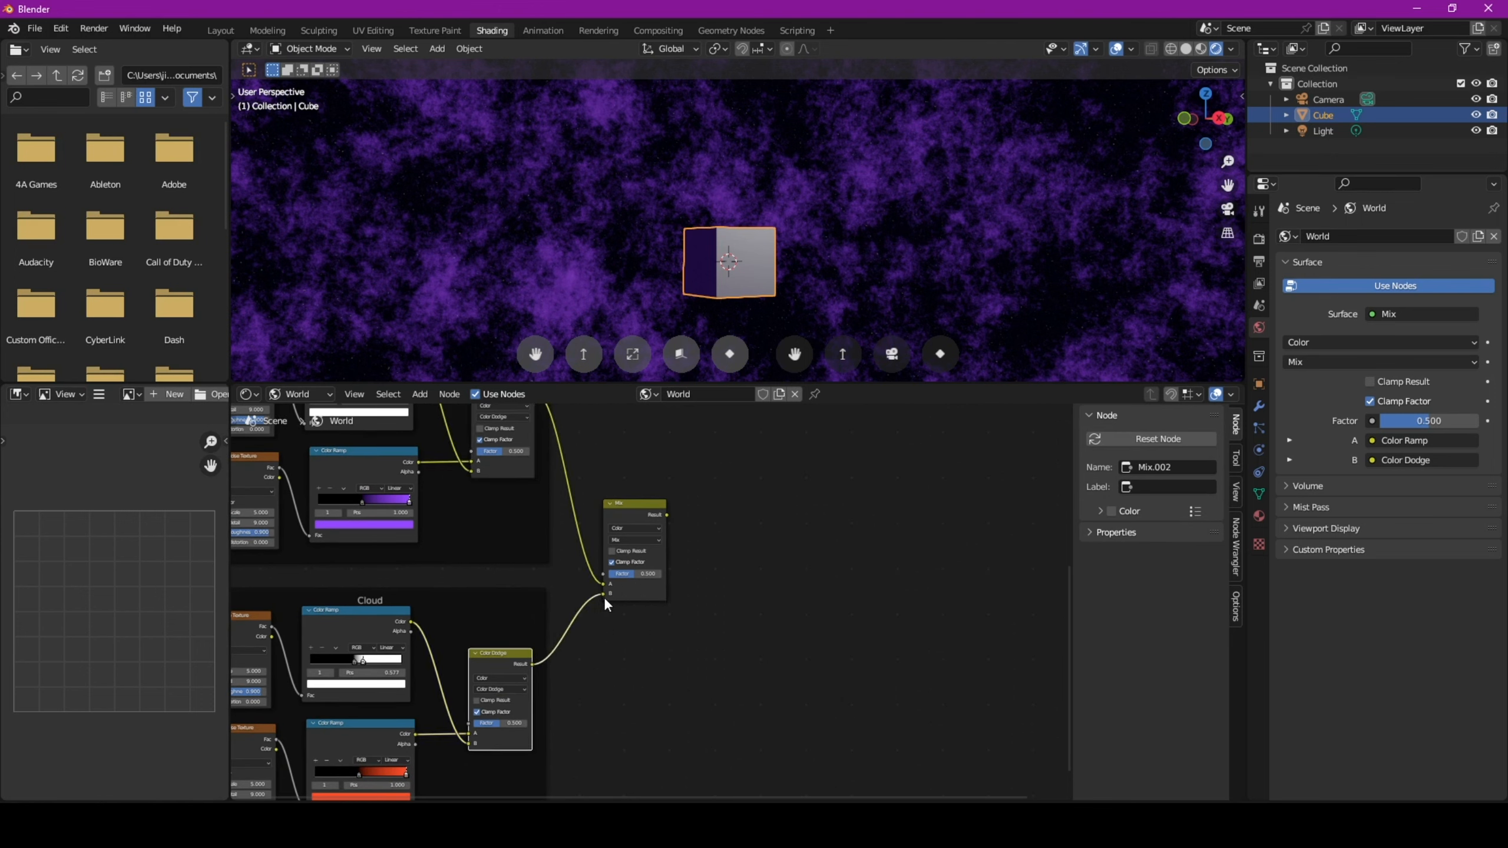
# - Connect the duplicated Mix's Result to the B input of the Mix feeding the World Output
pyautogui.scroll(-3, 603, 596)
pyautogui.moveTo(547, 661); pyautogui.dragTo(658, 502)
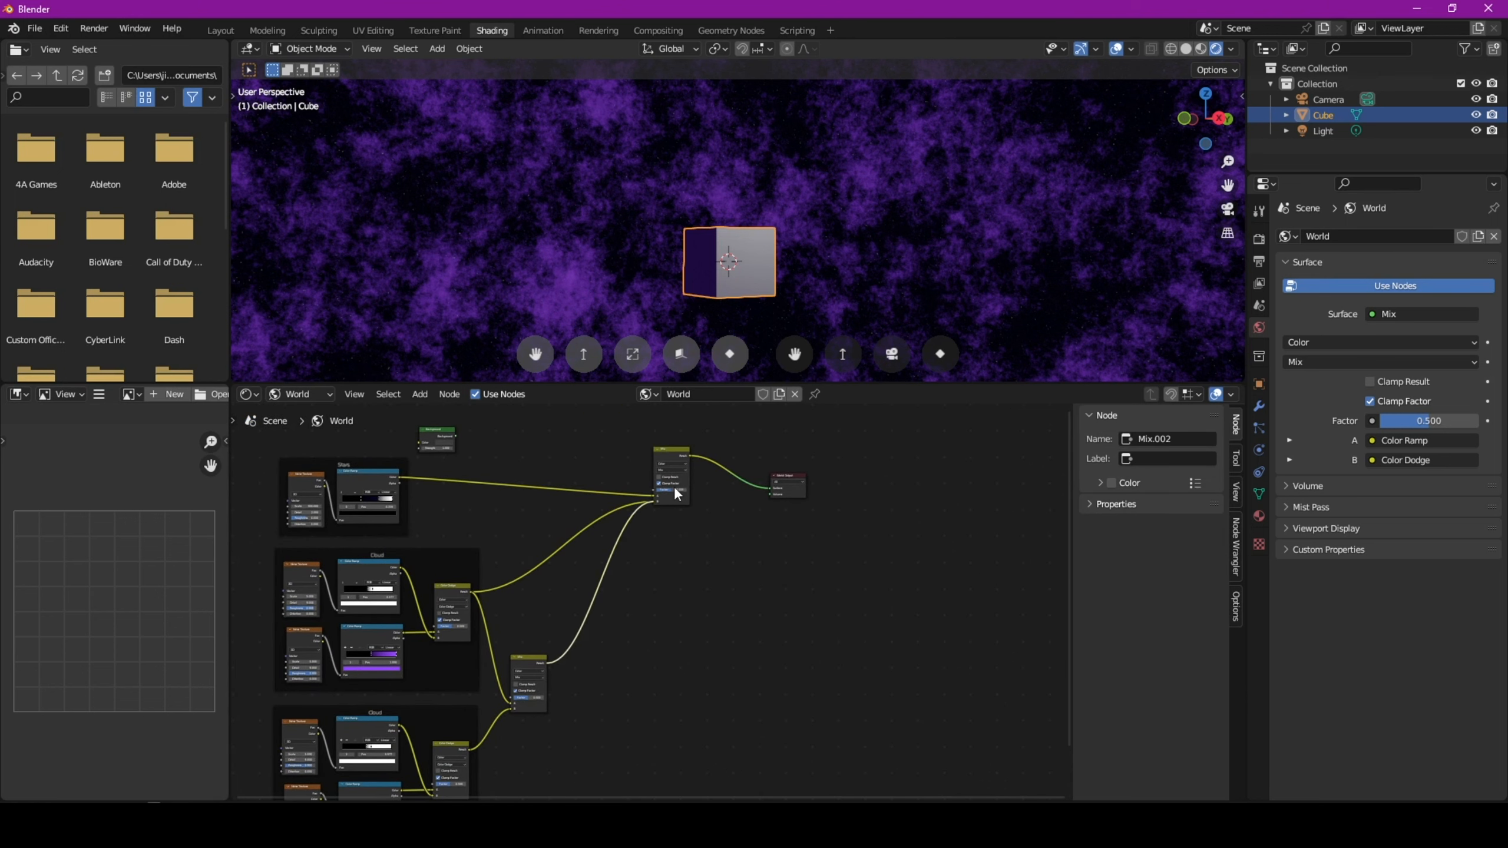
pyautogui.scroll(2, 676, 481)
pyautogui.scroll(2, 639, 592)
pyautogui.moveTo(639, 593); pyautogui.dragTo(669, 623, button='middle')
pyautogui.scroll(-4, 669, 623)
# - Set the upper Noise Texture in the orange-red Cloud frame to Scale 7.3 and Detail 9.6
pyautogui.moveTo(427, 772); pyautogui.dragTo(658, 485, button='middle')
pyautogui.scroll(6, 485, 669)
pyautogui.moveTo(380, 670); pyautogui.dragTo(516, 599, button='middle')
pyautogui.scroll(6, 522, 583)
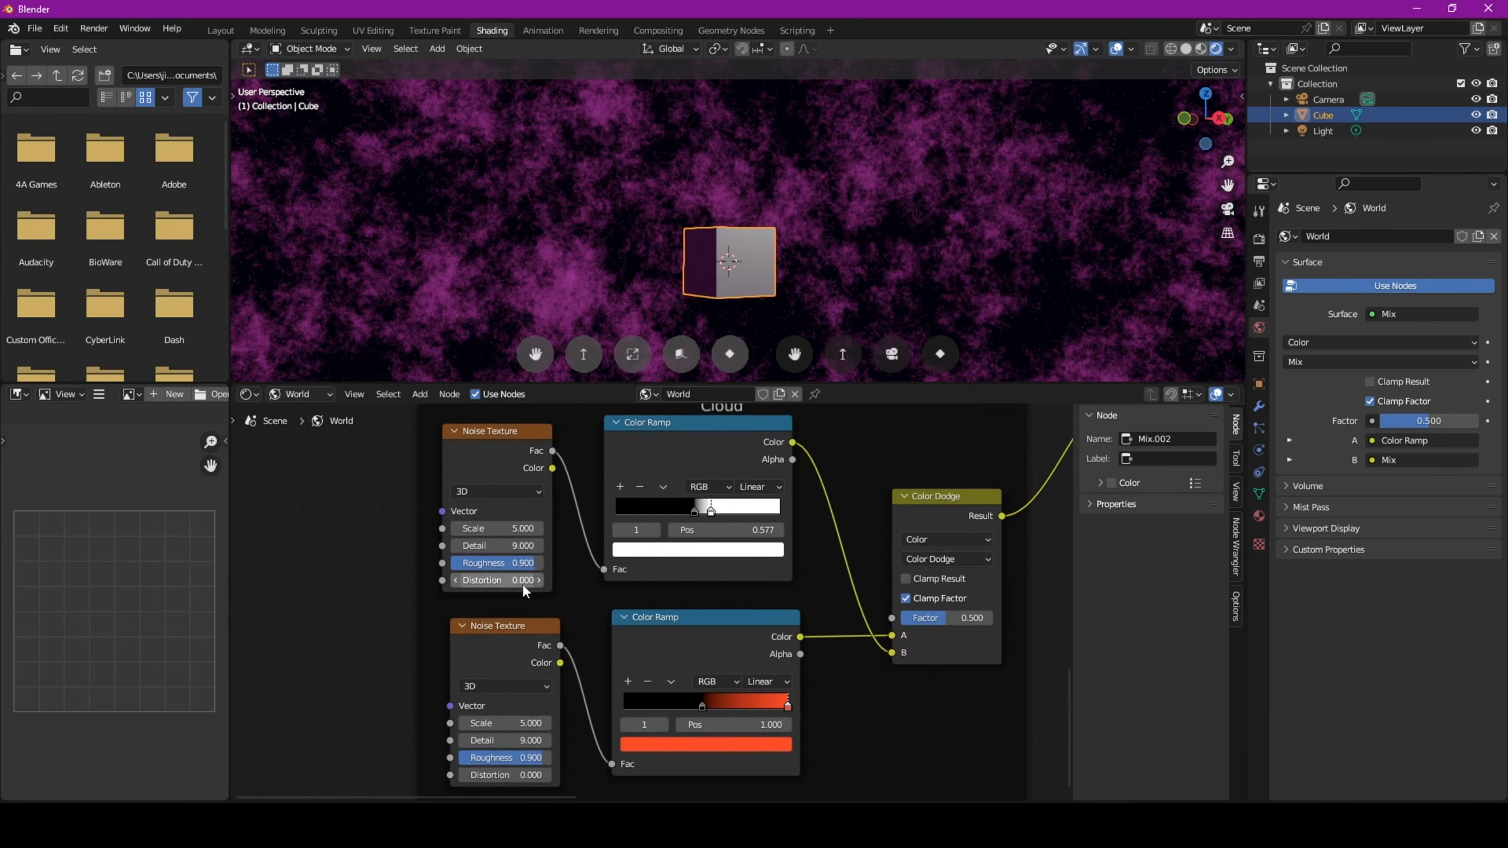
pyautogui.click(508, 533)
pyautogui.write('7')
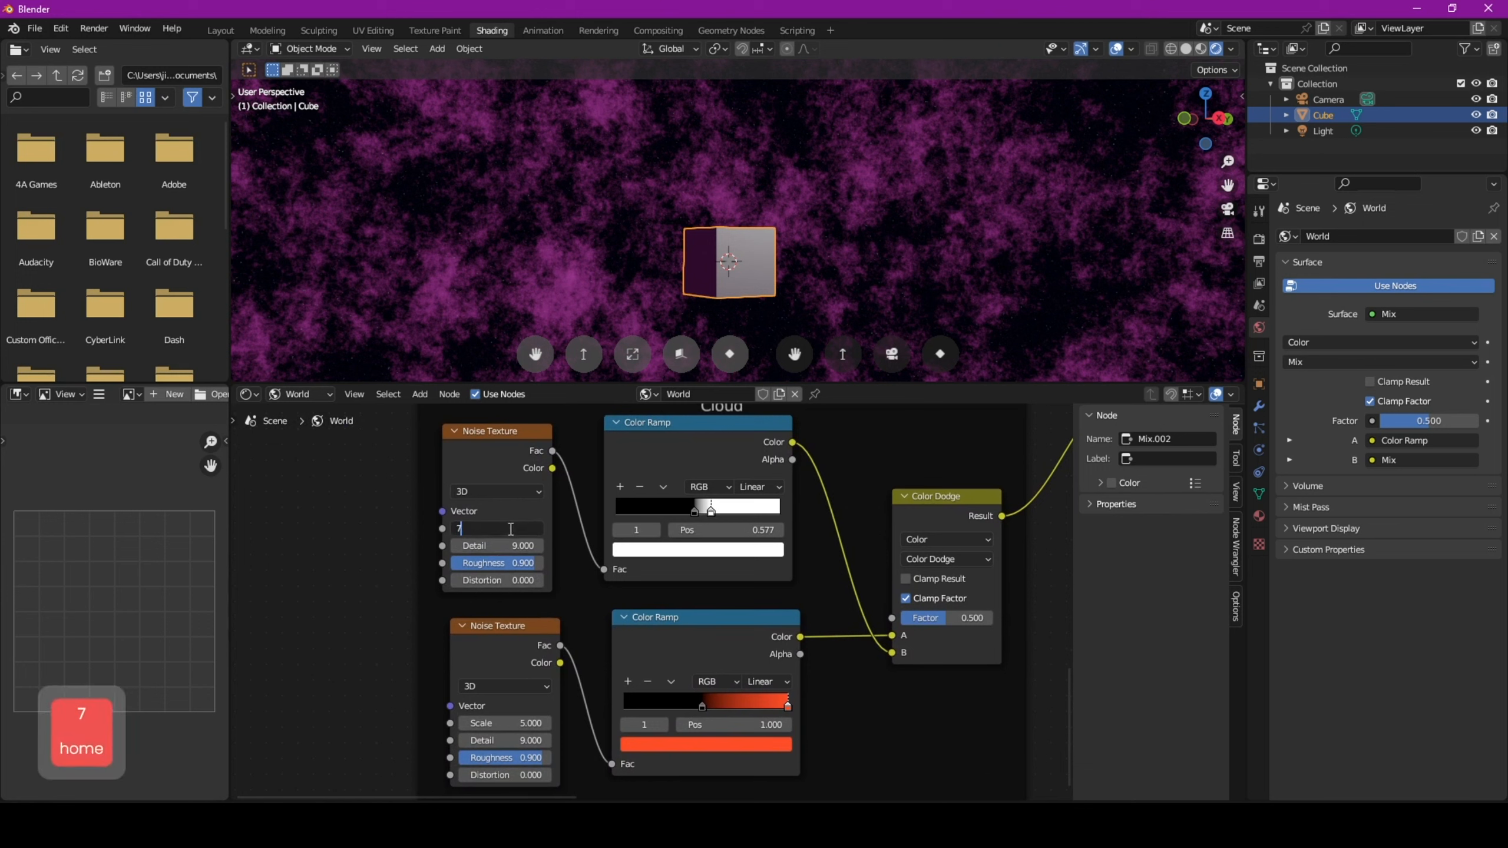
pyautogui.write('.3')
pyautogui.press('Tab')
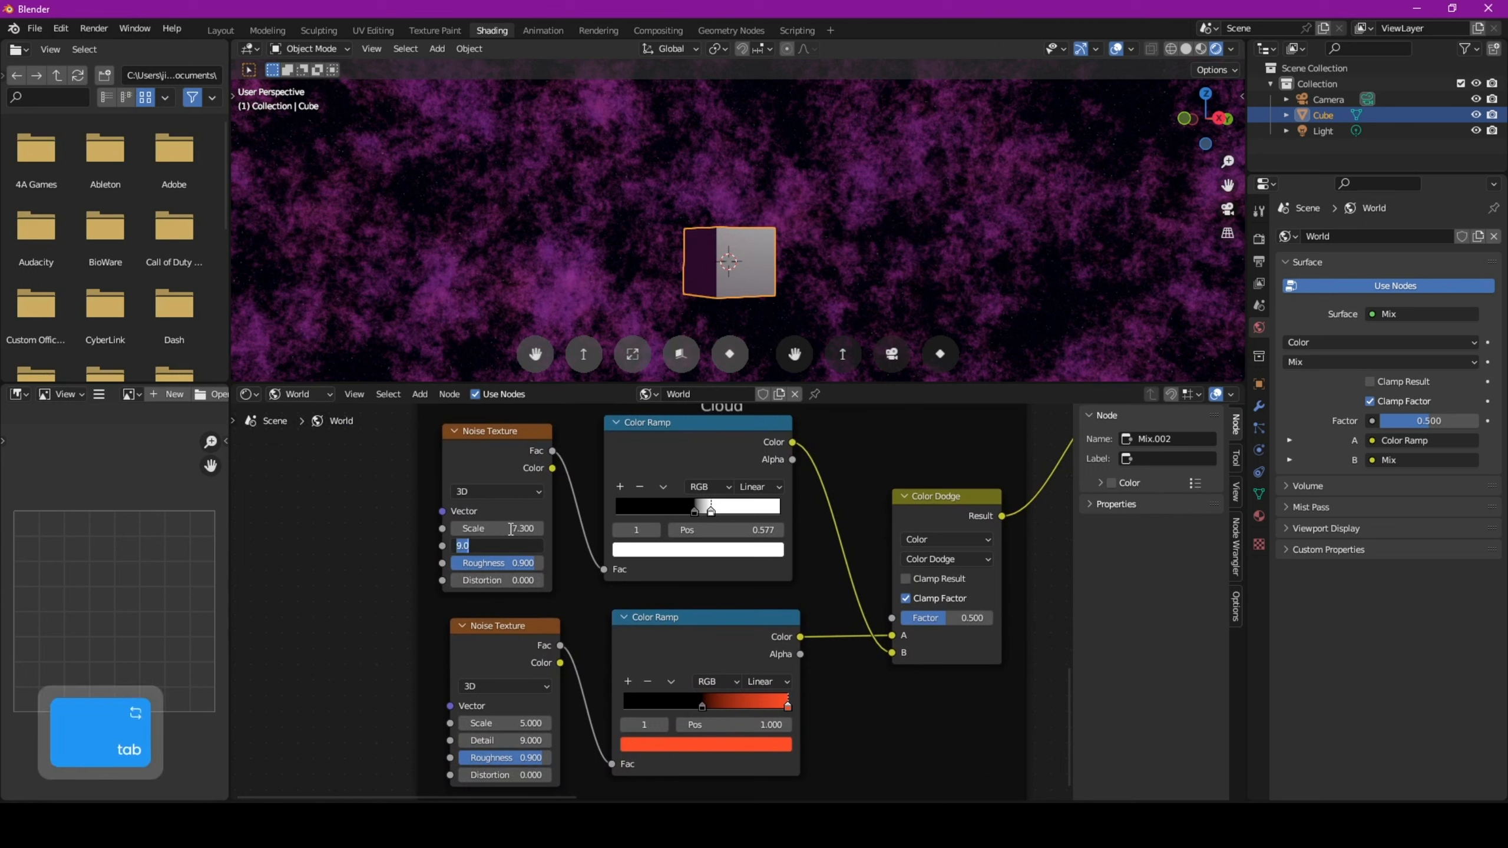
pyautogui.write('9.6')
pyautogui.press('Tab')
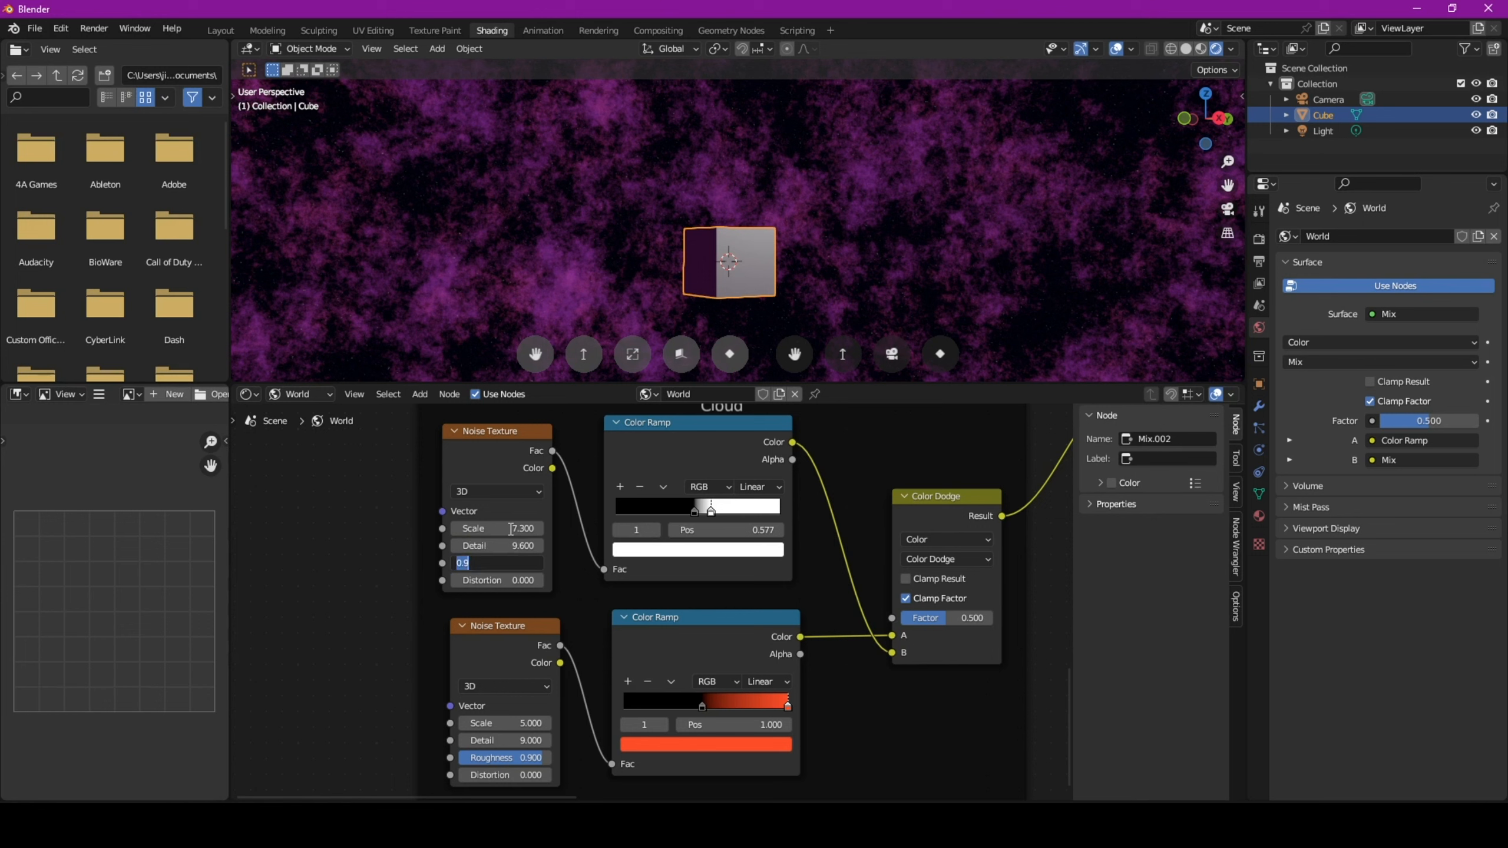
# - Set the lower Noise Texture in the orange-red Cloud frame to Detail 8 and Scale 6.4
pyautogui.click(505, 741)
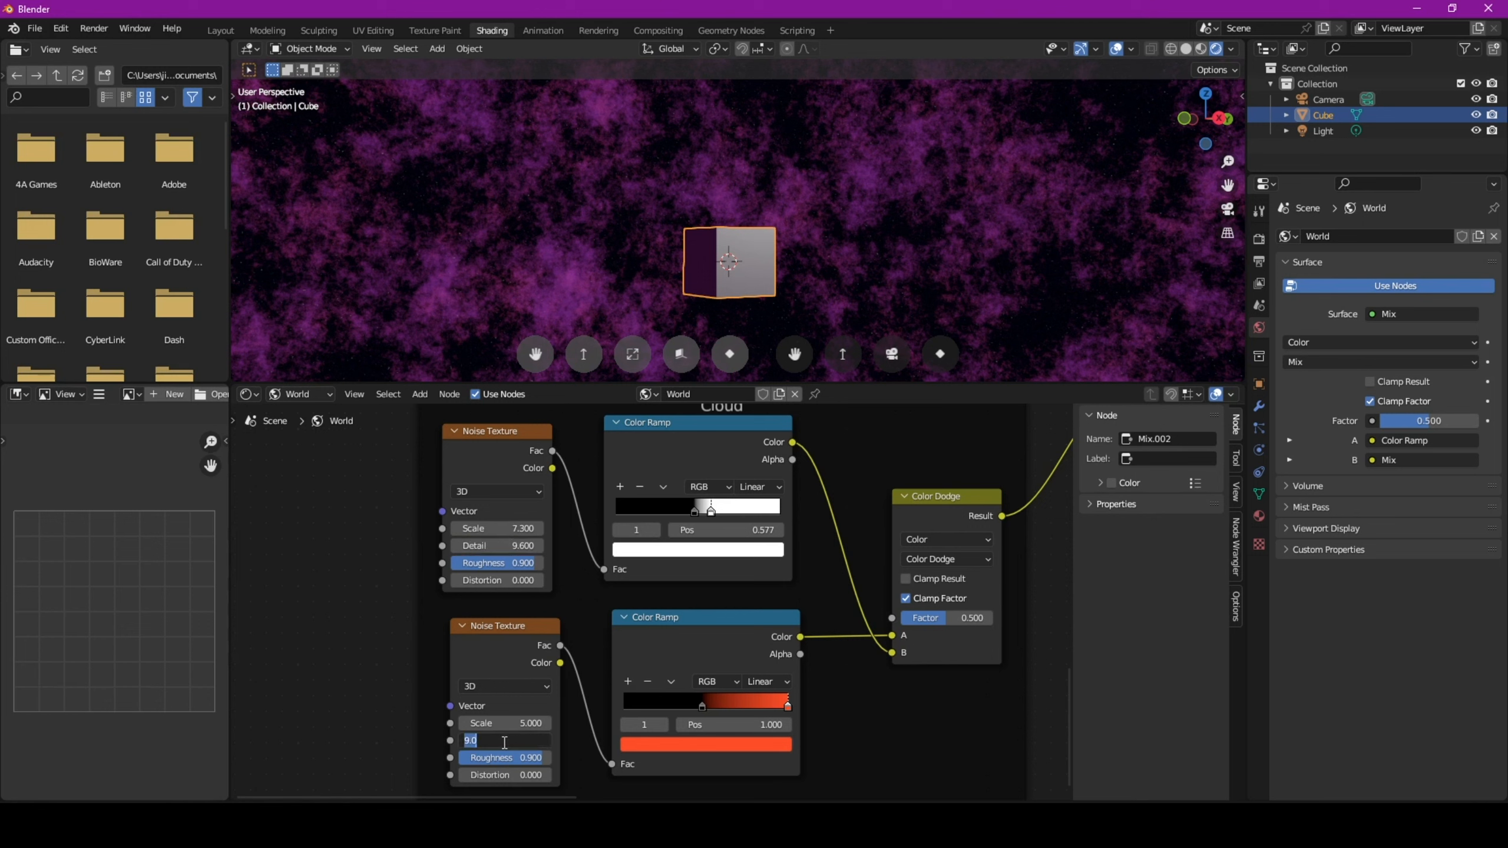
pyautogui.write('8')
pyautogui.press('Return')
pyautogui.click(499, 723)
pyautogui.write('6.4')
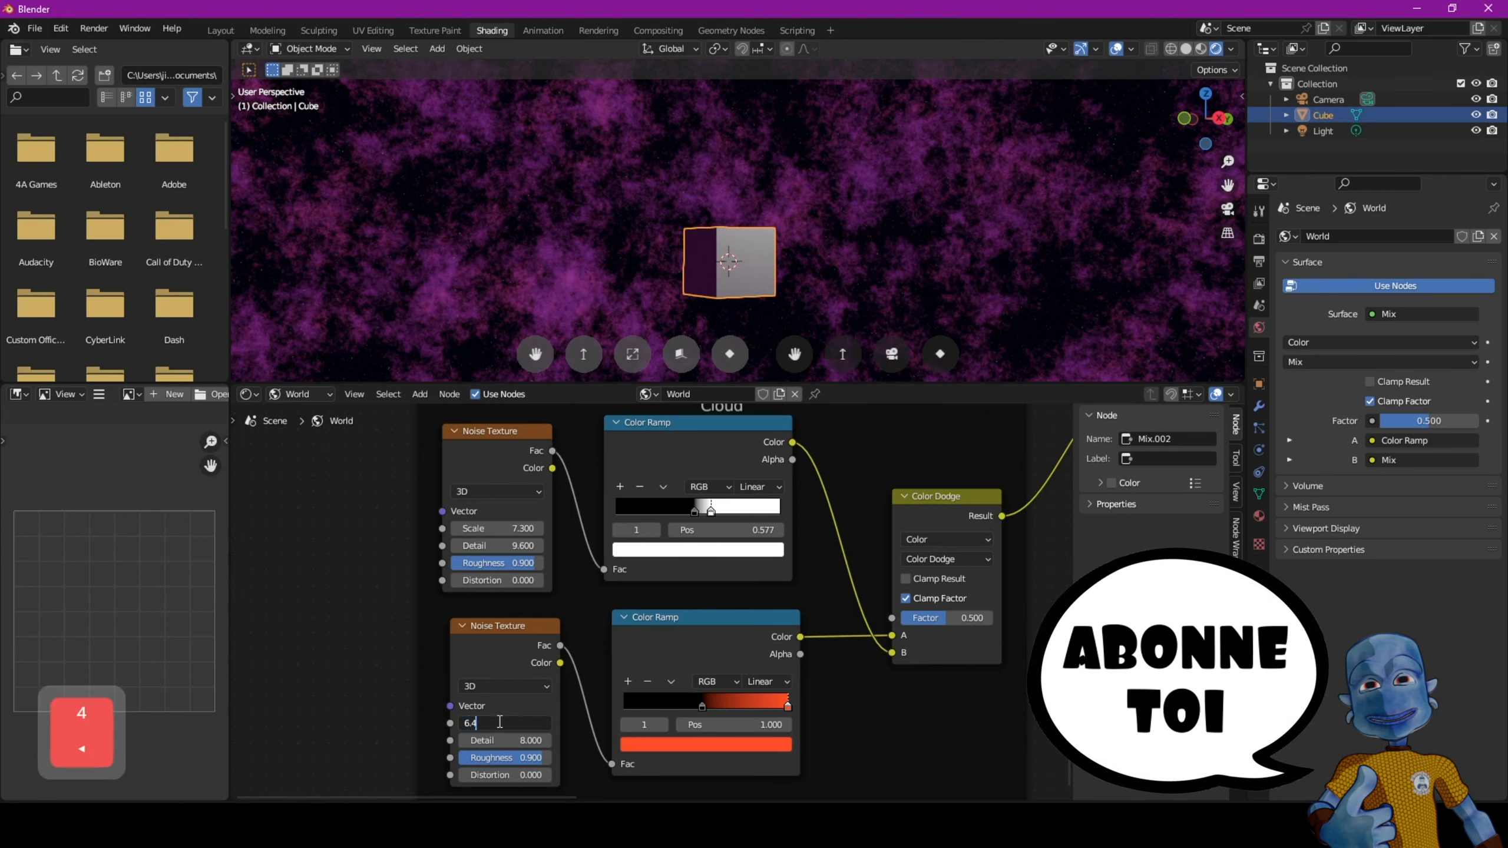
pyautogui.press('Return')
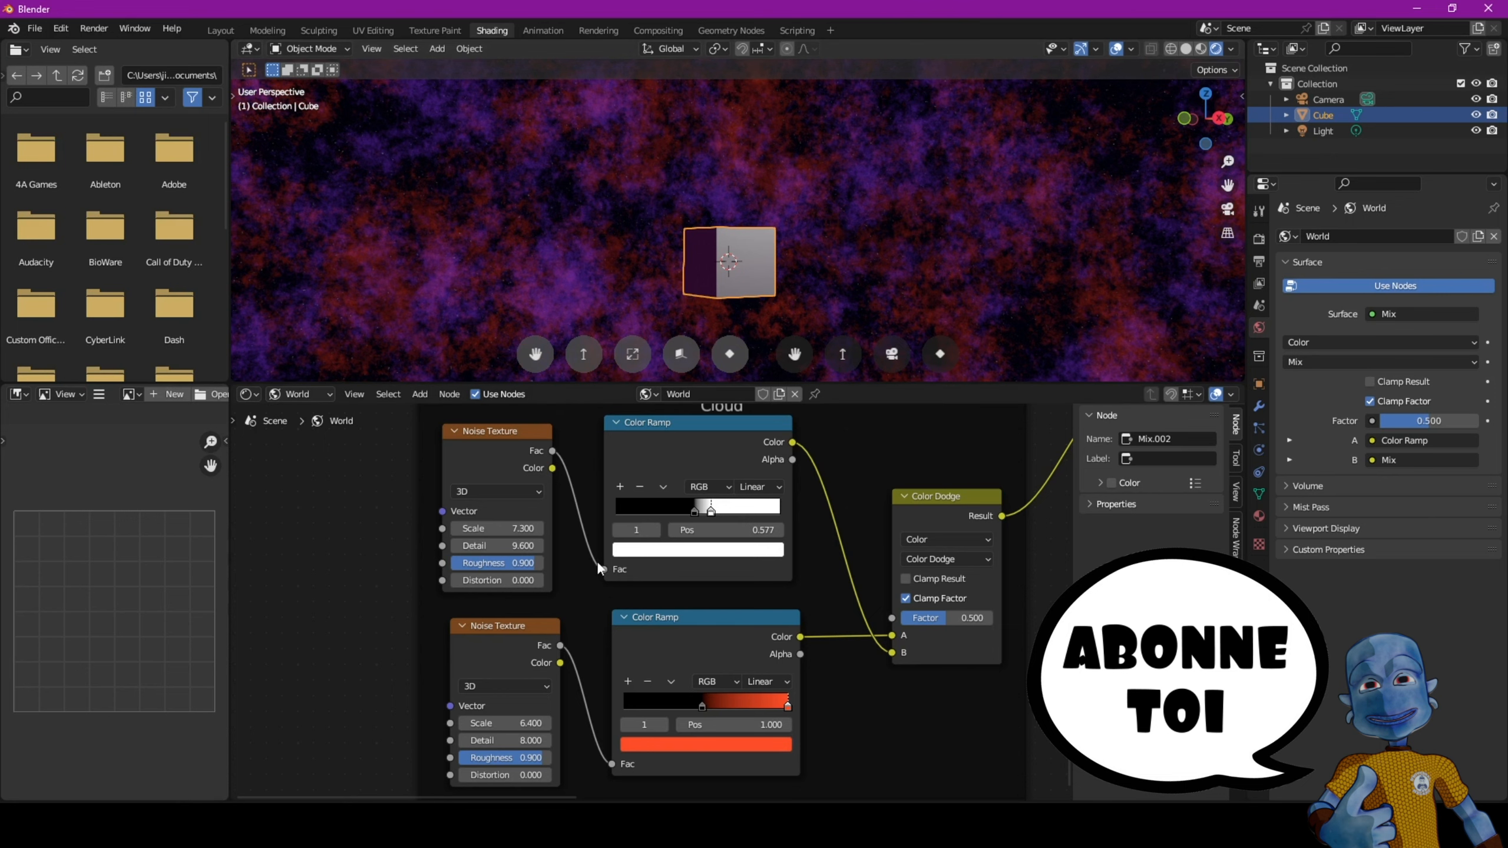
# - Change the blending mode of the Mix node joining the two clouds to Color Dodge
pyautogui.scroll(-5, 598, 569)
pyautogui.moveTo(1018, 439); pyautogui.dragTo(583, 644, button='middle')
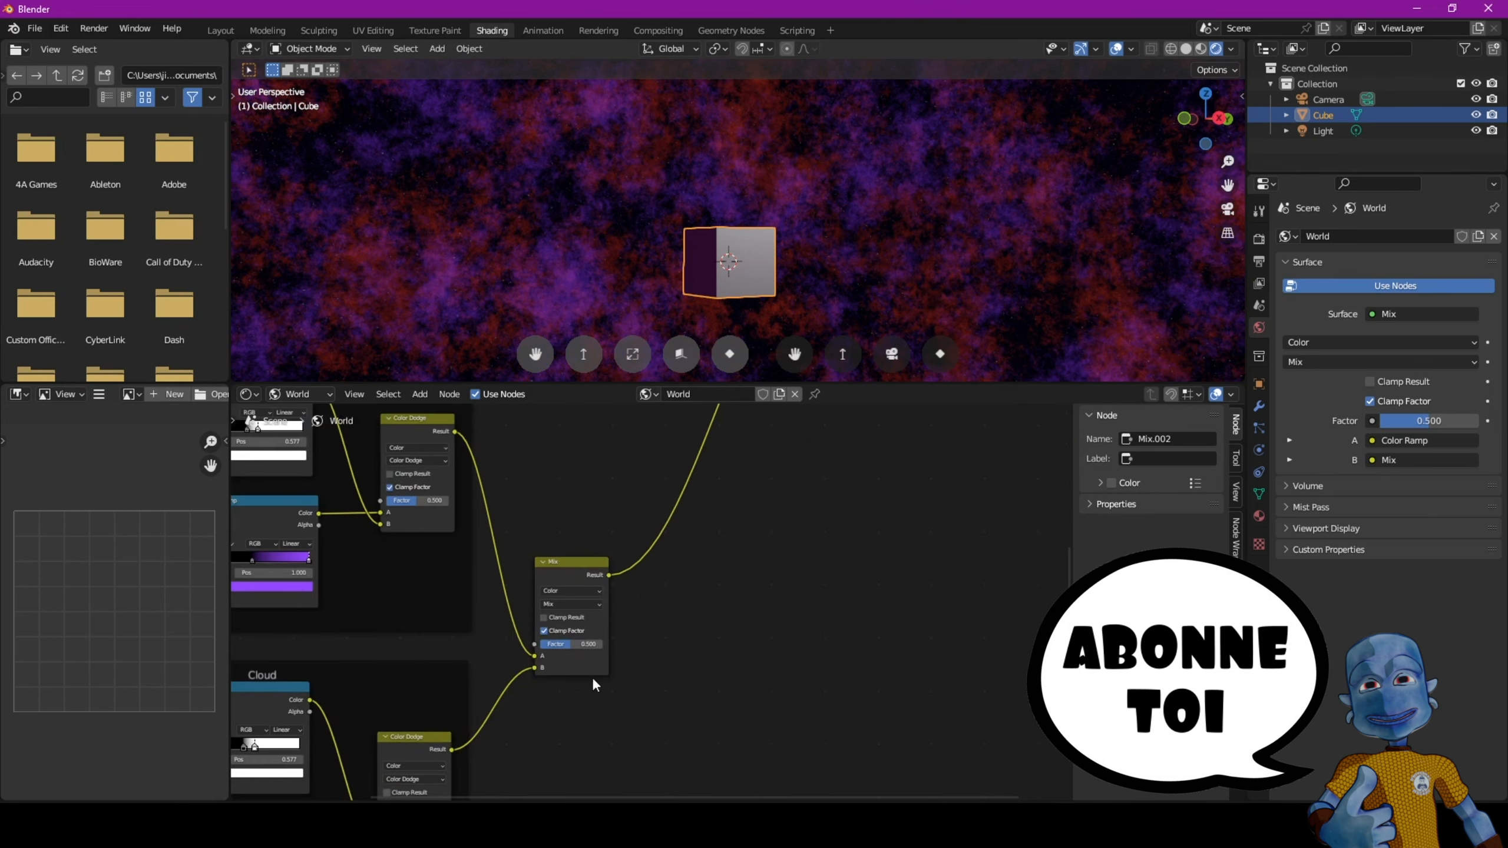
pyautogui.click(583, 603)
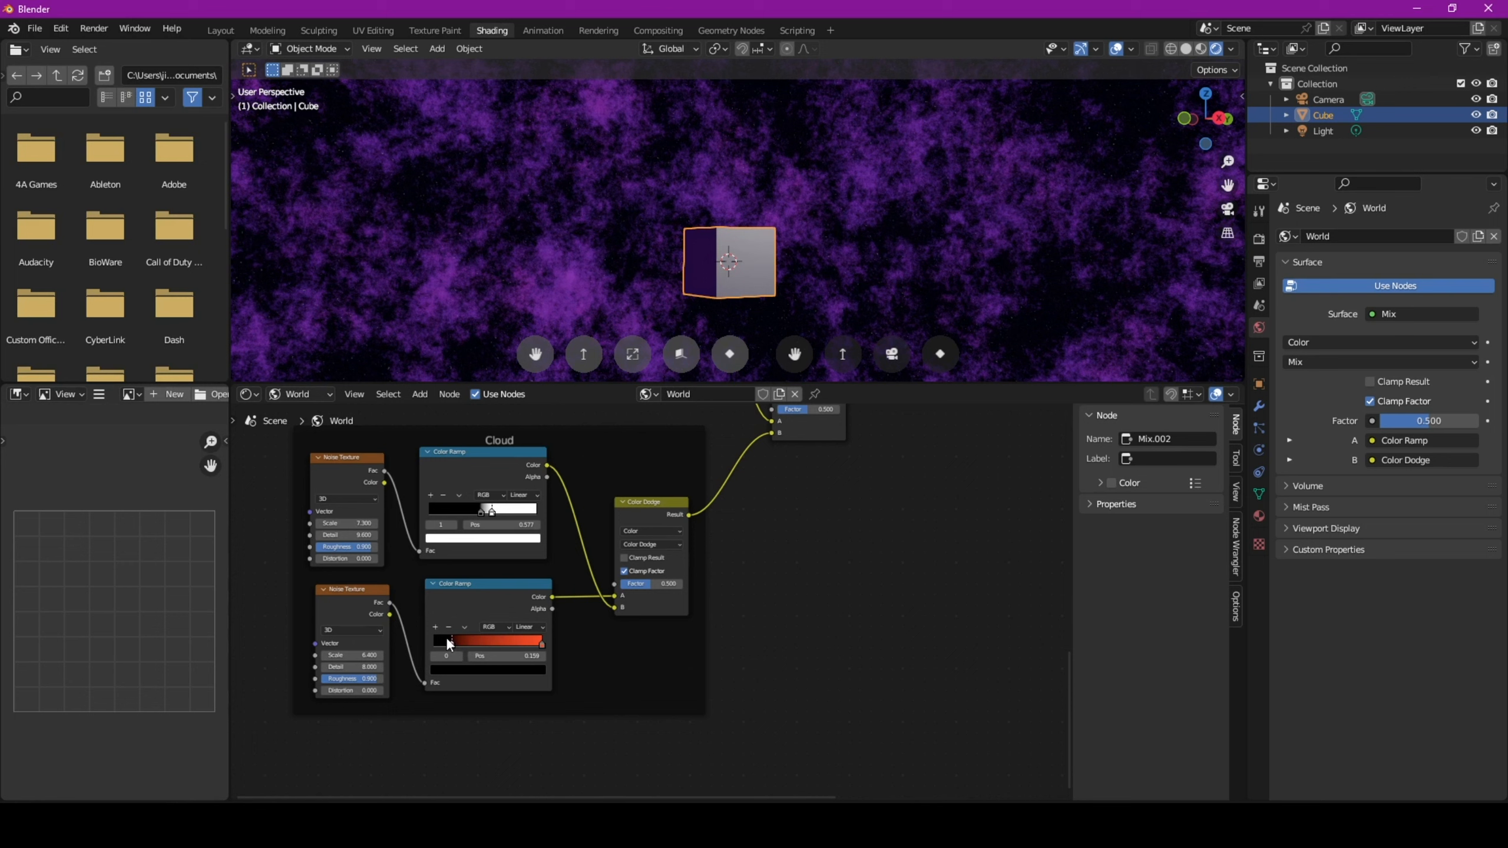
# - Move the orange-red ramp's black stop to a position of about 0.18
pyautogui.moveTo(448, 639)
pyautogui.mouseDown()
pyautogui.moveTo(393, 629)
pyautogui.moveTo(431, 629)
pyautogui.mouseUp()
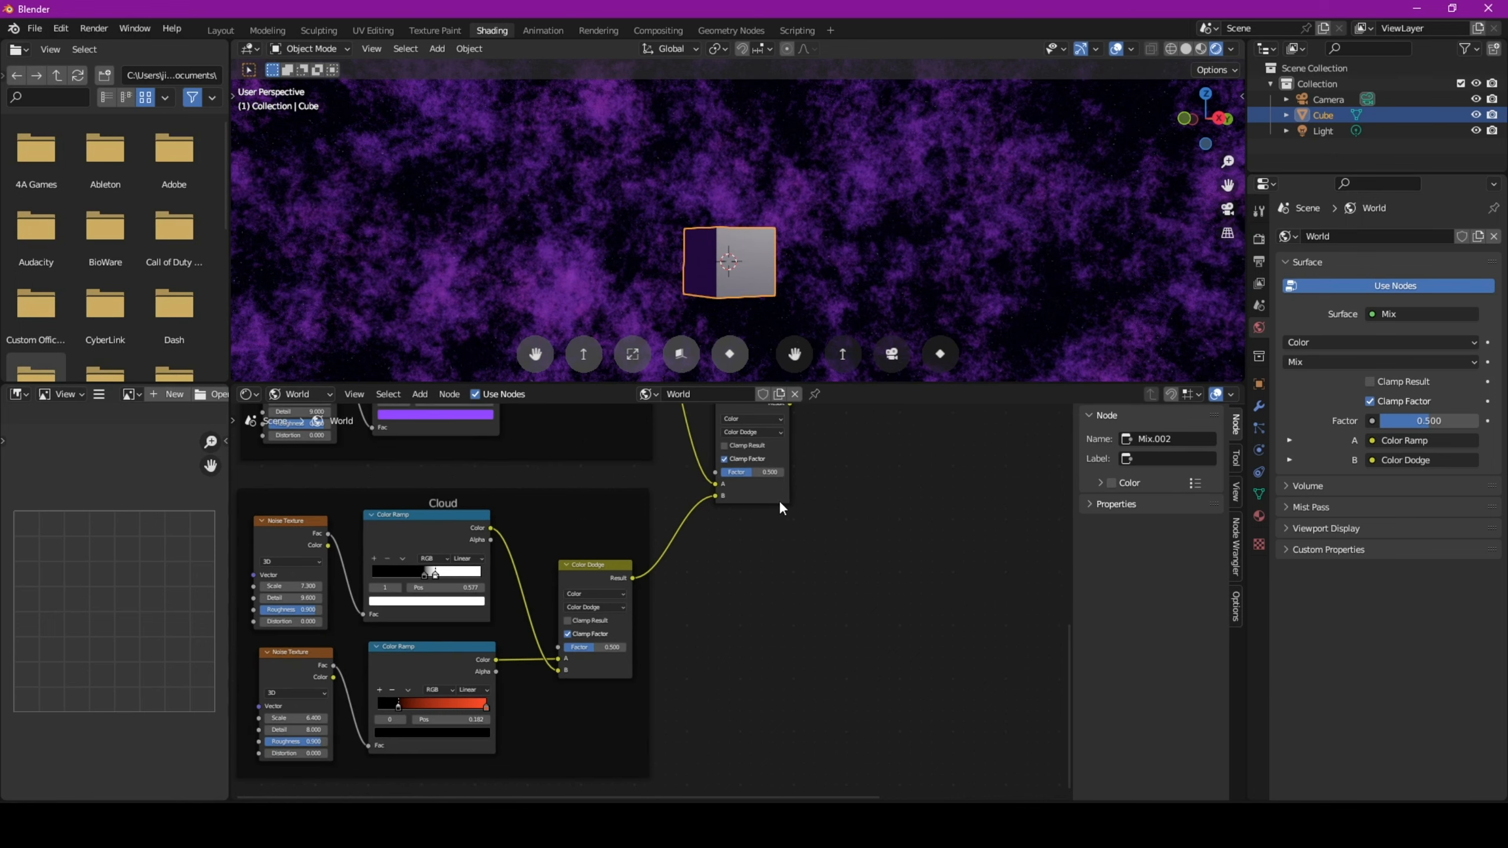
pyautogui.moveTo(818, 466)
pyautogui.mouseDown(button='middle')
pyautogui.moveTo(808, 551)
pyautogui.moveTo(665, 753)
pyautogui.mouseUp(button='middle')
pyautogui.scroll(-3, 665, 753)
pyautogui.scroll(1, 739, 656)
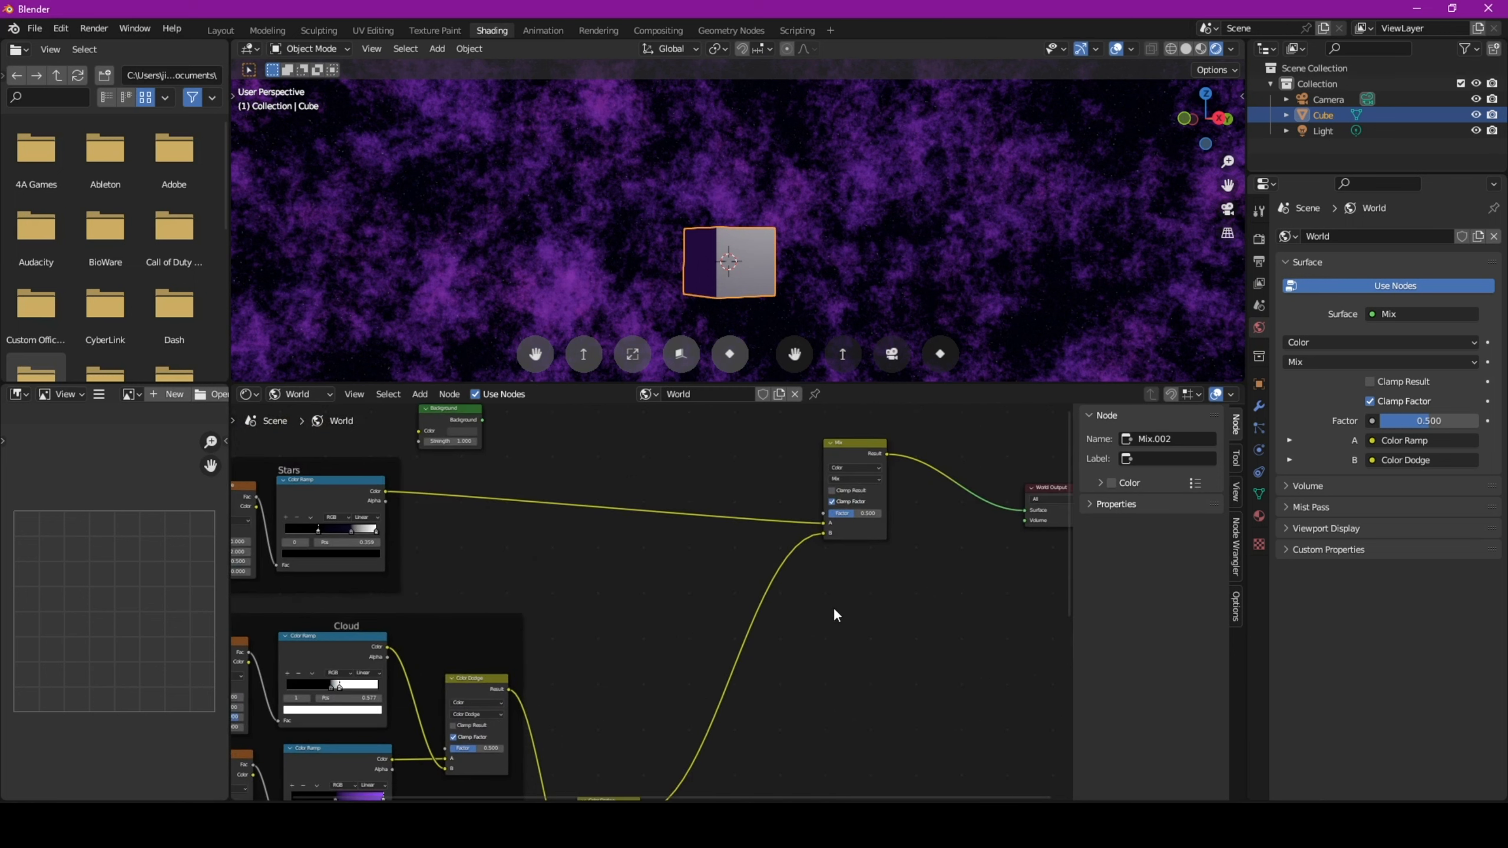
# - Add a Noise Texture node and a Color Ramp node in the empty area between the Cloud frames and the final Mix node
pyautogui.scroll(-2, 623, 707)
pyautogui.moveTo(672, 640); pyautogui.dragTo(649, 570, button='middle')
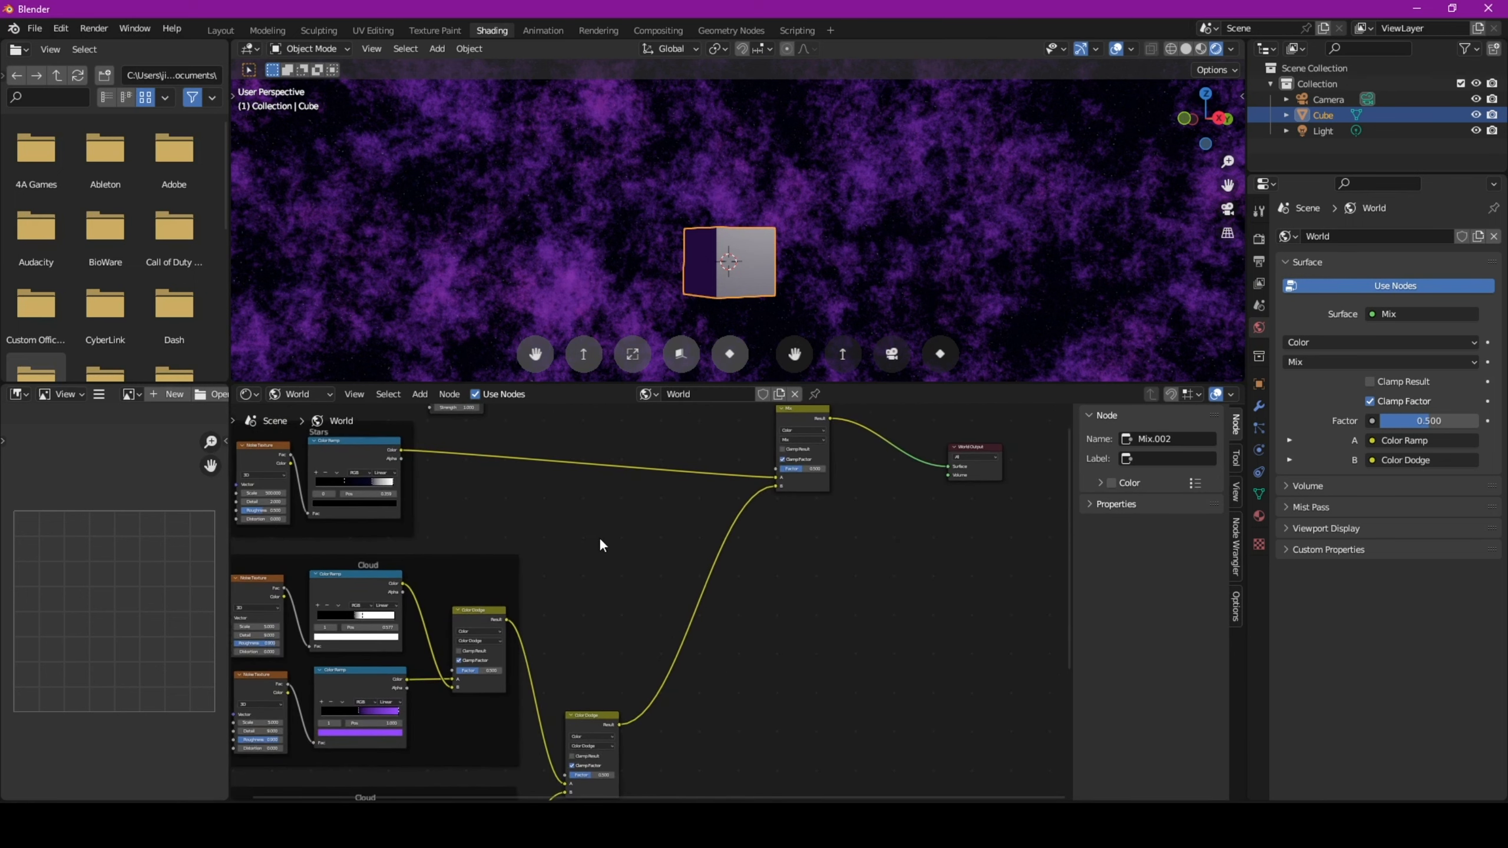
pyautogui.hotkey('shift', 'a')
pyautogui.click(599, 538)
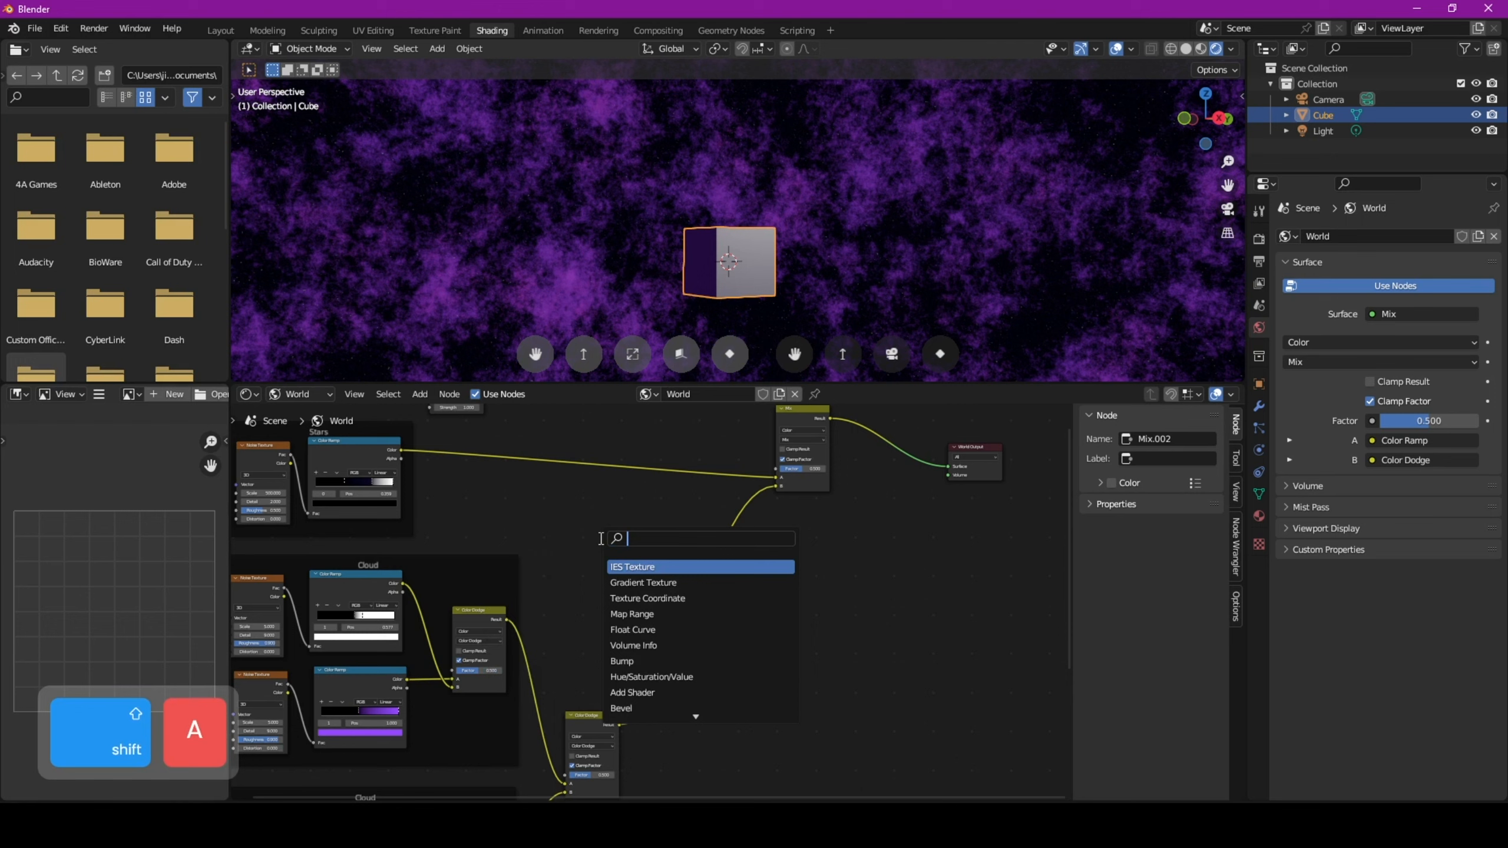
pyautogui.write('noi')
pyautogui.press('Return')
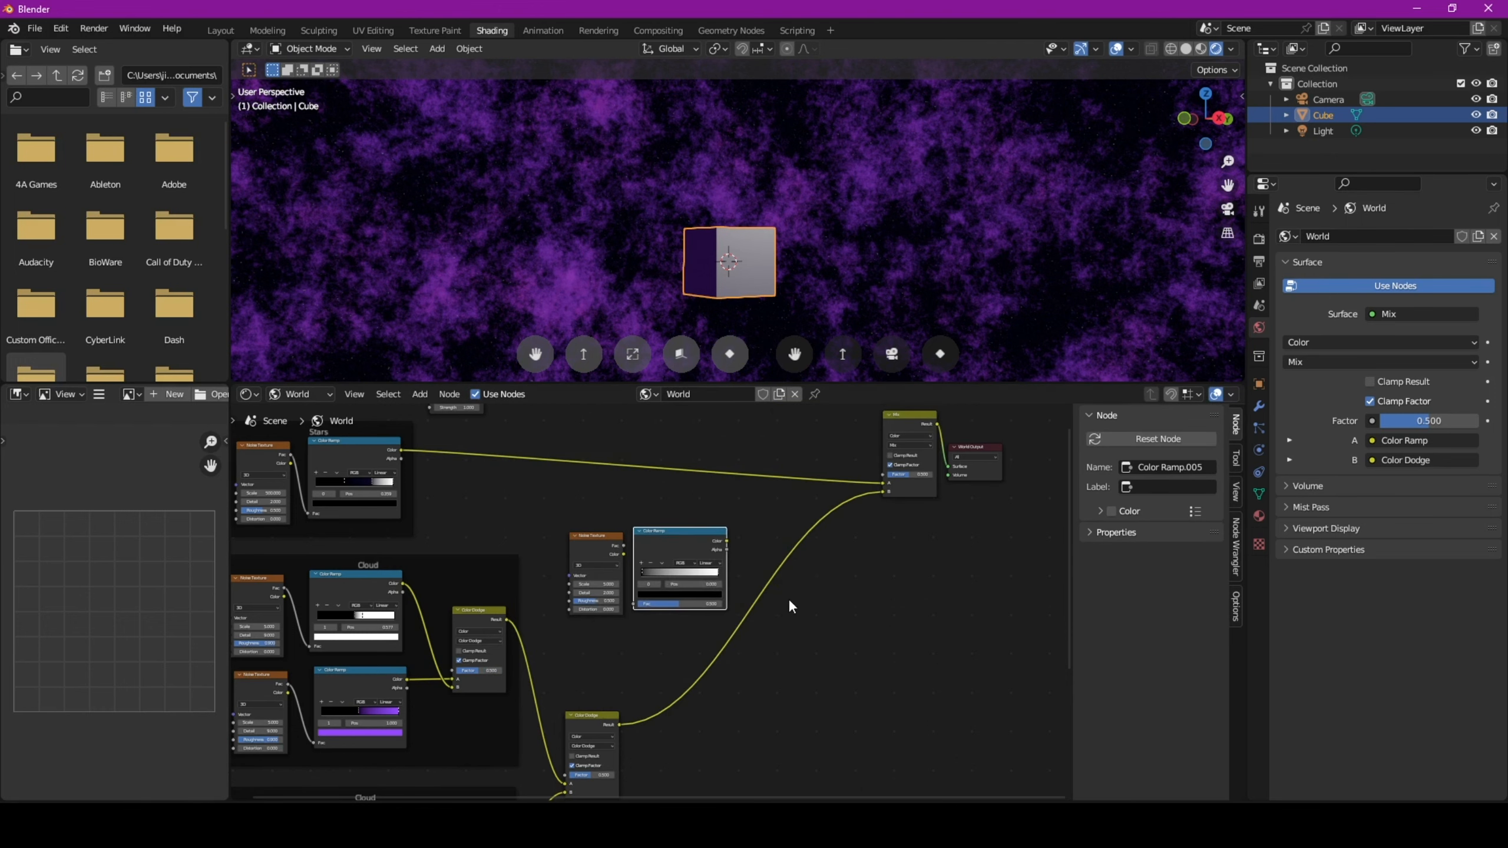
# - Duplicate the final Mix node and insert the copy into the link coming from the clouds' joining Color Dodge node
pyautogui.moveTo(796, 602); pyautogui.dragTo(682, 600, button='middle')
pyautogui.click(782, 423)
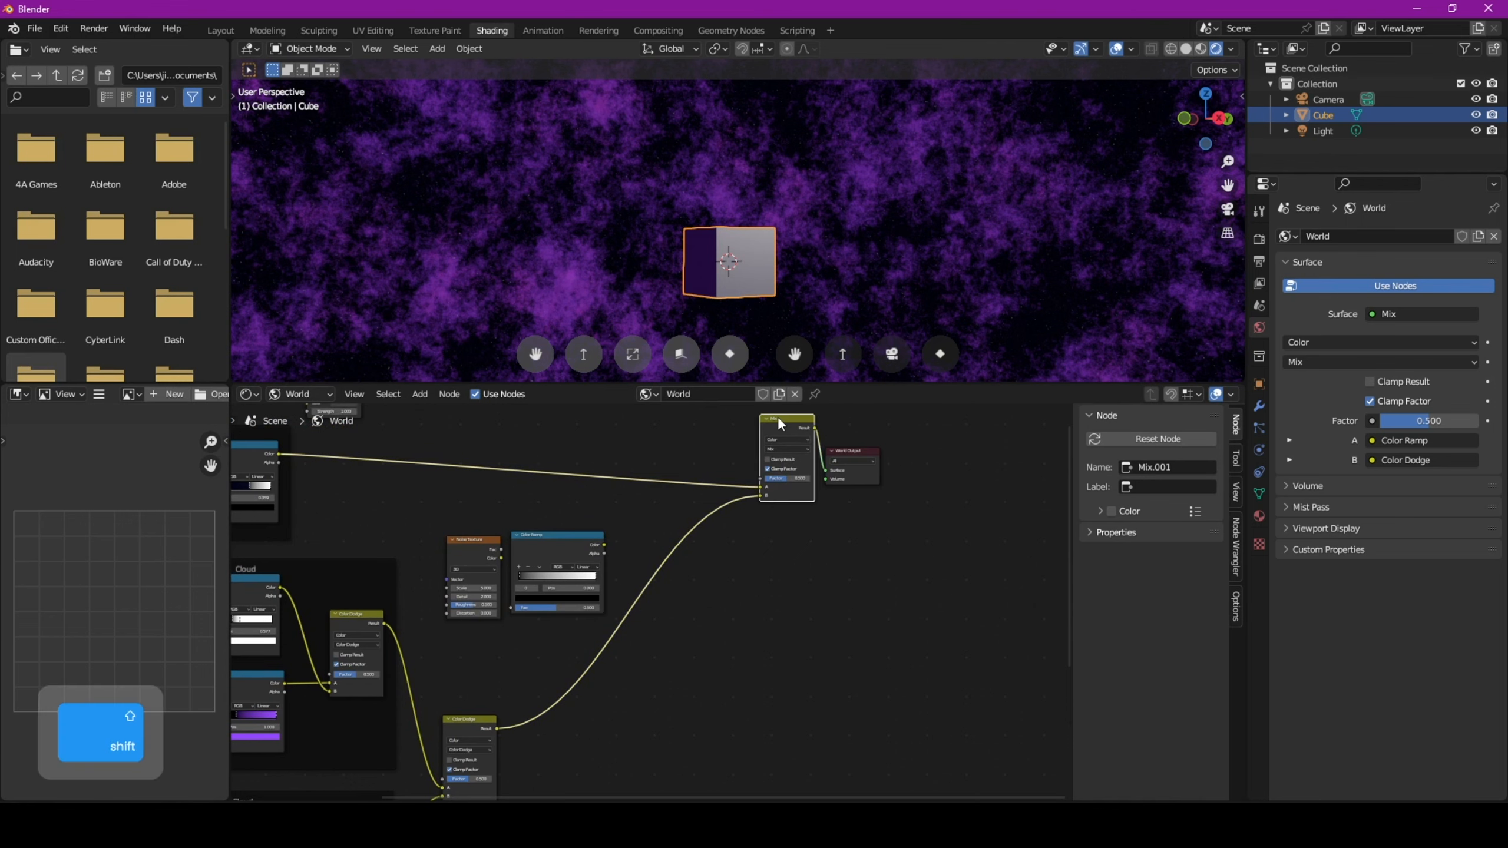
pyautogui.hotkey('shift', 'd')
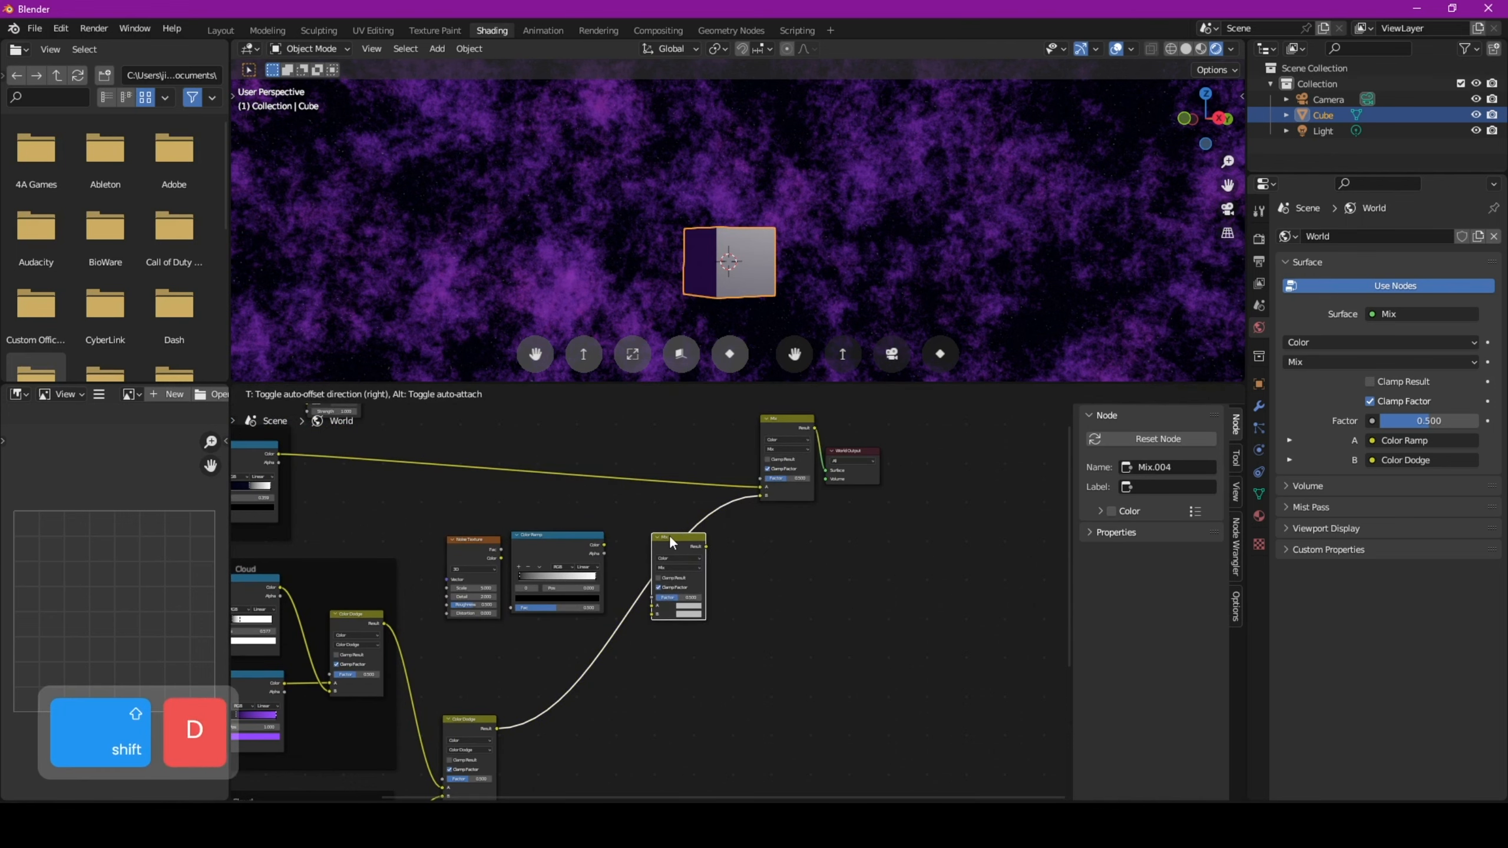
pyautogui.click(670, 538)
# - Set the new Noise Texture's Scale to 1 and link its Fac through the new Color Ramp to the duplicated Mix node's Factor
pyautogui.scroll(3, 526, 586)
pyautogui.moveTo(526, 587)
pyautogui.mouseDown(button='middle')
pyautogui.moveTo(550, 555)
pyautogui.moveTo(602, 570)
pyautogui.mouseUp(button='middle')
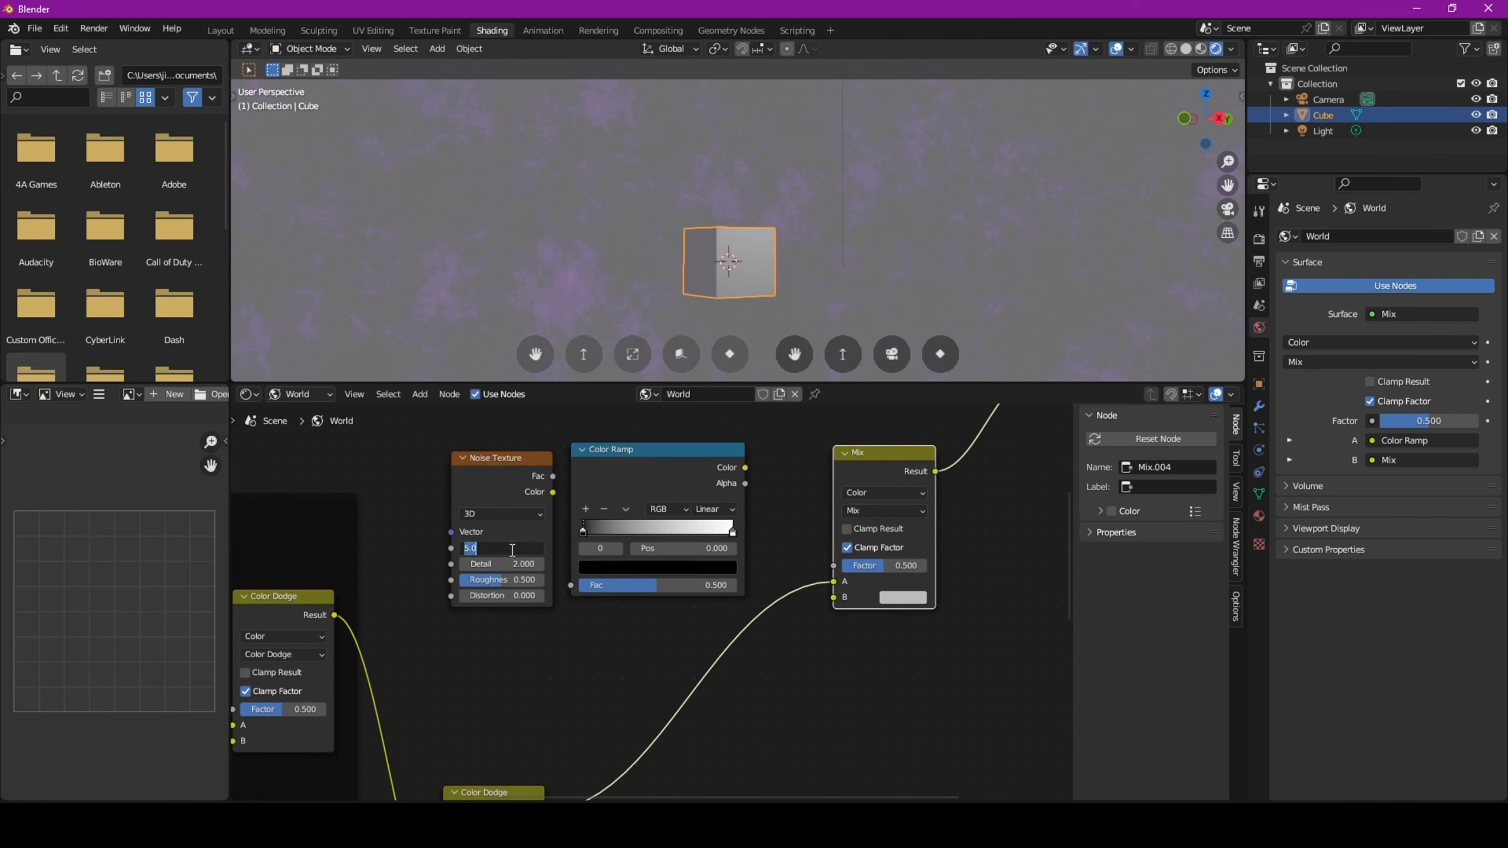
pyautogui.moveTo(553, 475); pyautogui.dragTo(573, 587)
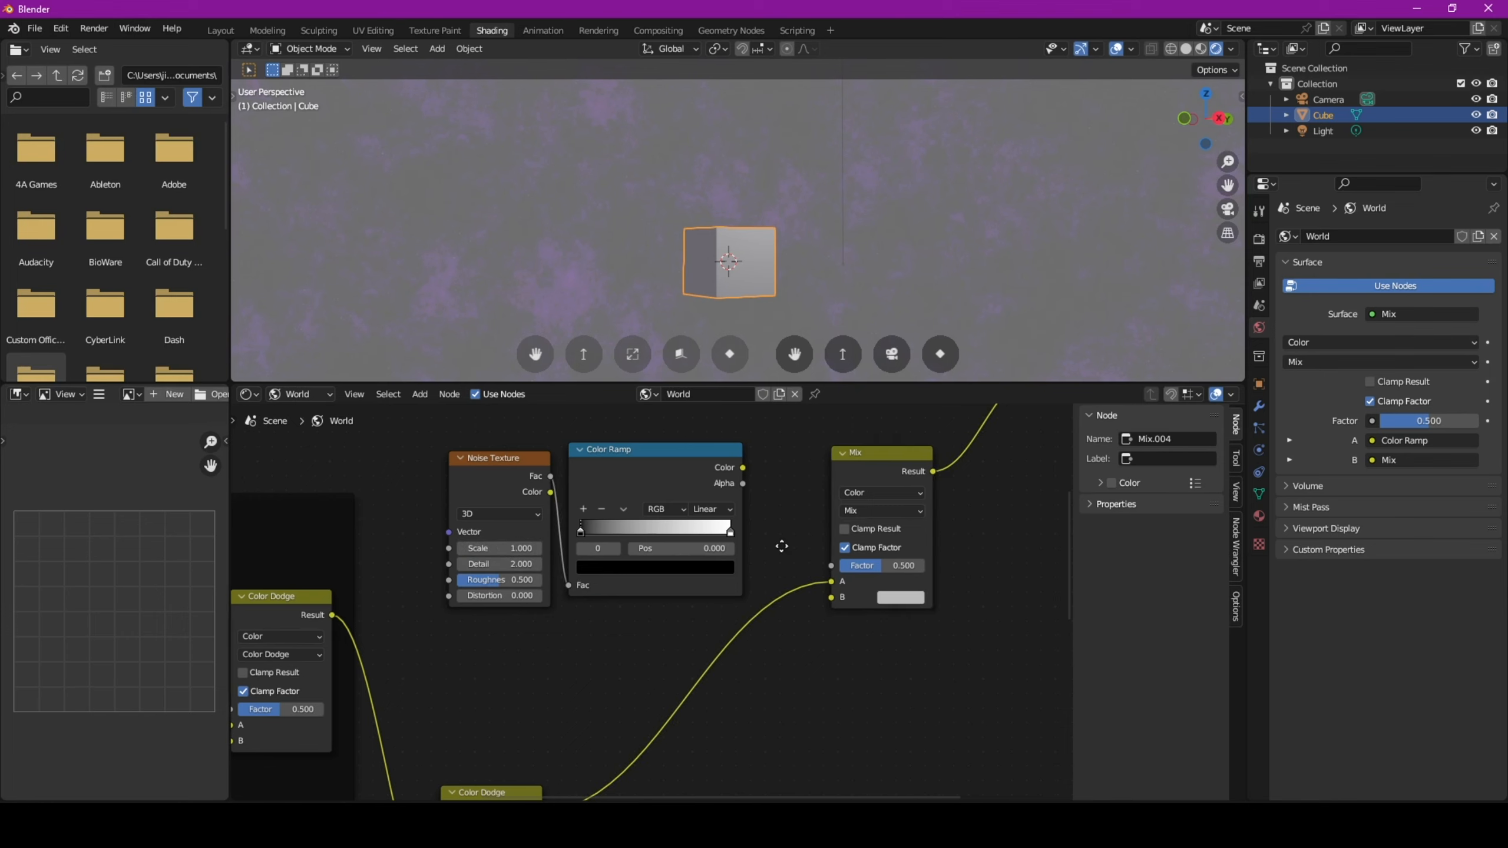
pyautogui.moveTo(781, 546); pyautogui.dragTo(589, 543, button='middle')
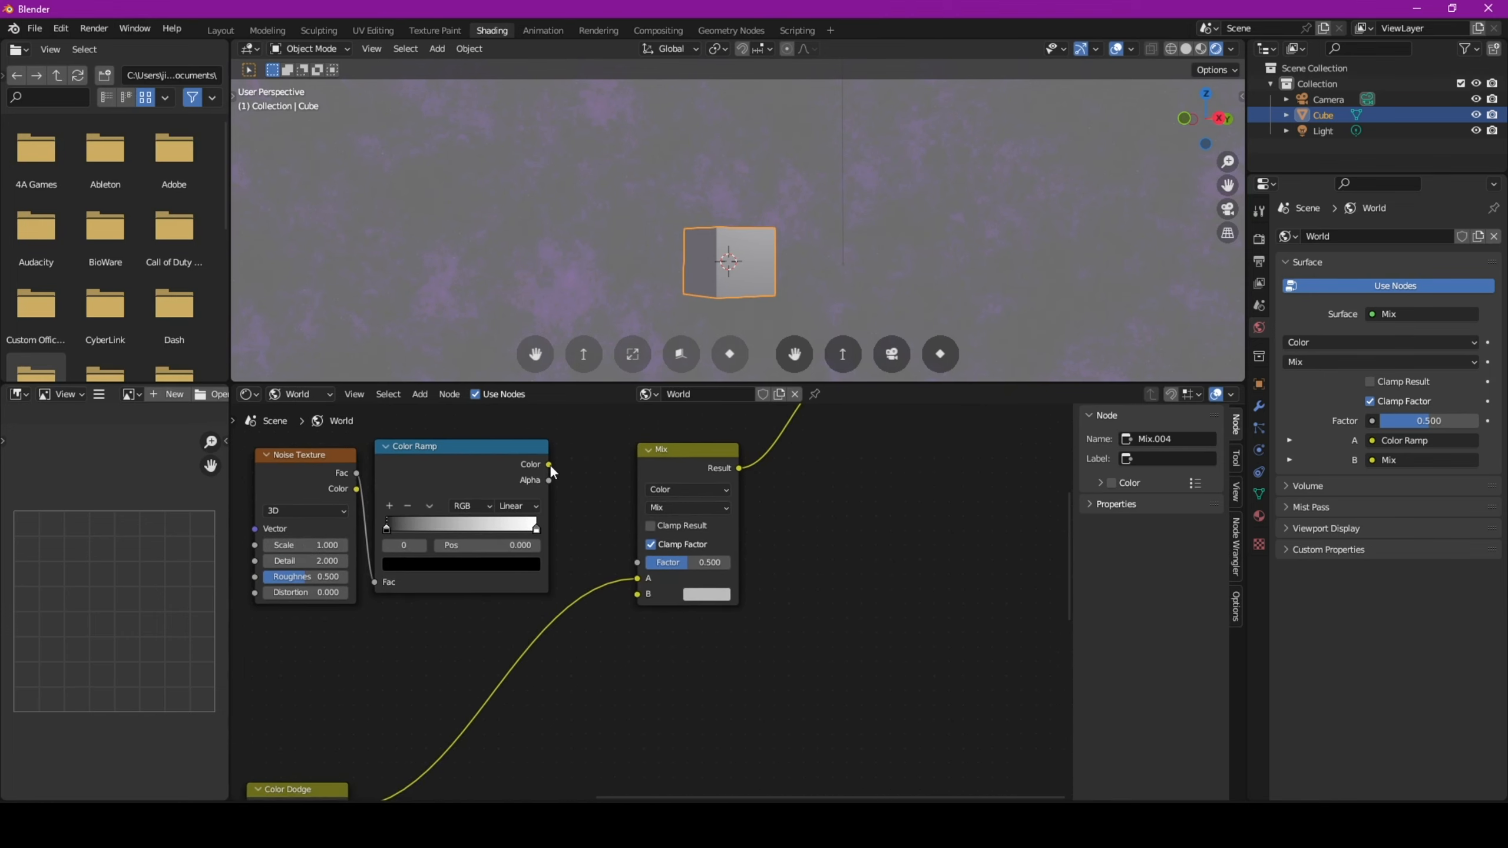
pyautogui.moveTo(549, 465); pyautogui.dragTo(632, 561)
# - Make the duplicated Mix node's B colour black and change its blending mode to Multiply
pyautogui.click(699, 596)
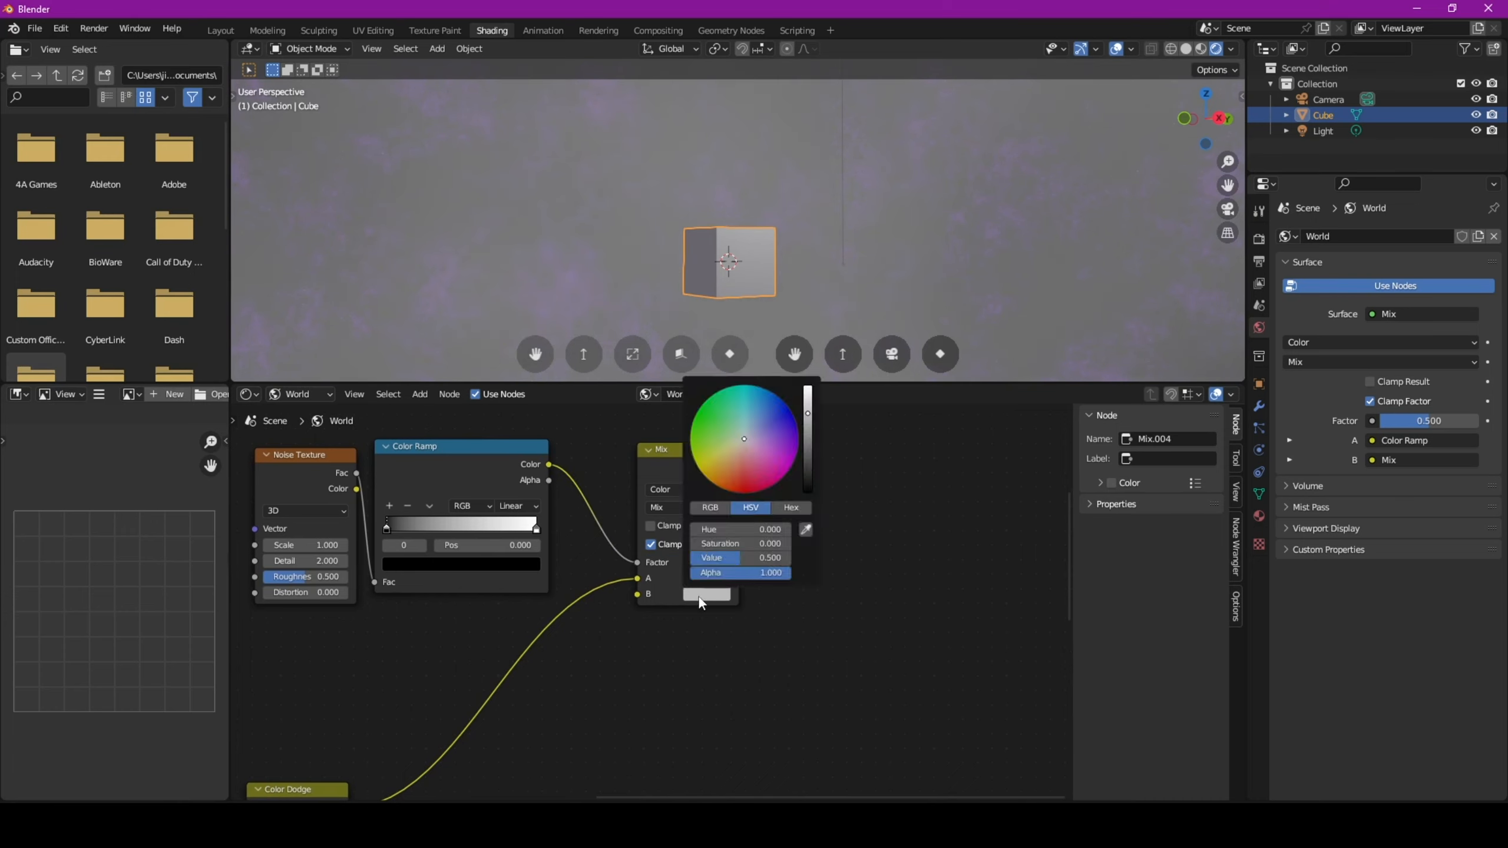
pyautogui.moveTo(806, 467); pyautogui.dragTo(806, 490)
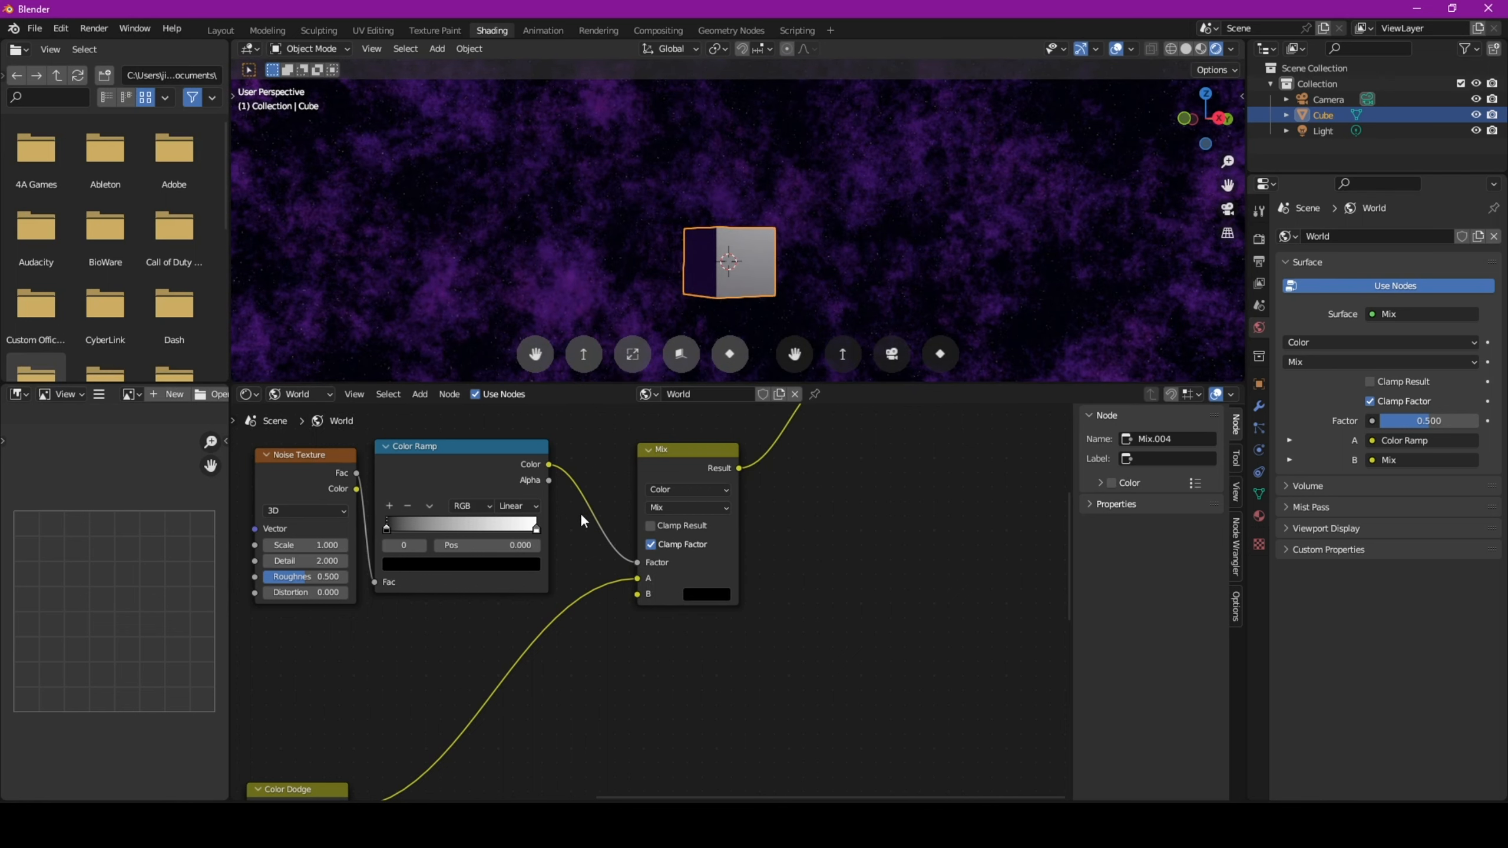
pyautogui.click(689, 506)
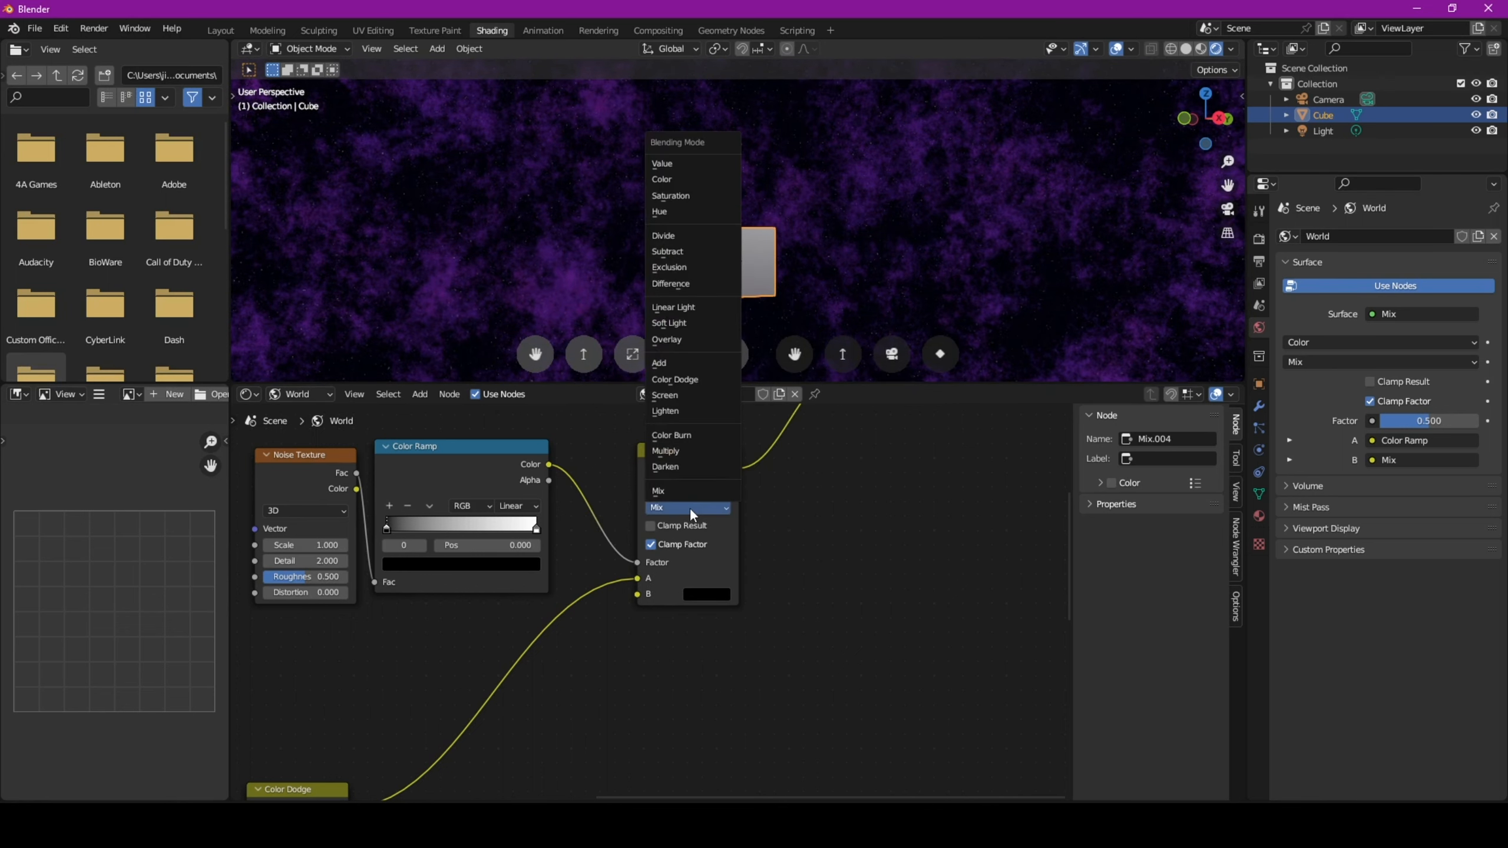
pyautogui.click(689, 452)
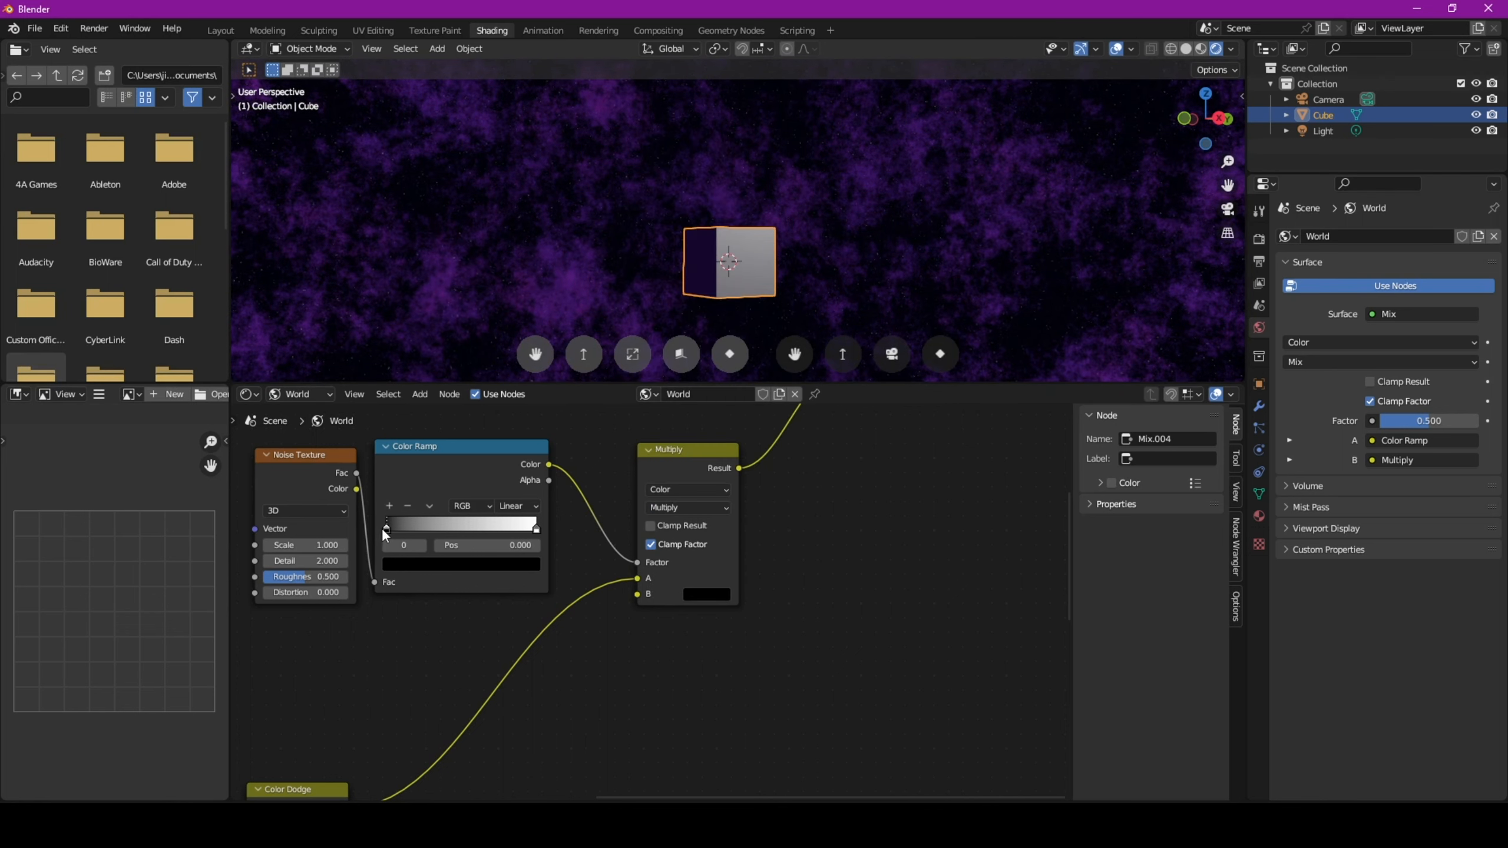
# - Move the mask Color Ramp's black stop to about 0.28 and its white stop to about 0.7
pyautogui.moveTo(383, 528); pyautogui.dragTo(426, 527)
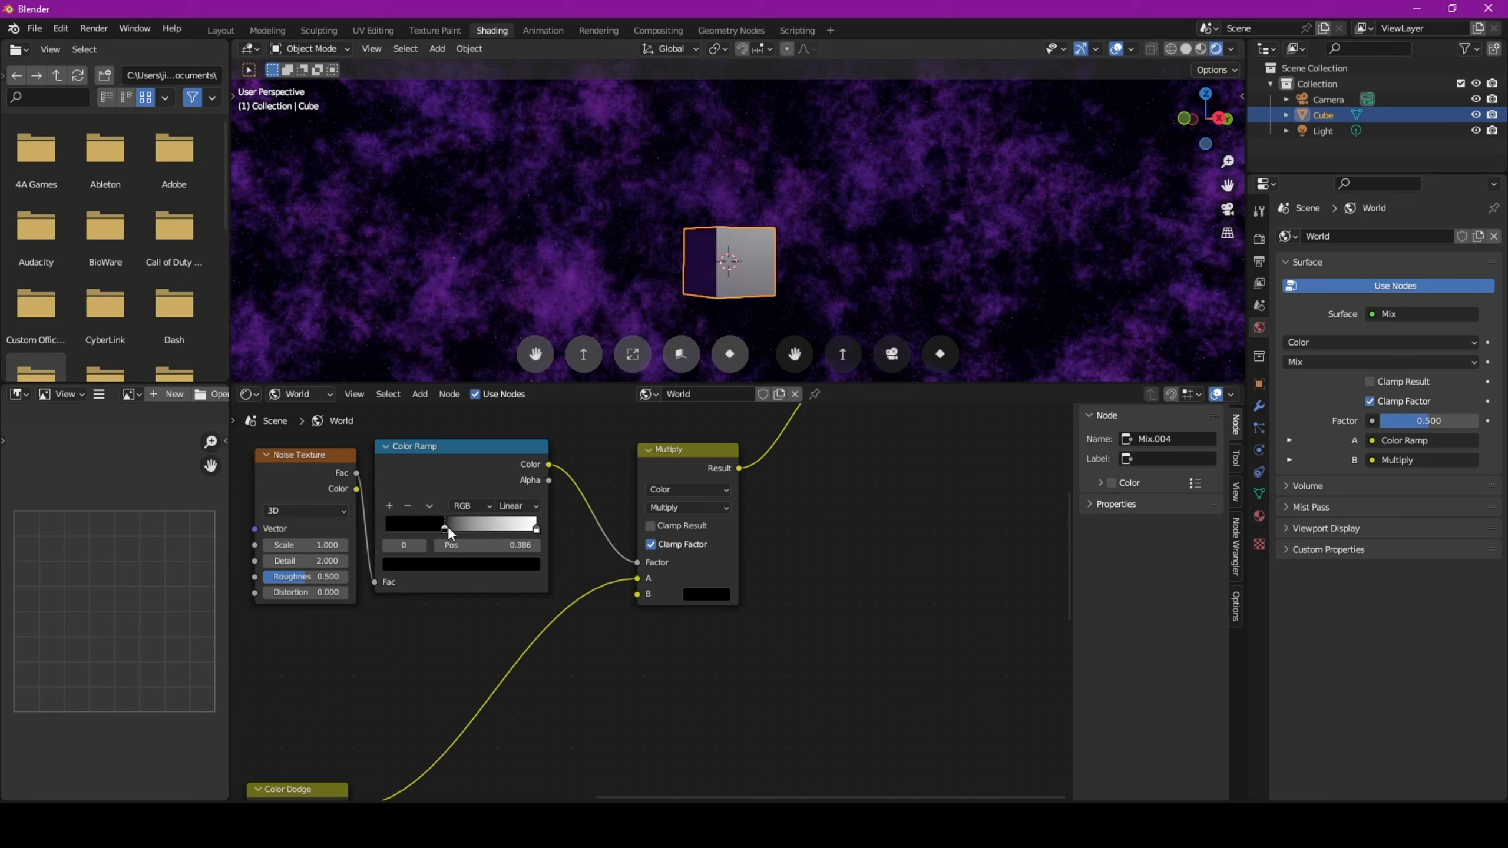
pyautogui.moveTo(536, 527); pyautogui.dragTo(432, 521)
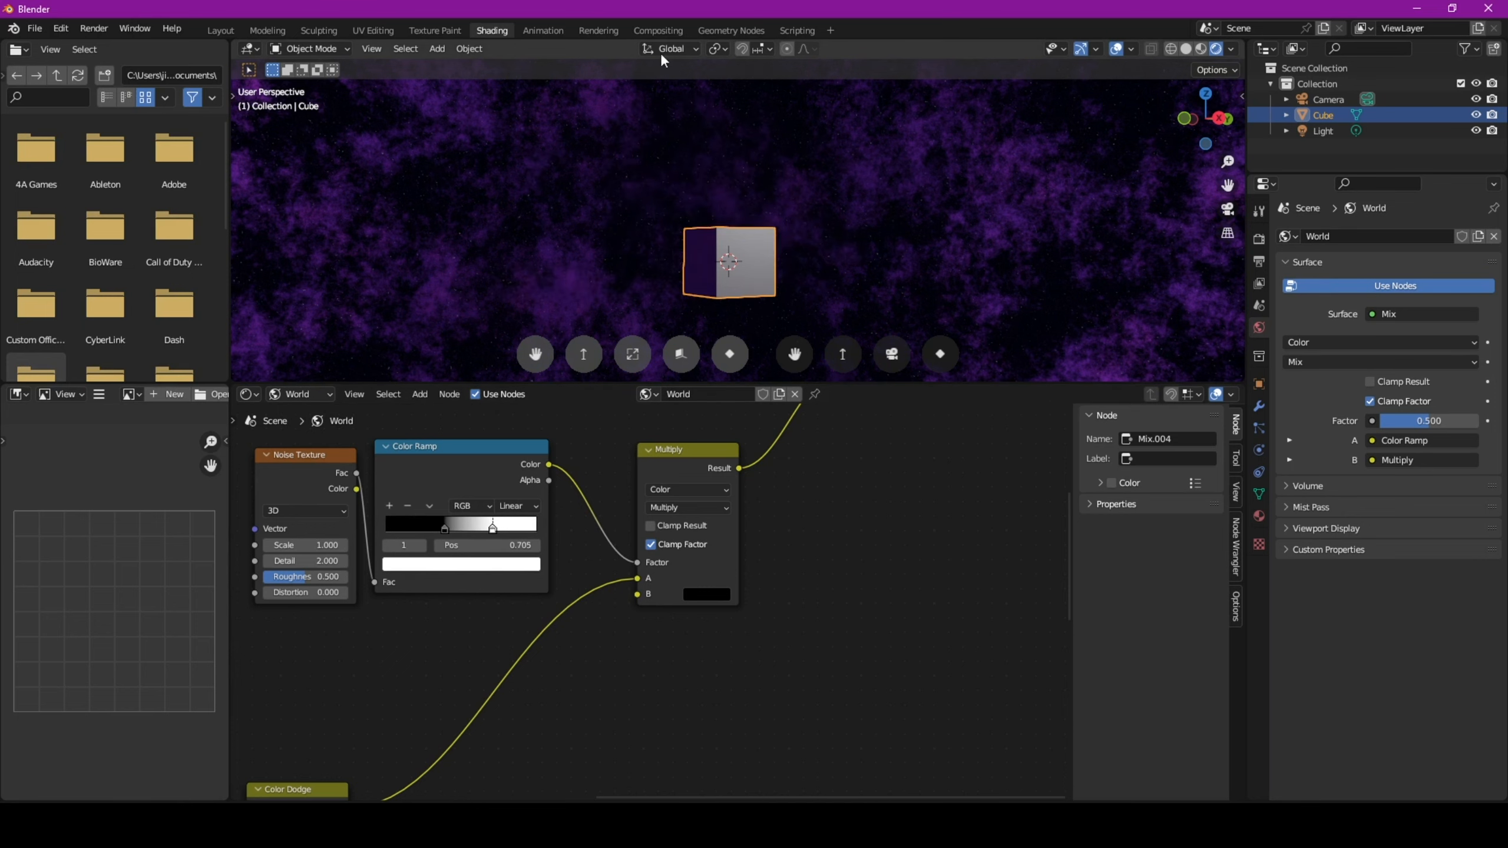
pyautogui.scroll(-2, 660, 58)
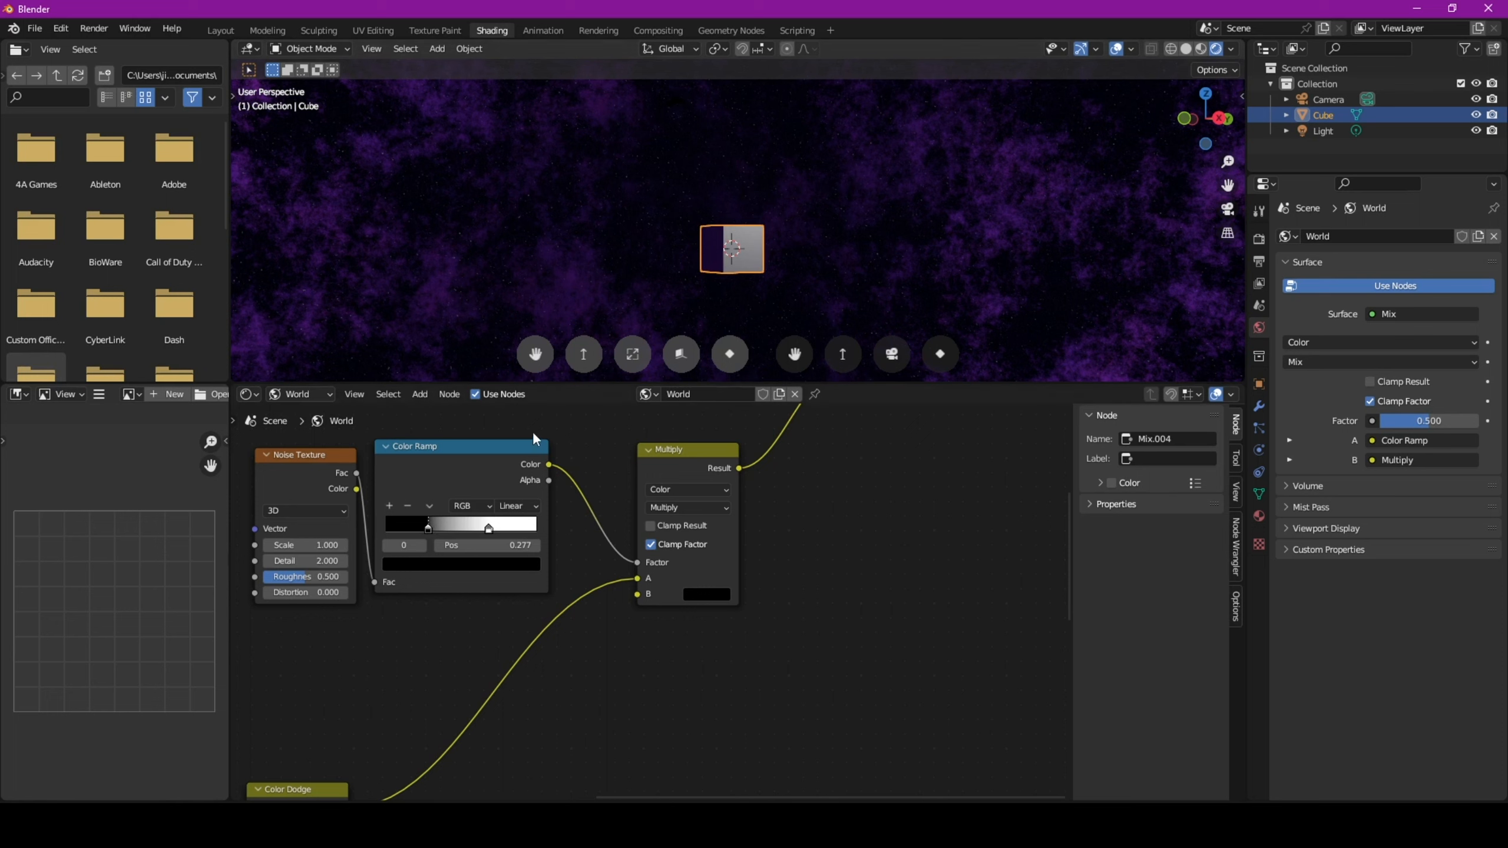
# - Duplicate the orange-red Cloud frame with its nodes and the Color Dodge node joining the clouds, placing the copies below
pyautogui.scroll(-5, 532, 431)
pyautogui.moveTo(549, 663); pyautogui.dragTo(644, 513, button='middle')
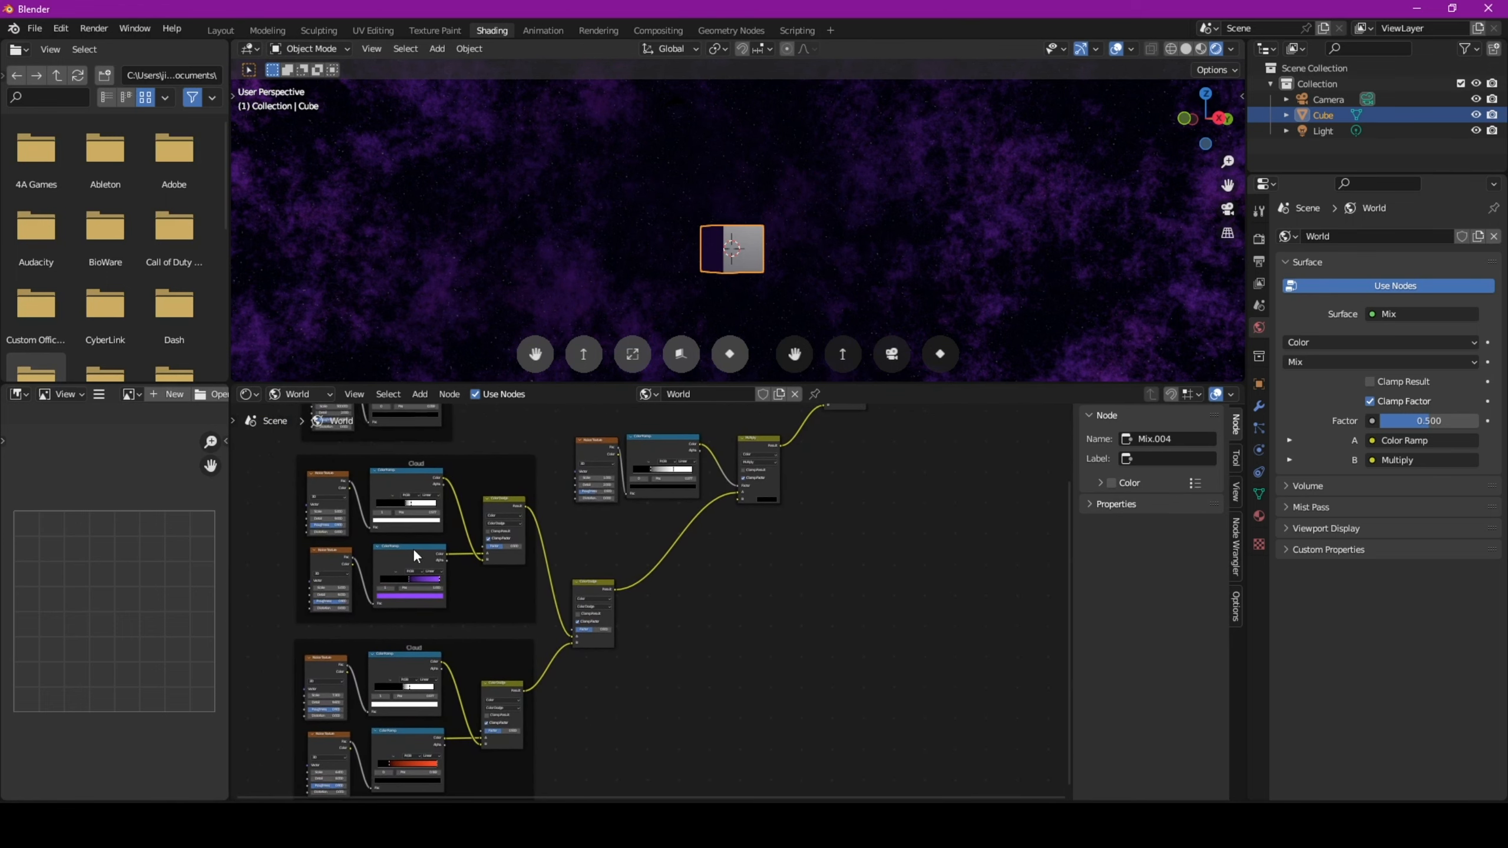
pyautogui.scroll(2, 413, 550)
pyautogui.scroll(-4, 413, 551)
pyautogui.moveTo(463, 643); pyautogui.dragTo(454, 561, button='middle')
pyautogui.scroll(-1, 451, 562)
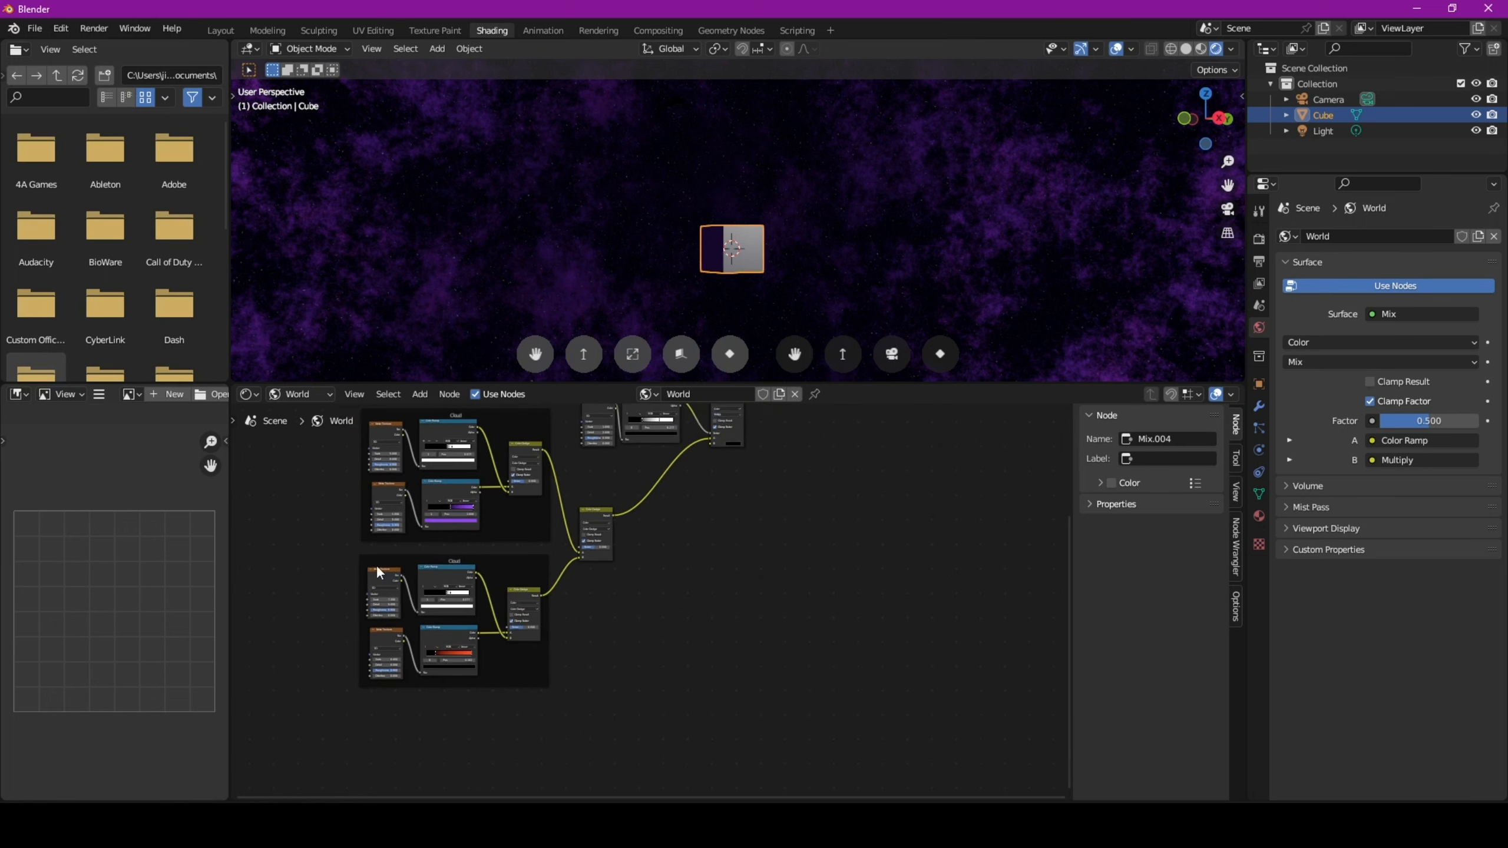
pyautogui.moveTo(343, 548); pyautogui.dragTo(555, 692)
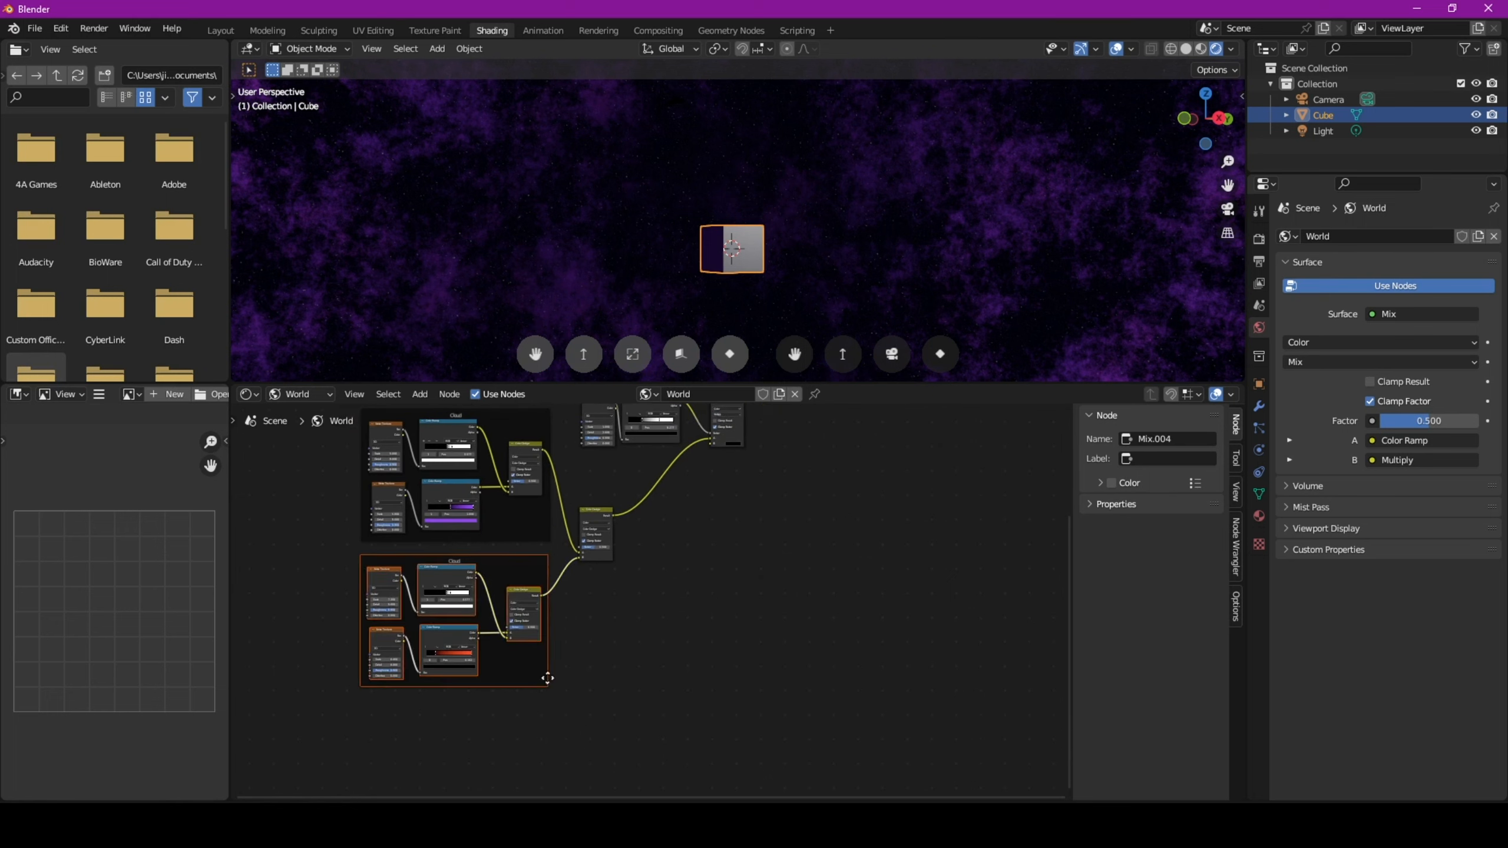
pyautogui.keyDown('shift'); pyautogui.click(589, 516); pyautogui.keyUp('shift')
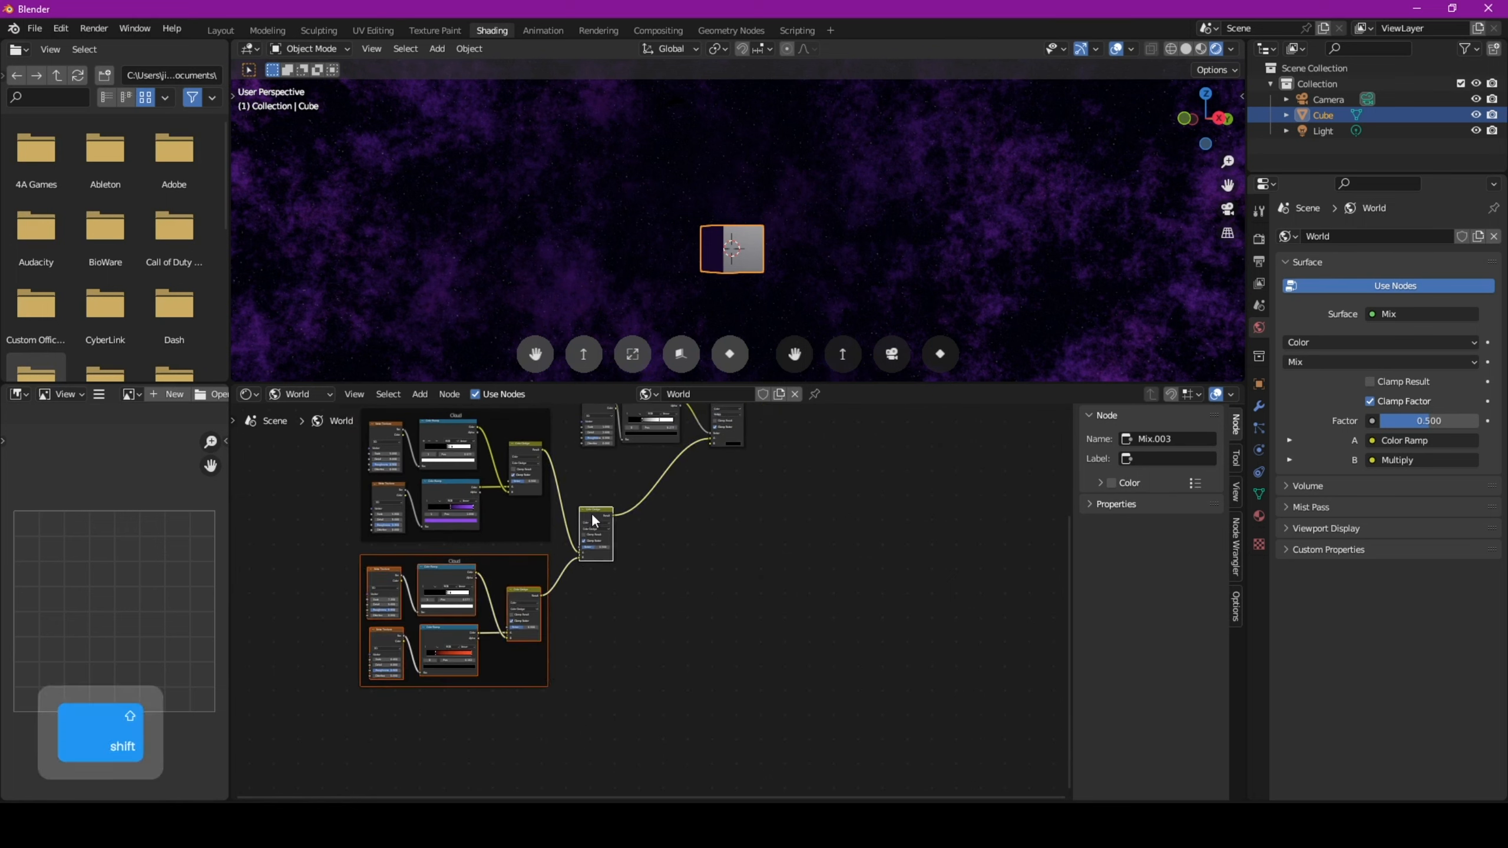
pyautogui.hotkey('shift', 'd')
pyautogui.click(583, 668)
# - Link the original joining Color Dodge node's Result to the duplicate's A input, and the duplicate's Result to the Multiply node's A
pyautogui.scroll(4, 577, 661)
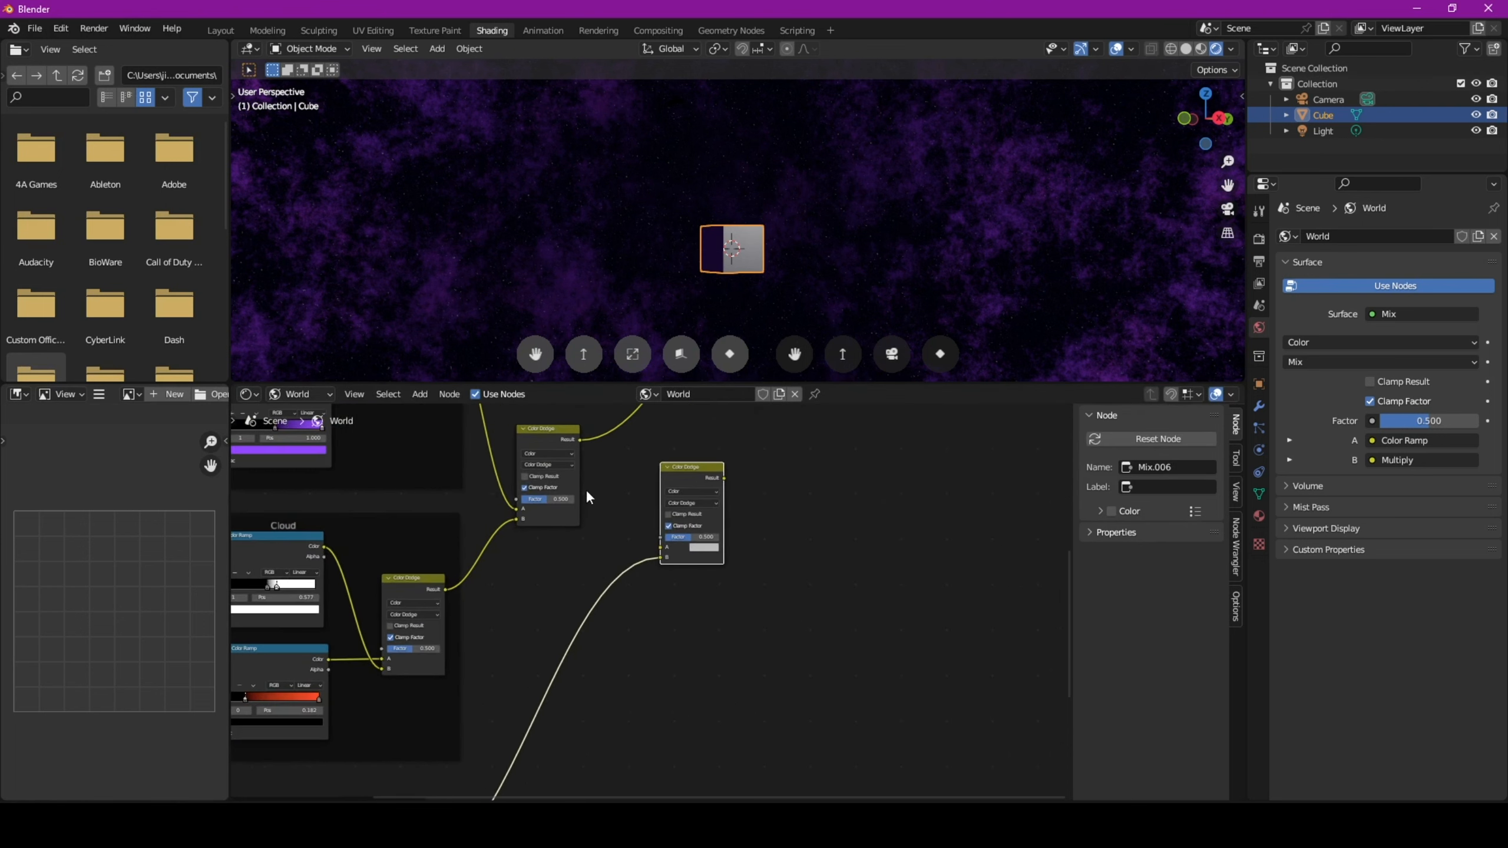
pyautogui.scroll(1, 549, 538)
pyautogui.moveTo(535, 477)
pyautogui.mouseDown()
pyautogui.moveTo(589, 588)
pyautogui.moveTo(625, 595)
pyautogui.mouseUp()
pyautogui.moveTo(694, 518); pyautogui.dragTo(604, 653, button='middle')
pyautogui.click(605, 654)
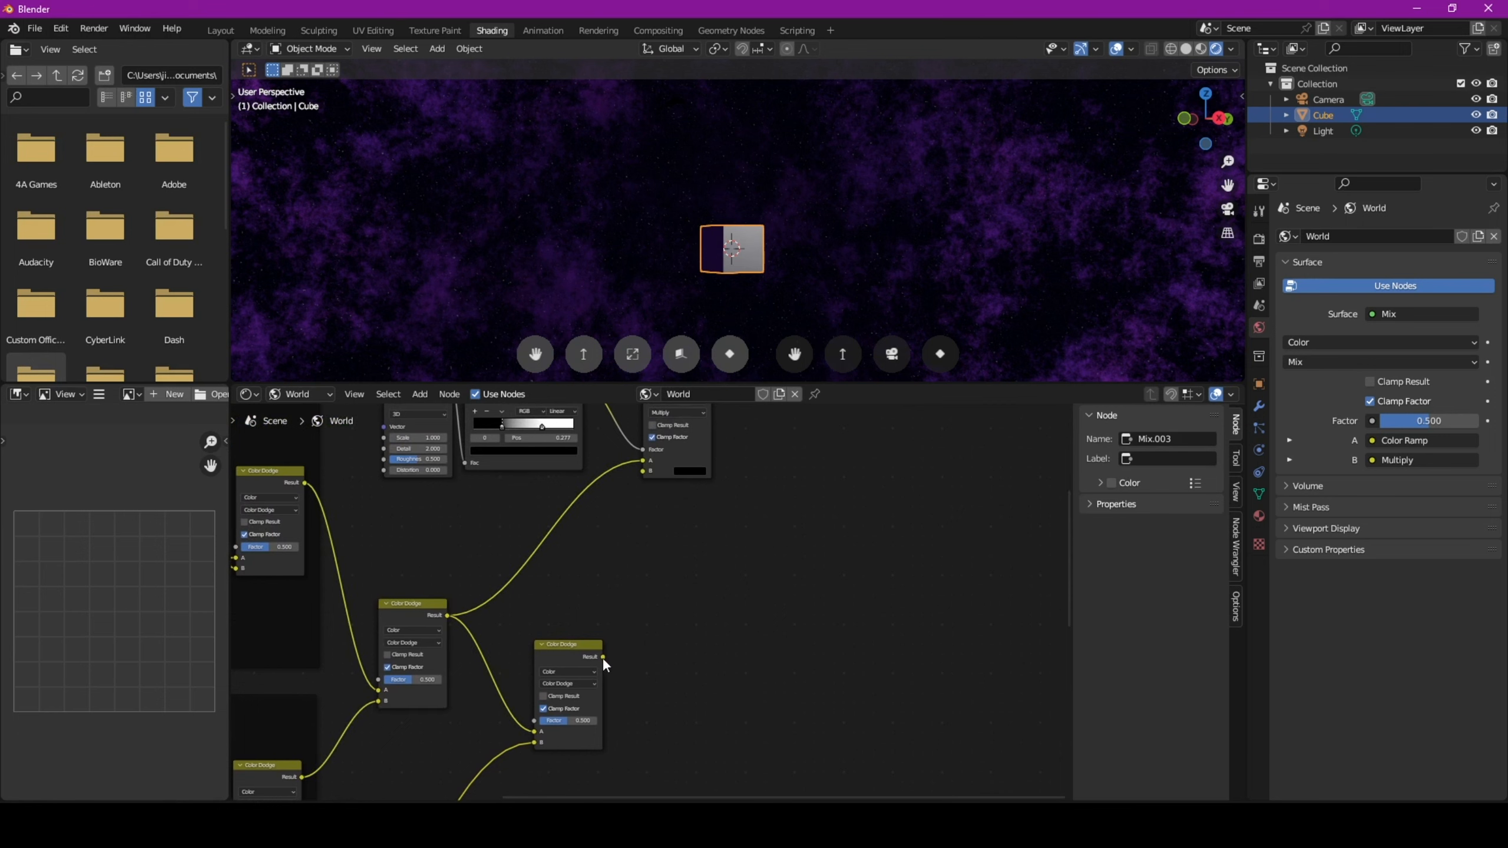
pyautogui.moveTo(603, 657)
pyautogui.mouseDown()
pyautogui.moveTo(624, 607)
pyautogui.moveTo(612, 489)
pyautogui.moveTo(638, 464)
pyautogui.mouseUp()
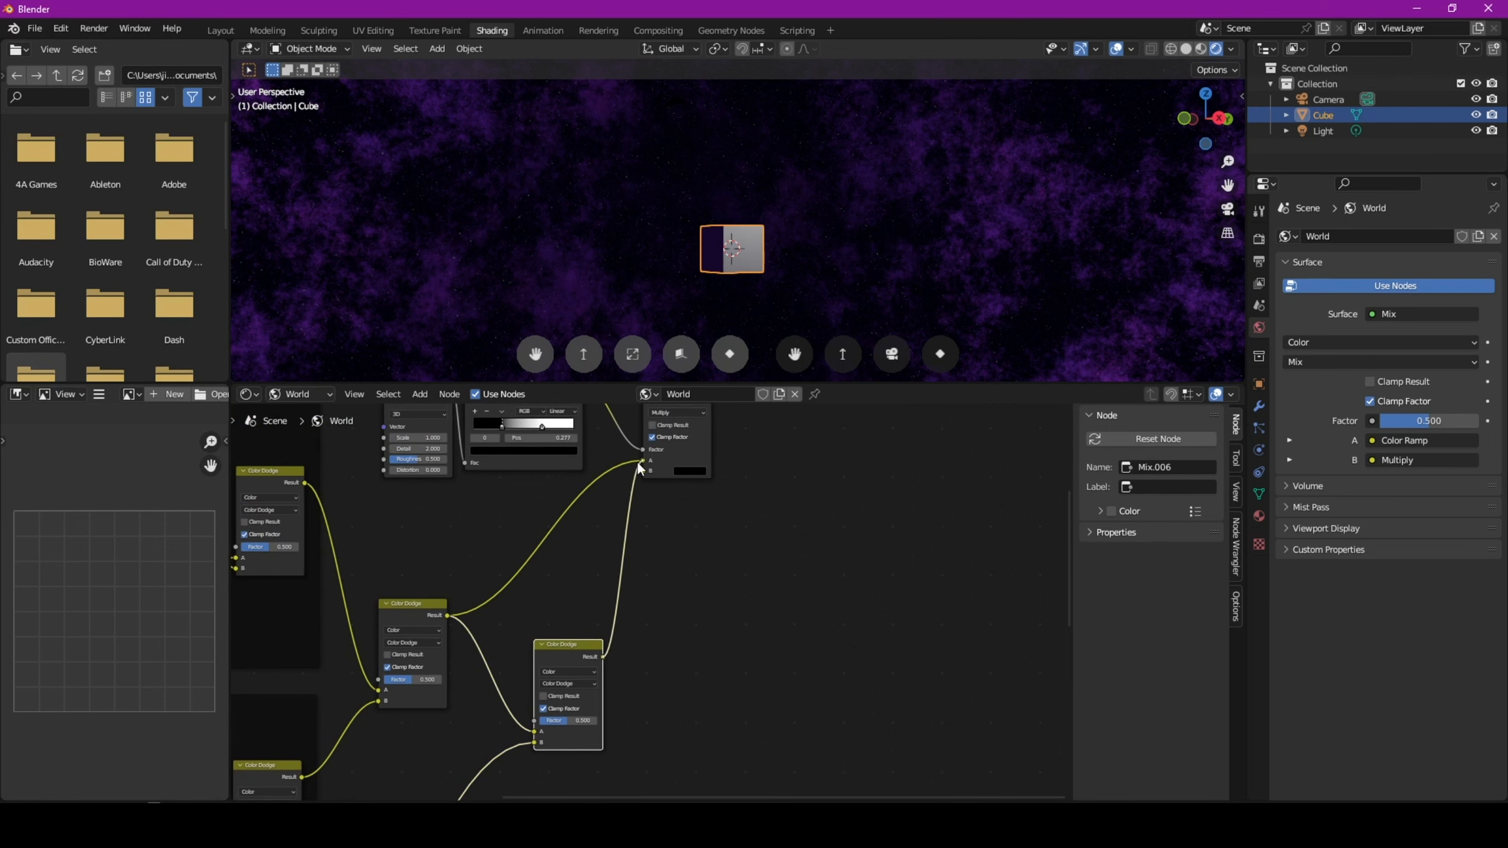
# - Change the red stop of the lower Color Ramp in the duplicated Cloud frame to orange
pyautogui.moveTo(670, 469); pyautogui.dragTo(648, 564, button='middle')
pyautogui.scroll(-3, 653, 558)
pyautogui.moveTo(721, 480); pyautogui.dragTo(829, 416, button='middle')
pyautogui.scroll(6, 510, 599)
pyautogui.moveTo(510, 599); pyautogui.dragTo(432, 594, button='middle')
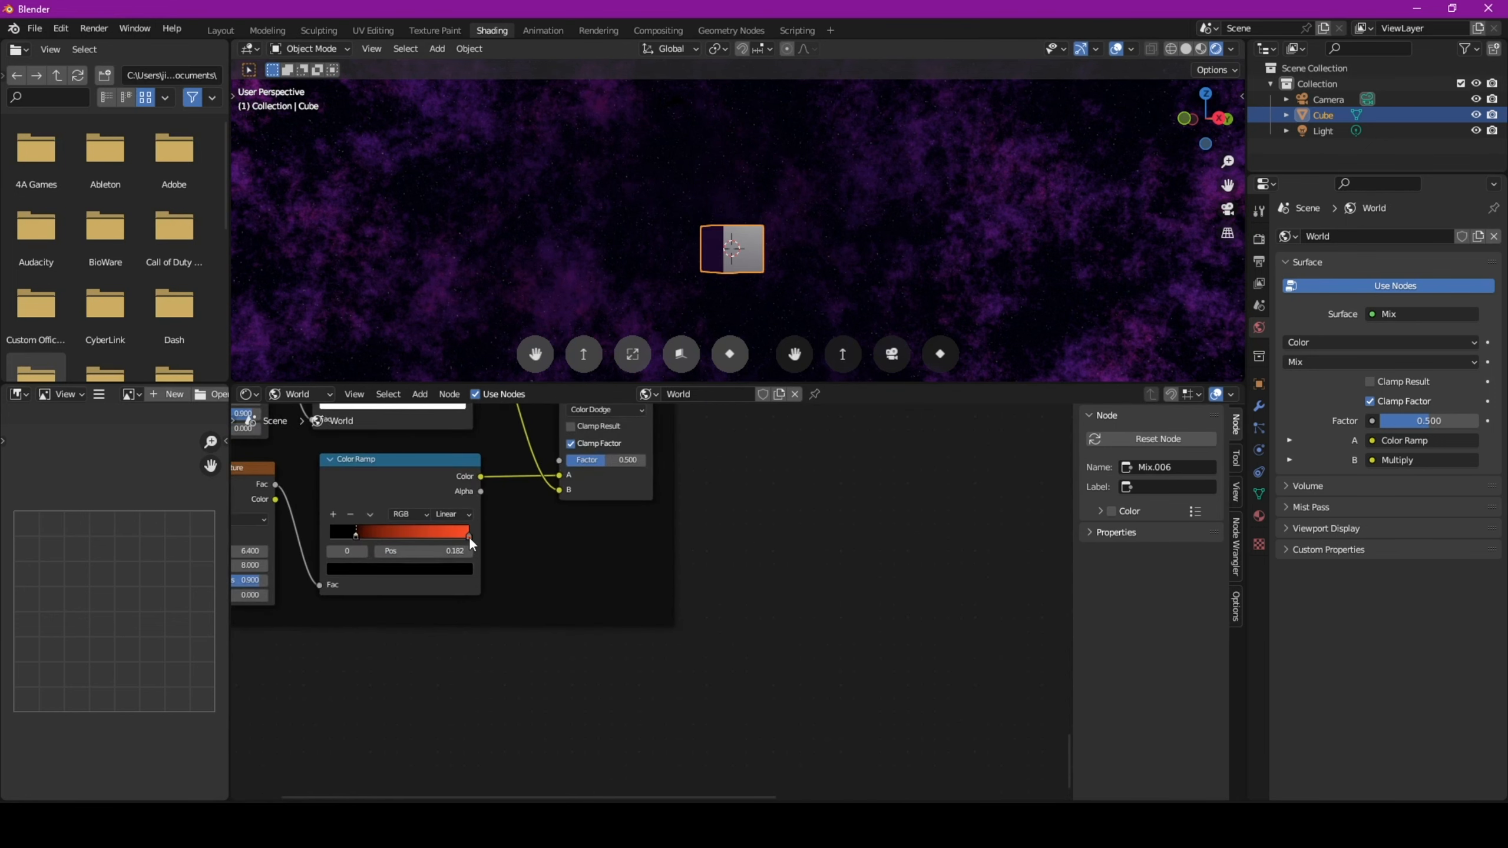
pyautogui.click(469, 537)
pyautogui.click(445, 567)
pyautogui.moveTo(393, 464); pyautogui.dragTo(361, 461)
# - Set the upper Noise Texture's Scale in the orange Cloud frame to 13.3
pyautogui.moveTo(412, 577); pyautogui.dragTo(632, 675, button='middle')
pyautogui.doubleClick(460, 486)
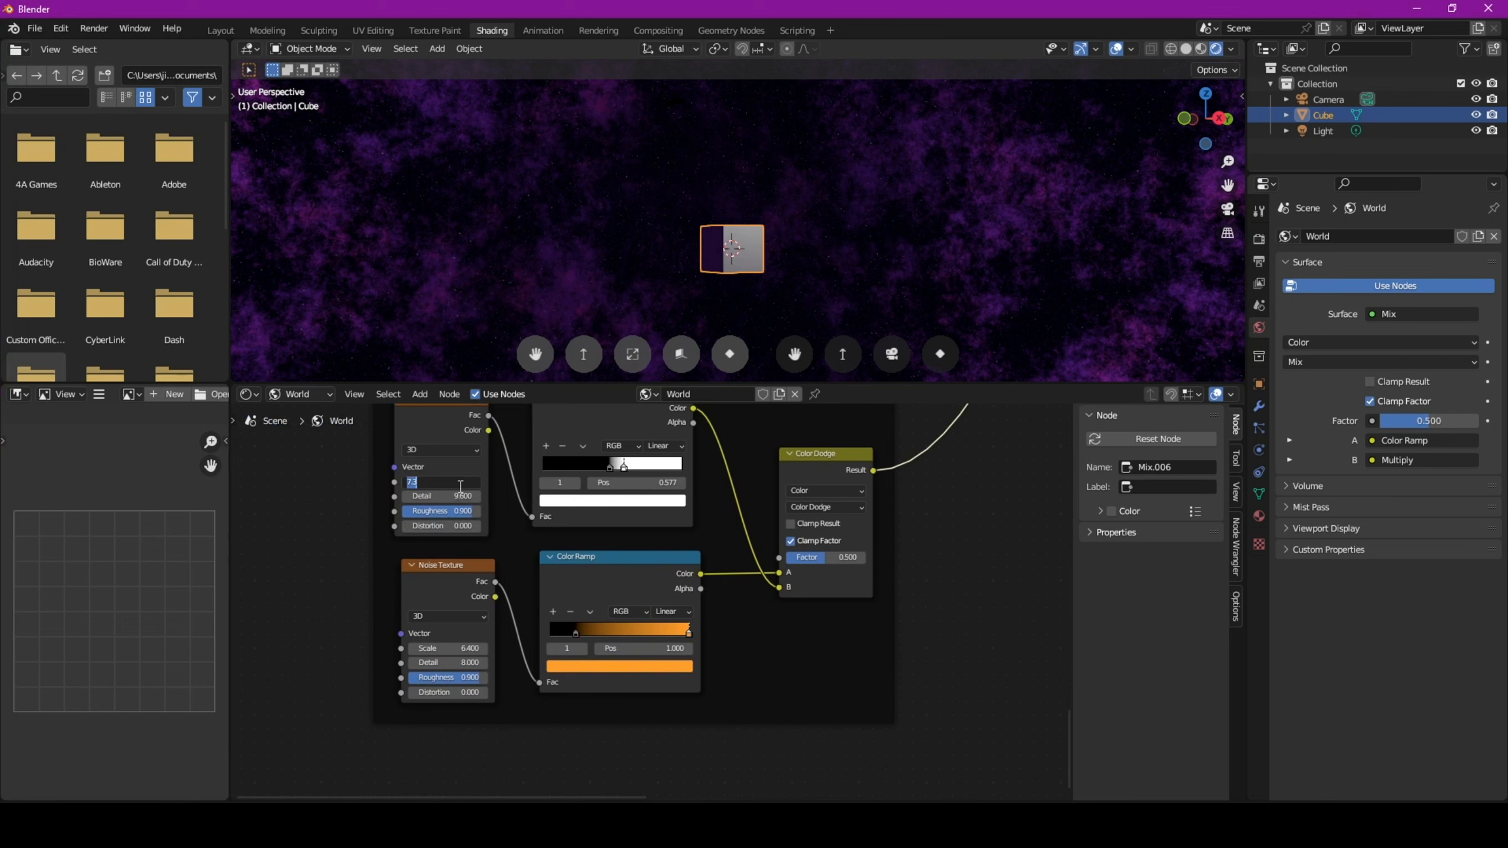
pyautogui.write('13.3')
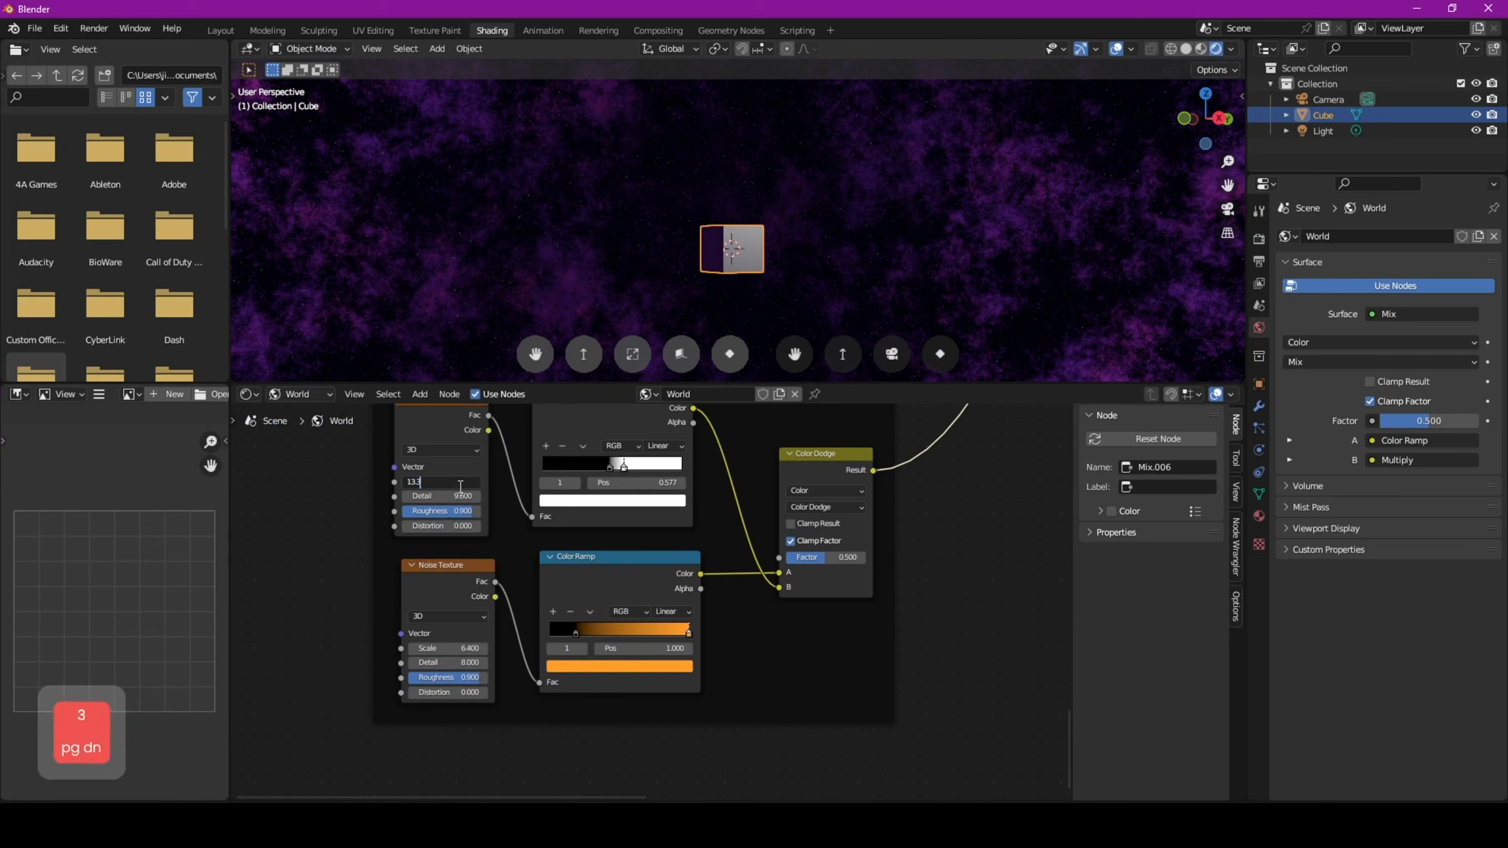
pyautogui.press('Return')
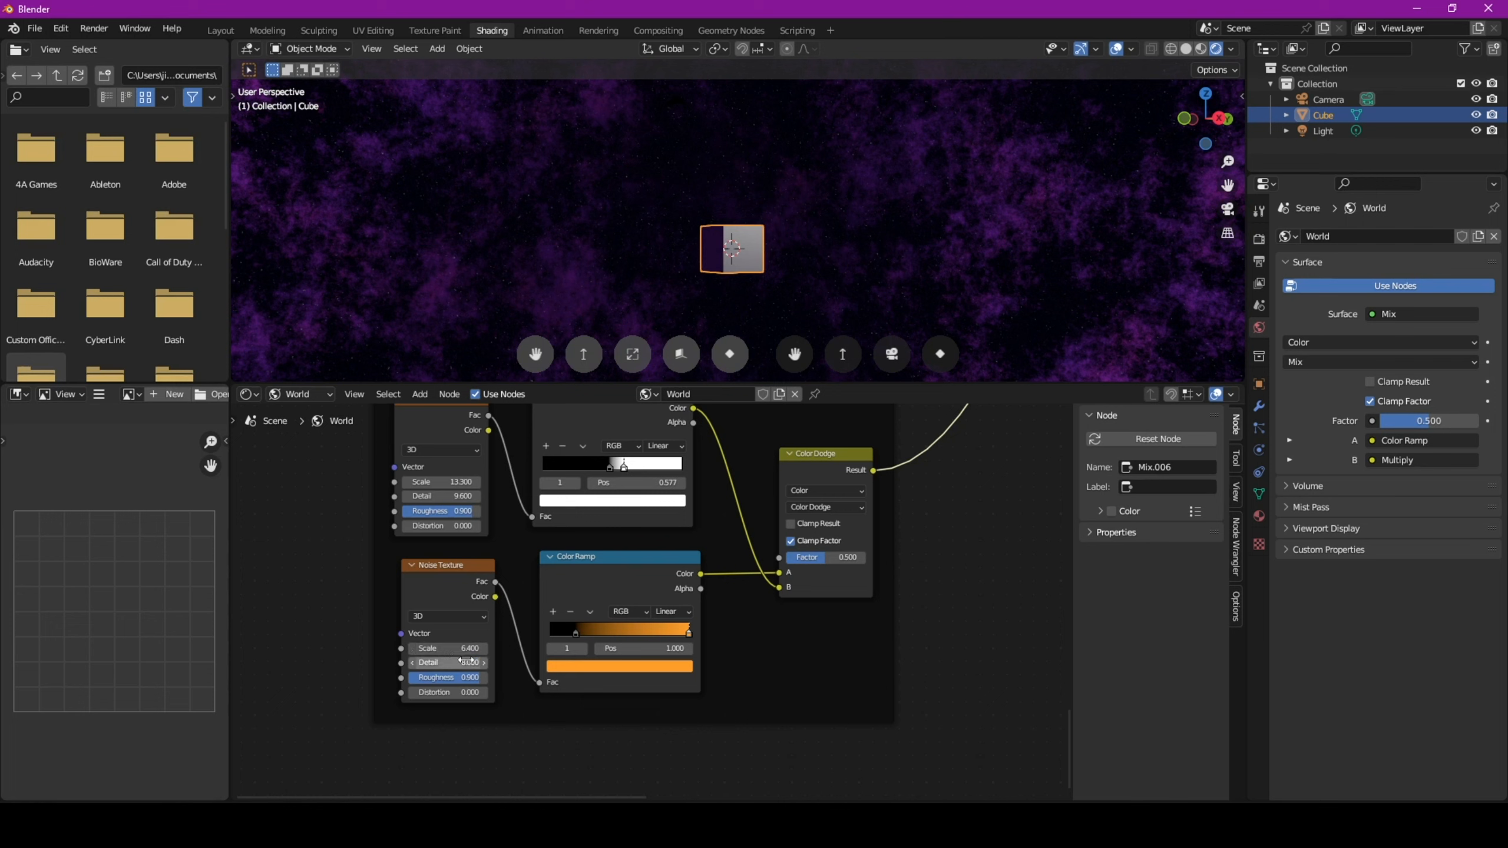
# - Set the lower Noise Texture in the orange Cloud frame to Scale 4.1, Detail 20 and Roughness 0.5
pyautogui.doubleClick(461, 647)
pyautogui.write('4.1')
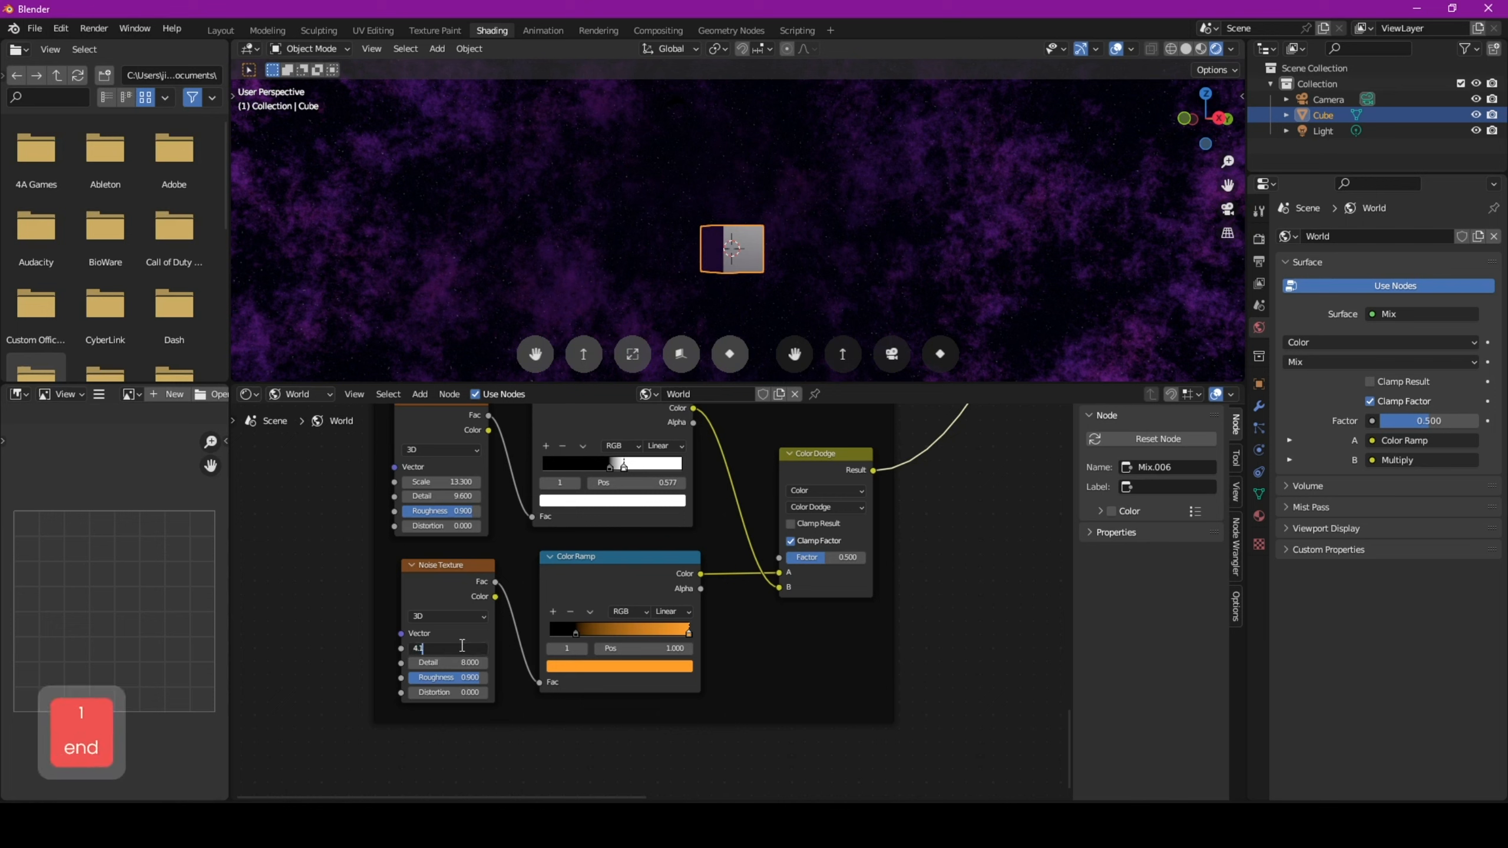
pyautogui.doubleClick(461, 659)
pyautogui.write('20')
pyautogui.press('Return')
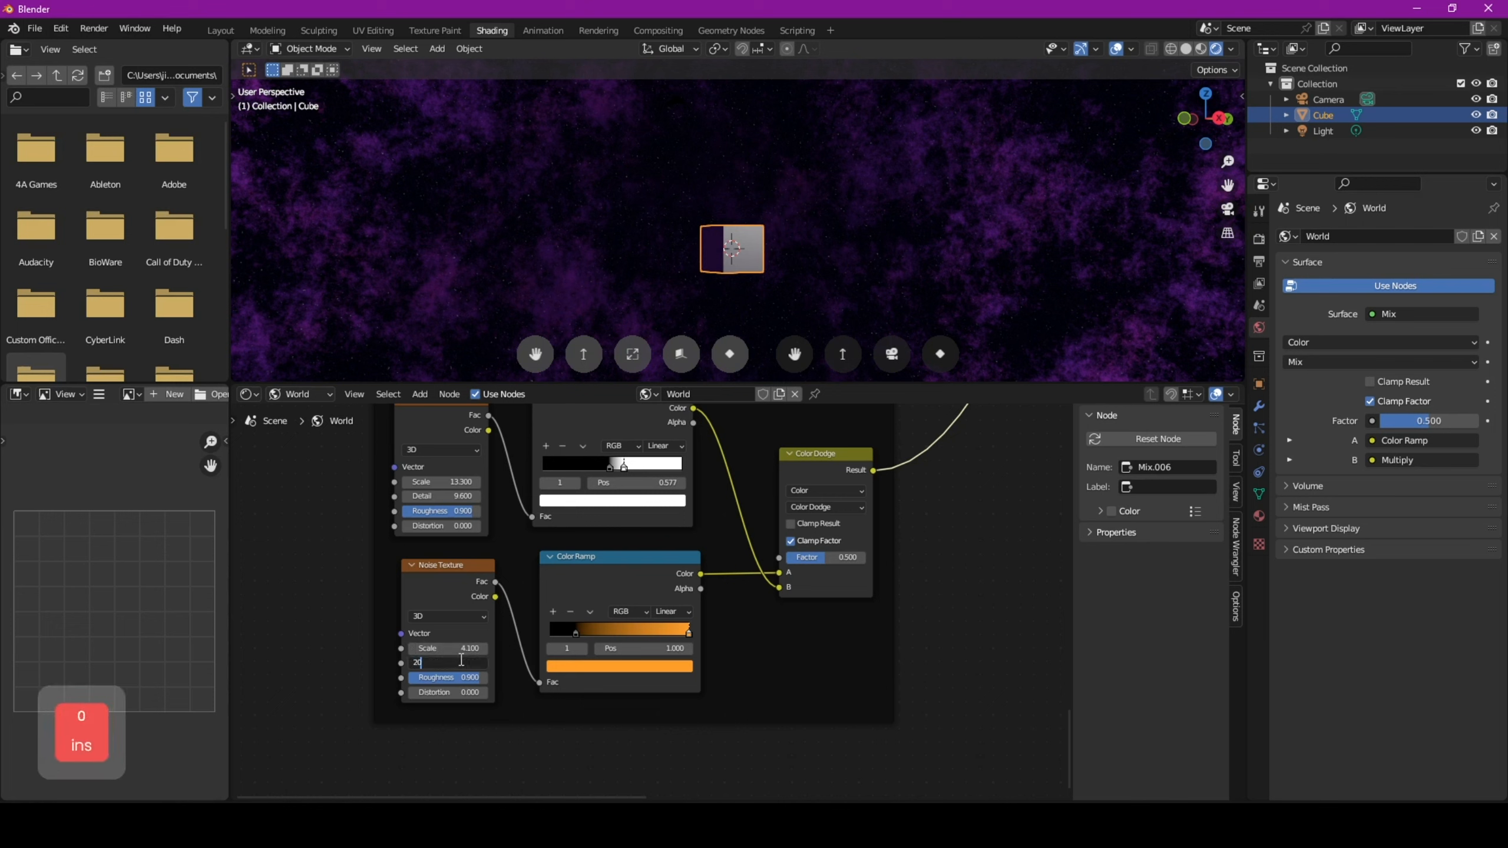
pyautogui.doubleClick(464, 677)
pyautogui.write('0.5')
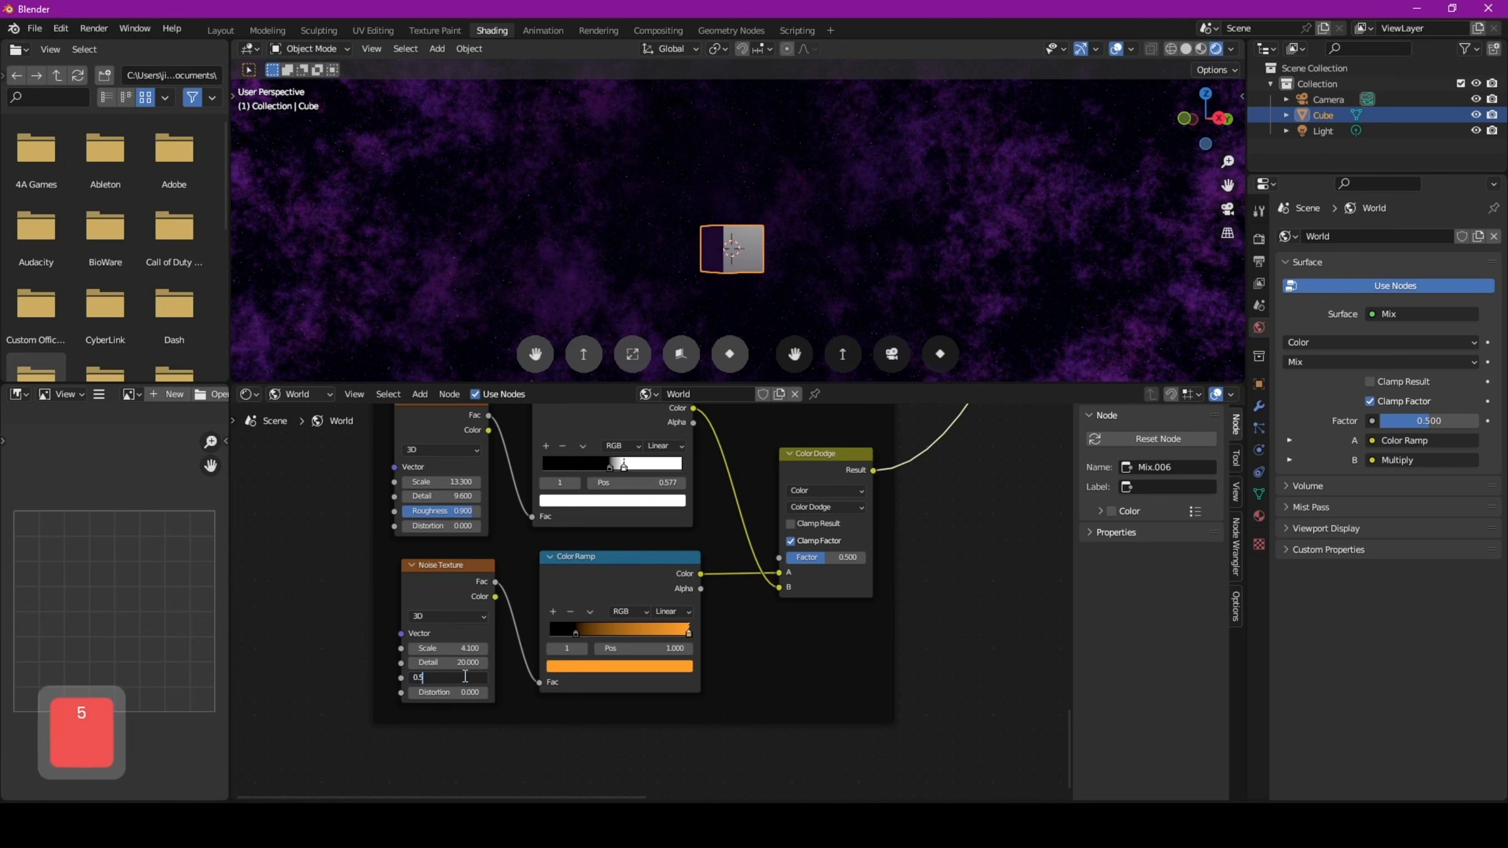
pyautogui.press('Return')
# - Lower the Roughness of the orange-red cloud's lower Noise Texture, and set that of the purple cloud's lower one to 0.5
pyautogui.moveTo(486, 523); pyautogui.dragTo(466, 781, button='middle')
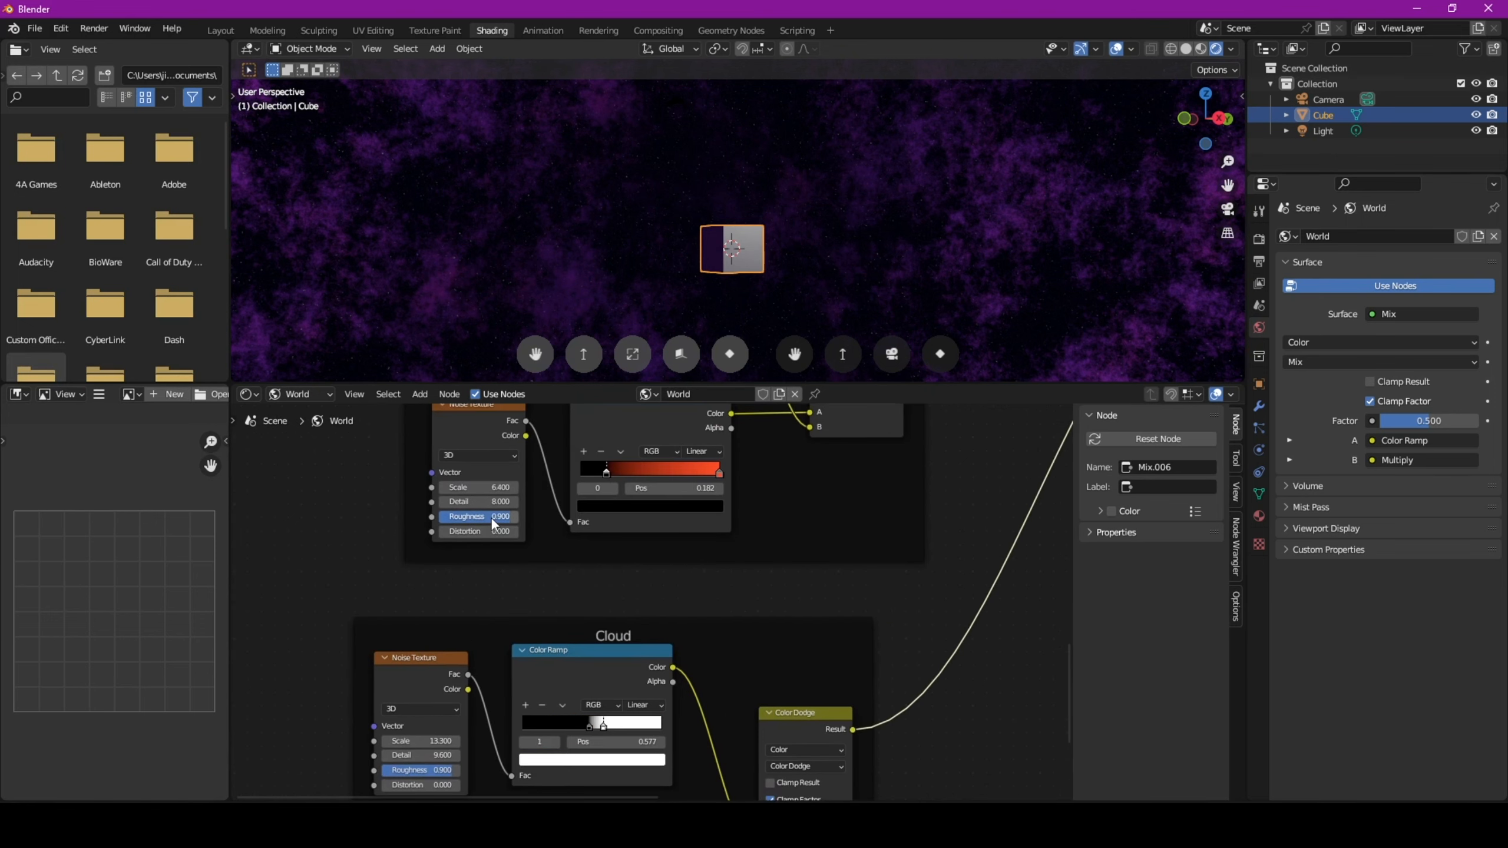
pyautogui.click(492, 518)
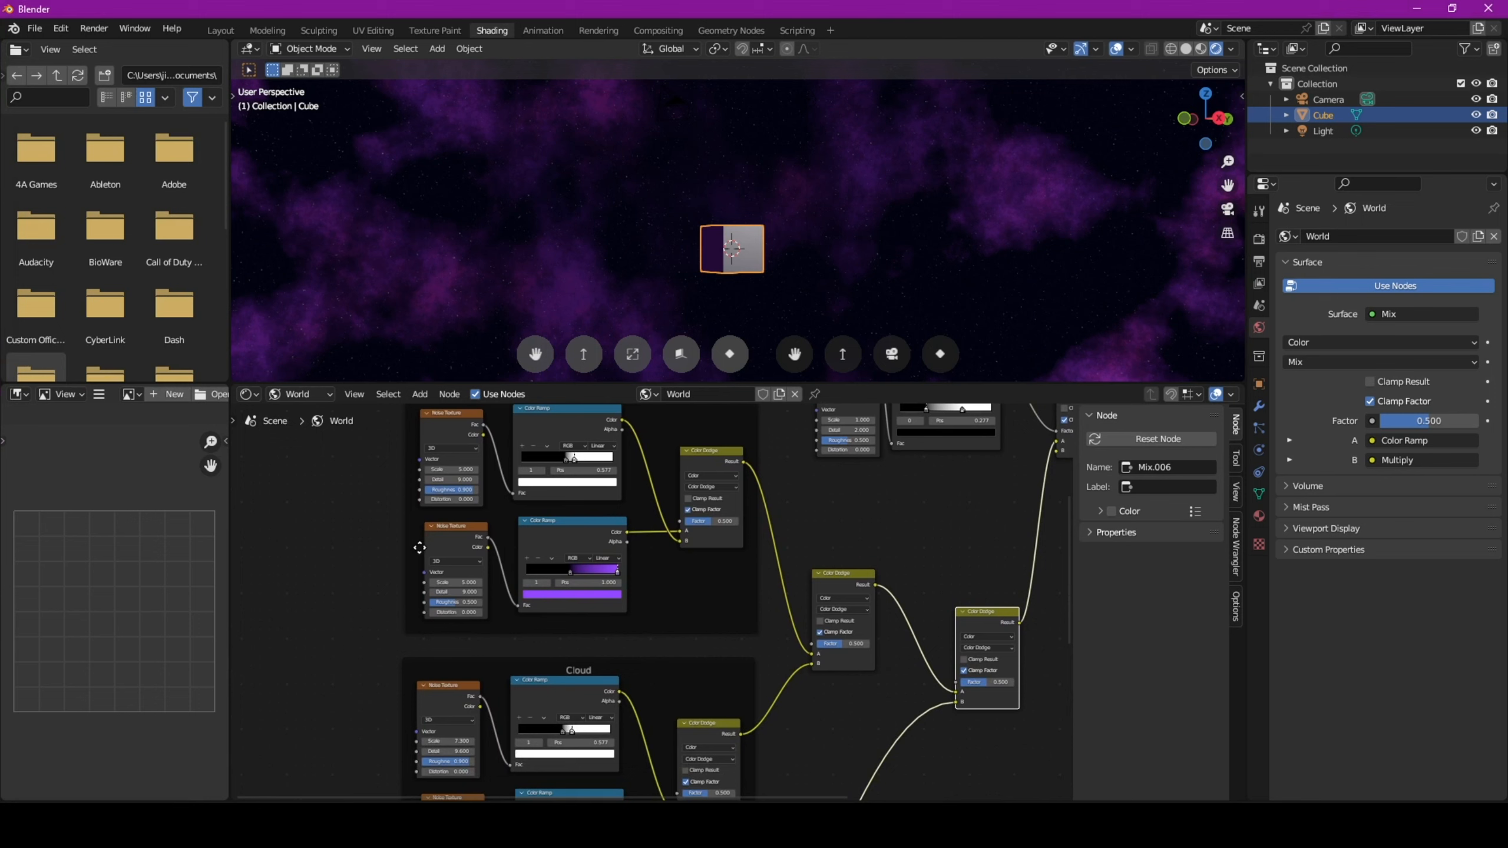
# - Set the lower Noise Texture in the purple Cloud frame to Scale 3.3 and Detail 8
pyautogui.scroll(2, 382, 588)
pyautogui.click(439, 605)
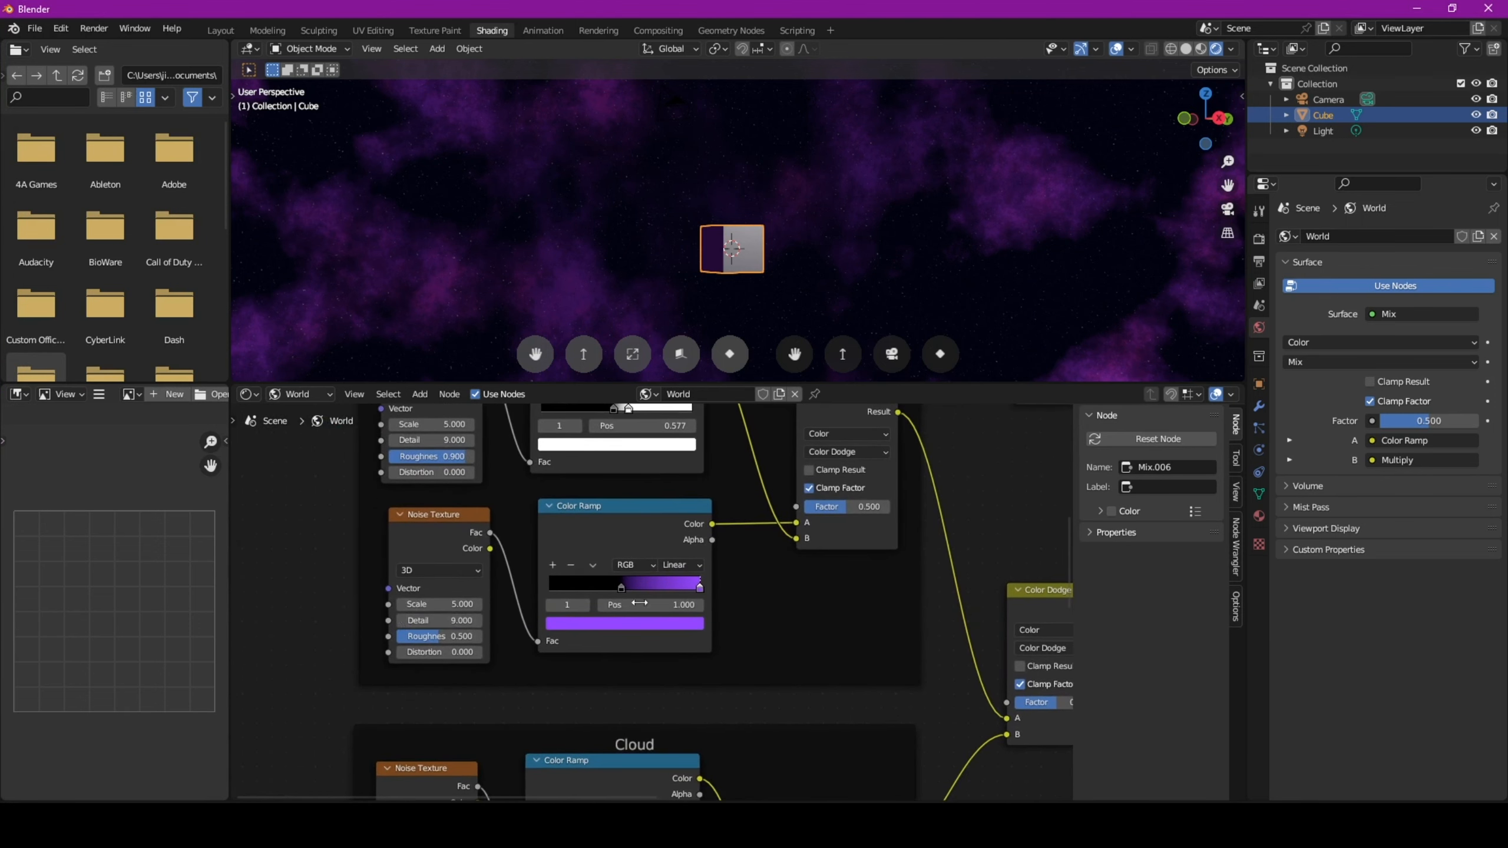
pyautogui.write('3.3')
pyautogui.press('Tab')
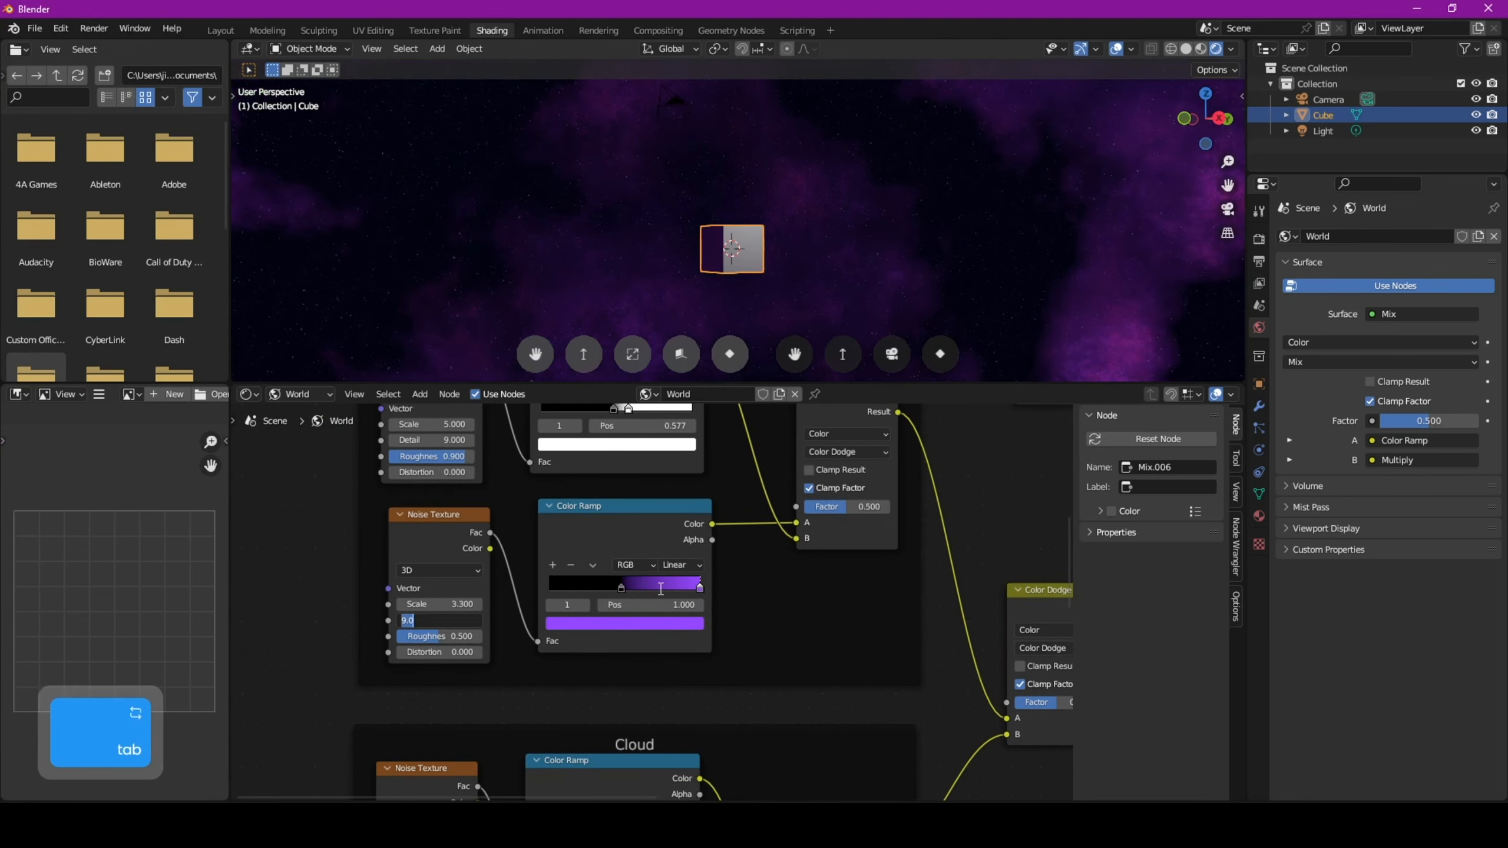
pyautogui.write('8')
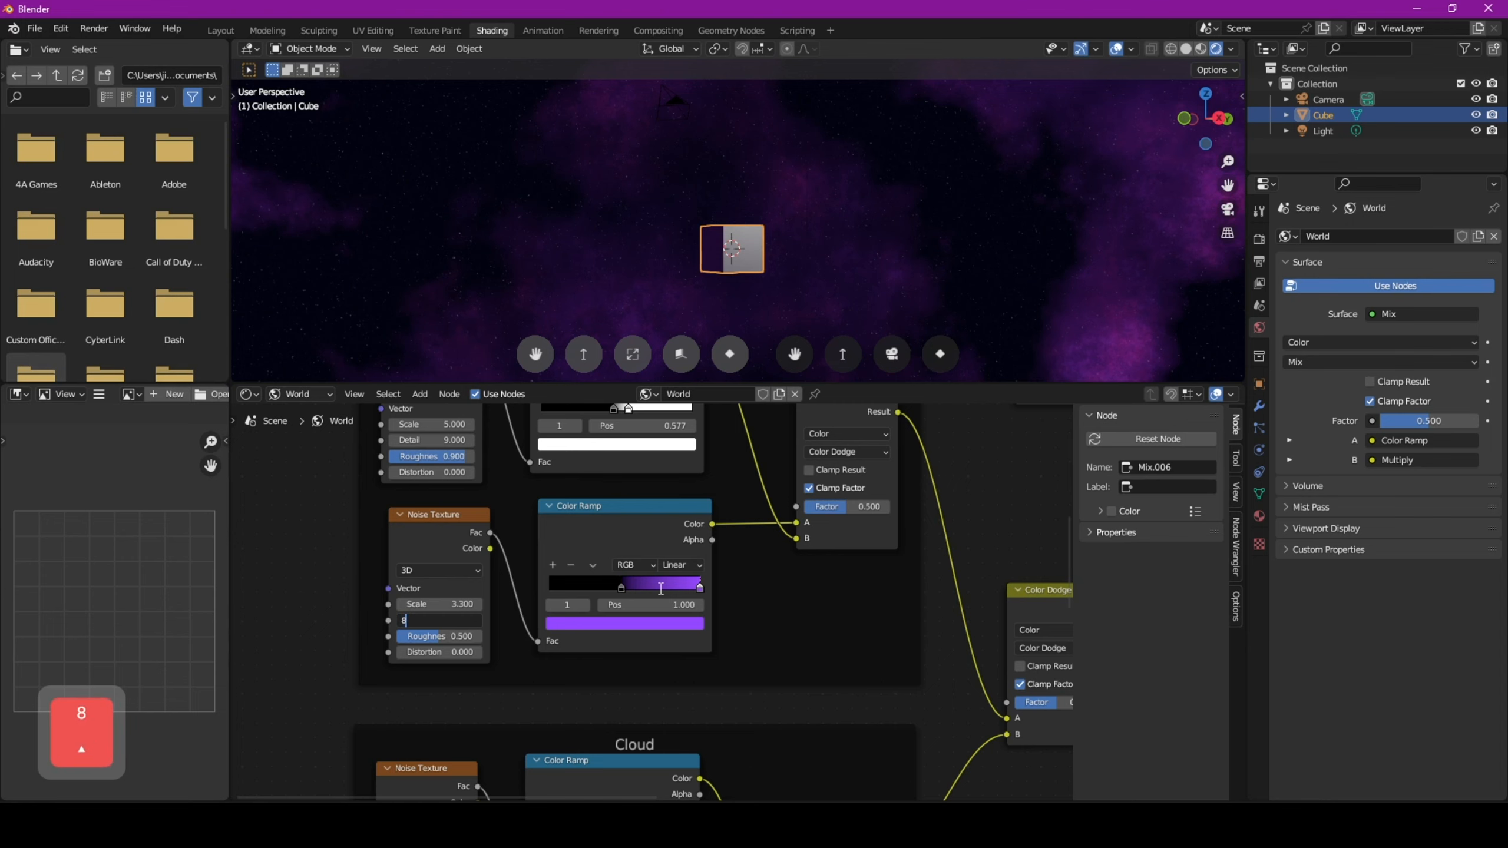
pyautogui.press('Return')
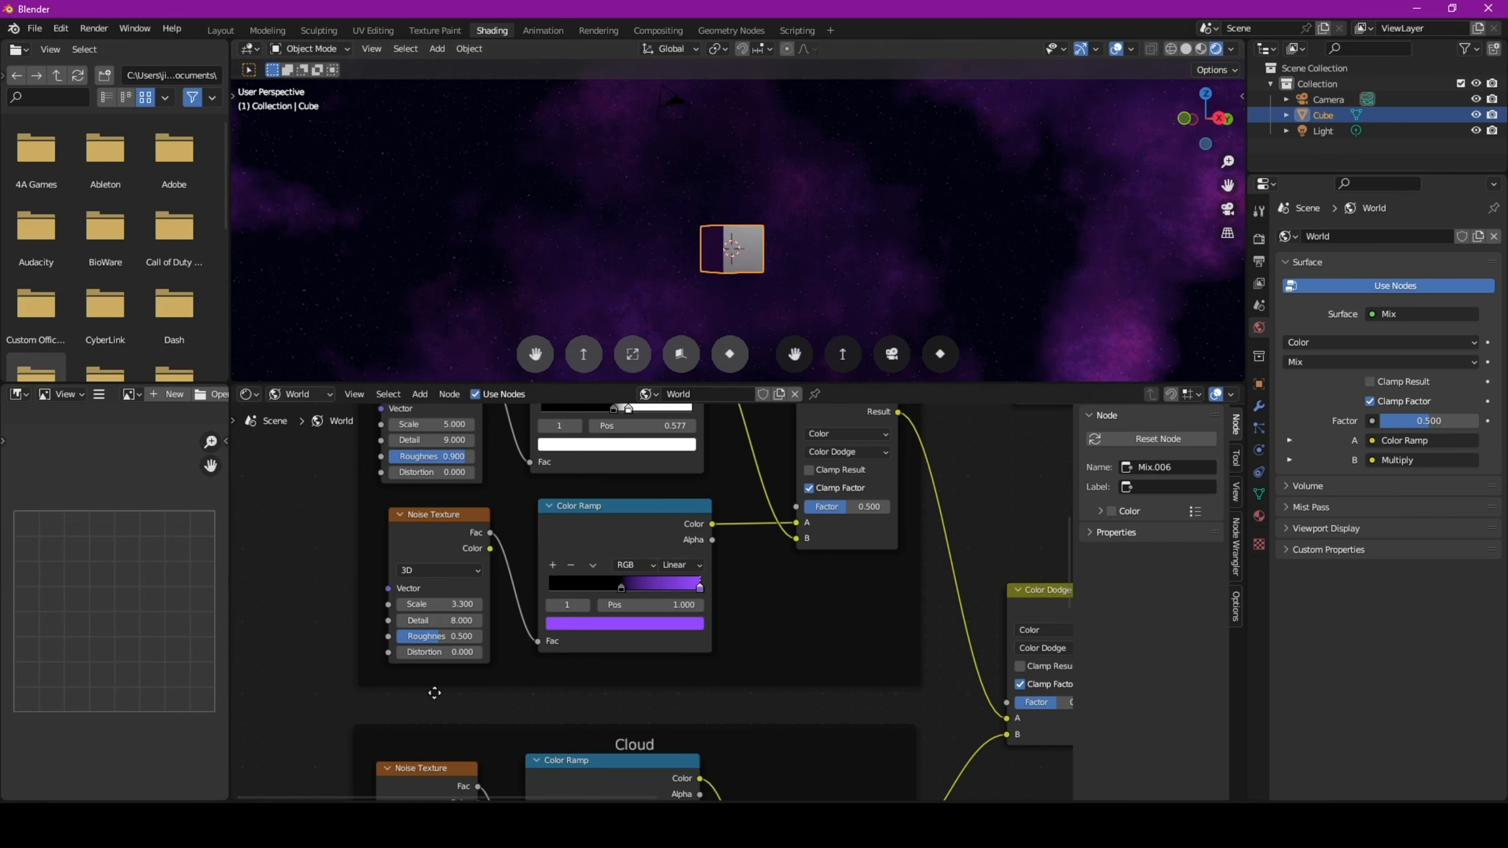
# - Move the World Output aside and insert the unused Background node between the final Mix node and the World Output
pyautogui.press('Home')
pyautogui.click(676, 454)
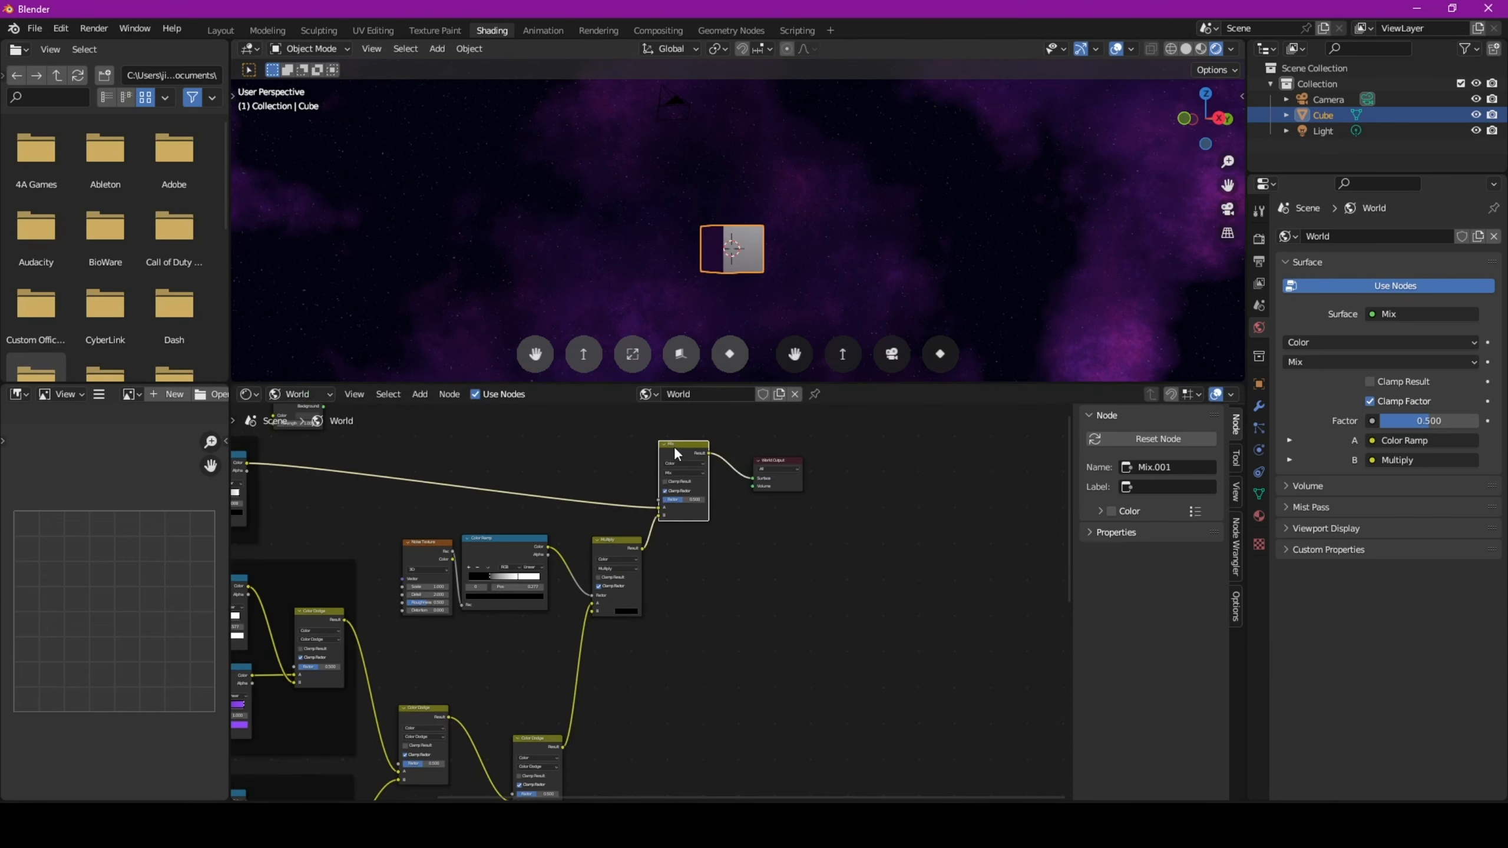
pyautogui.scroll(-3, 603, 597)
pyautogui.moveTo(603, 596); pyautogui.dragTo(546, 615, button='middle')
pyautogui.scroll(-3, 739, 502)
pyautogui.scroll(2, 555, 608)
pyautogui.moveTo(738, 527); pyautogui.dragTo(792, 520)
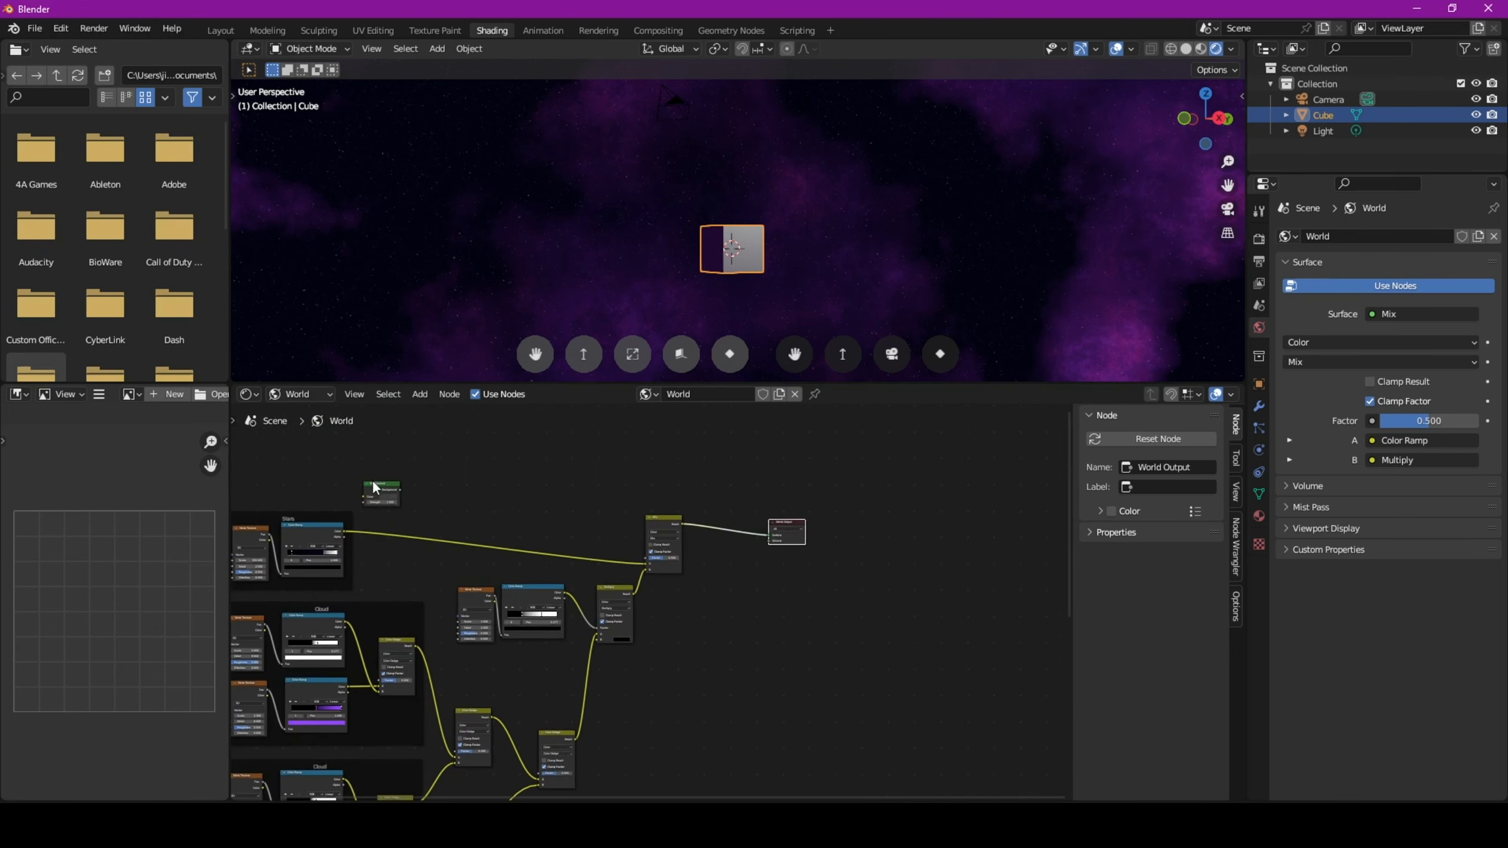
pyautogui.scroll(3, 380, 493)
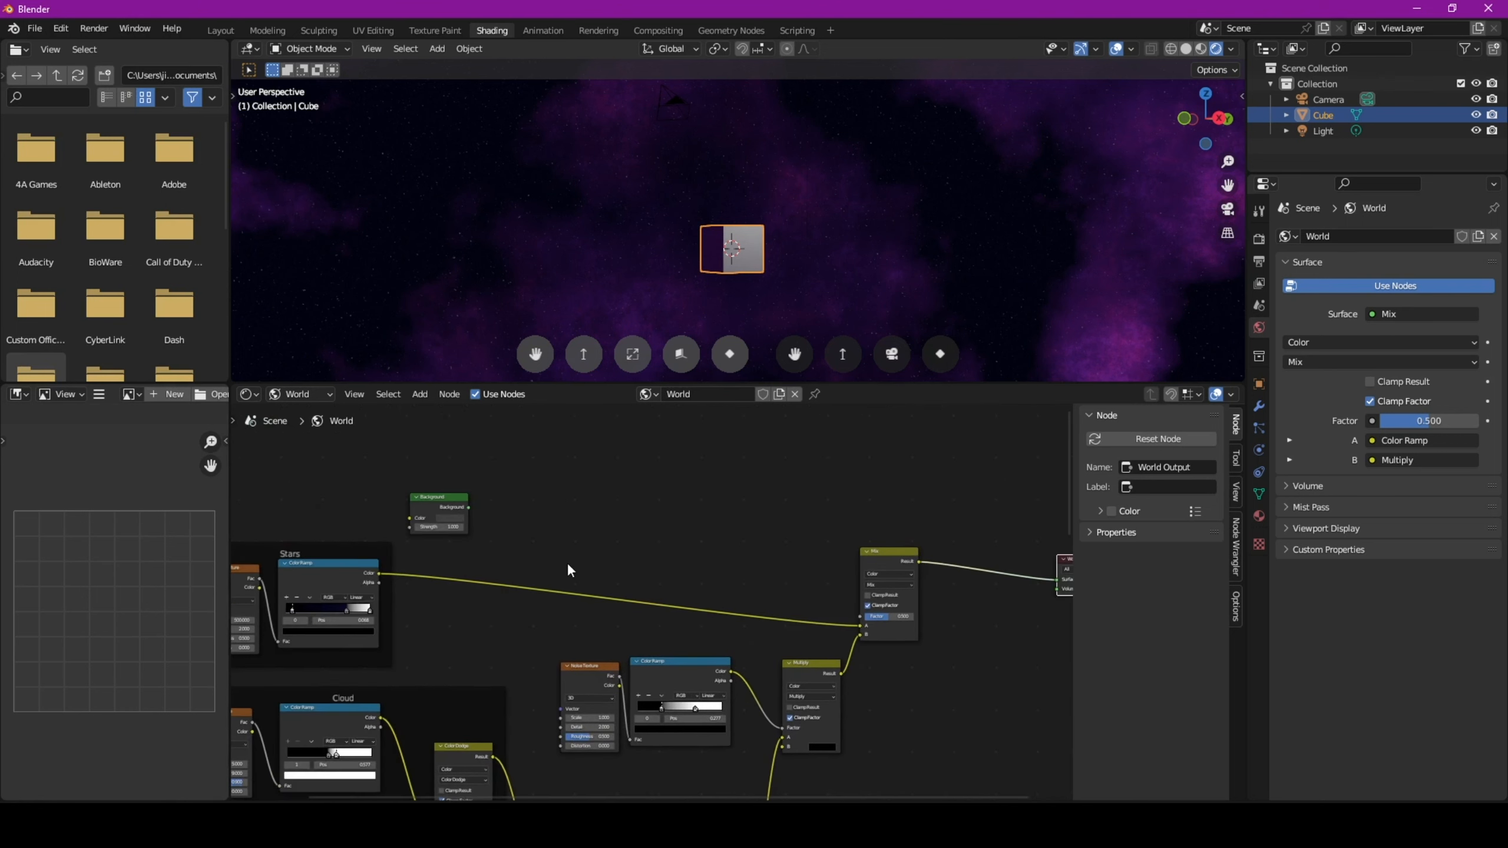
pyautogui.moveTo(438, 496); pyautogui.dragTo(991, 548)
pyautogui.moveTo(840, 504); pyautogui.dragTo(702, 502, button='middle')
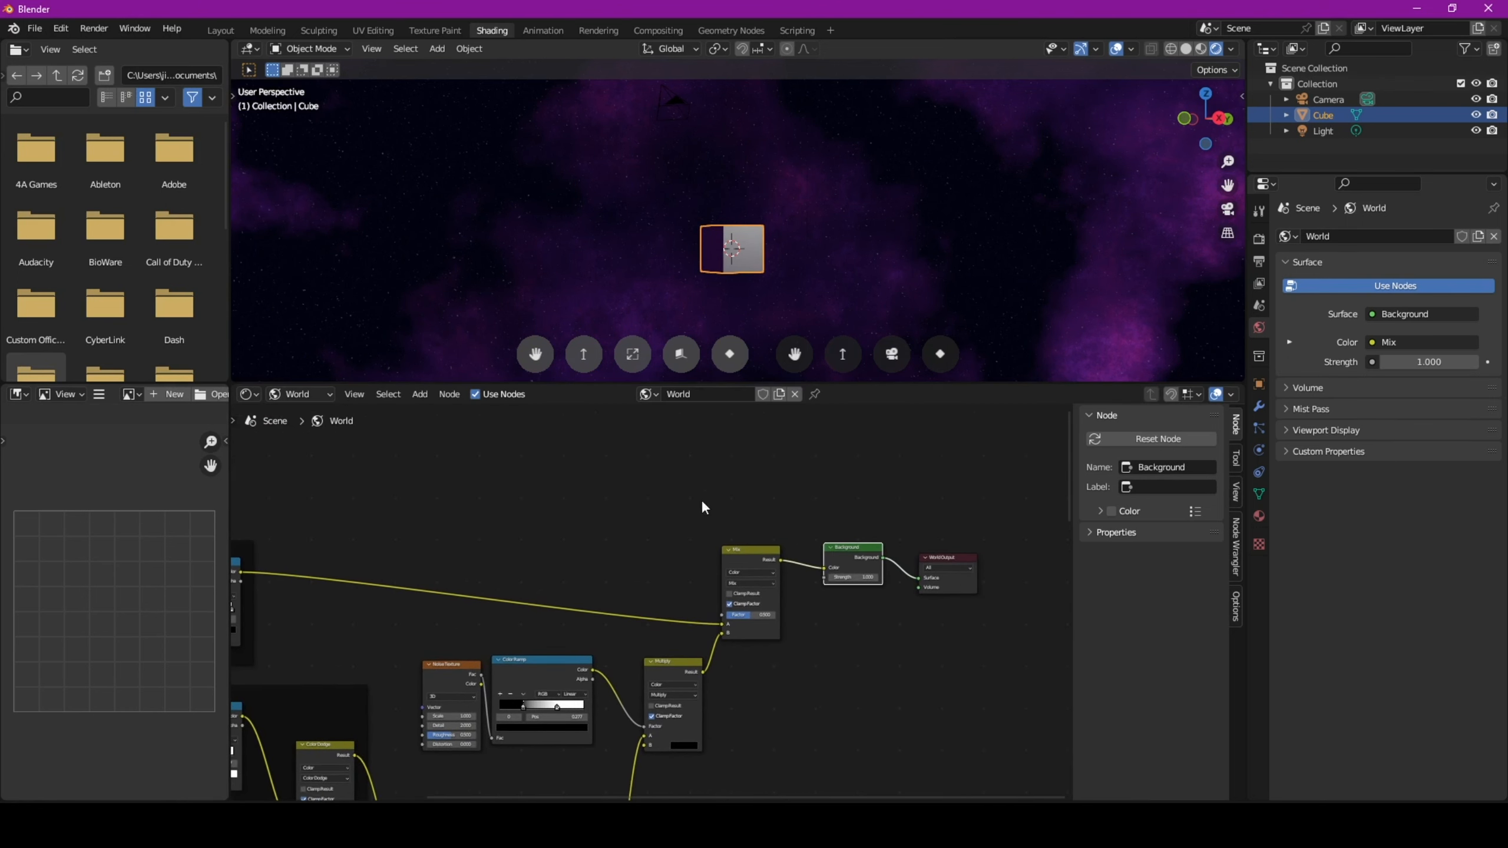
# - Try a Strength of 0.6 on the Background node and undo the strength changes
pyautogui.doubleClick(848, 576)
pyautogui.write('0.6')
pyautogui.press('Return')
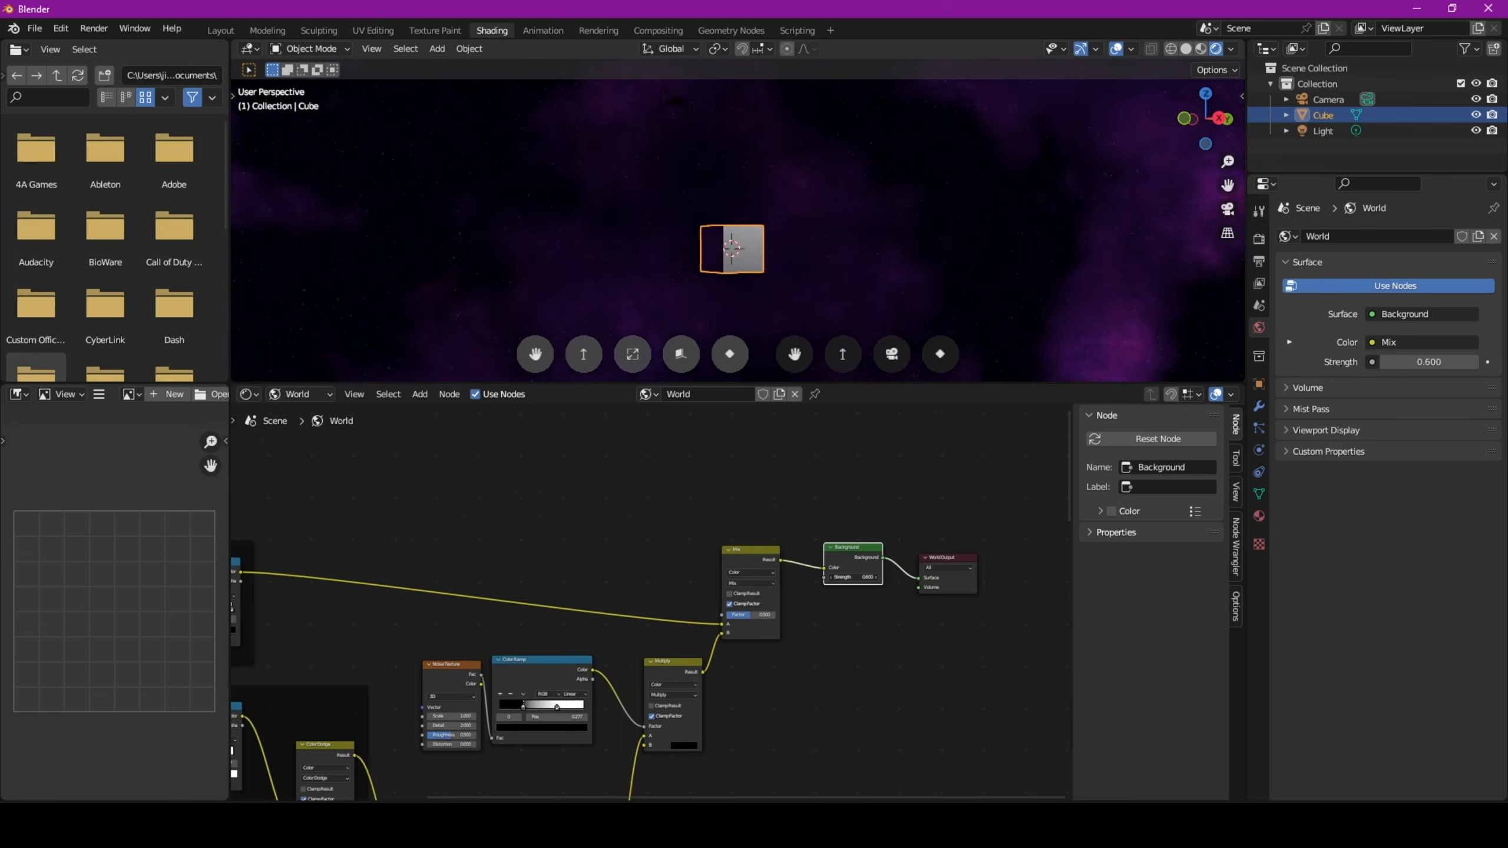
pyautogui.moveTo(848, 576); pyautogui.dragTo(866, 577)
pyautogui.hotkey('ctrl', 'z')
# - Reposition the dark blue stop and shift the black stop slightly inward on the Stars Color Ramp
pyautogui.moveTo(488, 562); pyautogui.dragTo(858, 520, button='middle')
pyautogui.scroll(5, 600, 603)
pyautogui.moveTo(568, 552)
pyautogui.mouseDown()
pyautogui.moveTo(532, 550)
pyautogui.moveTo(549, 549)
pyautogui.mouseUp()
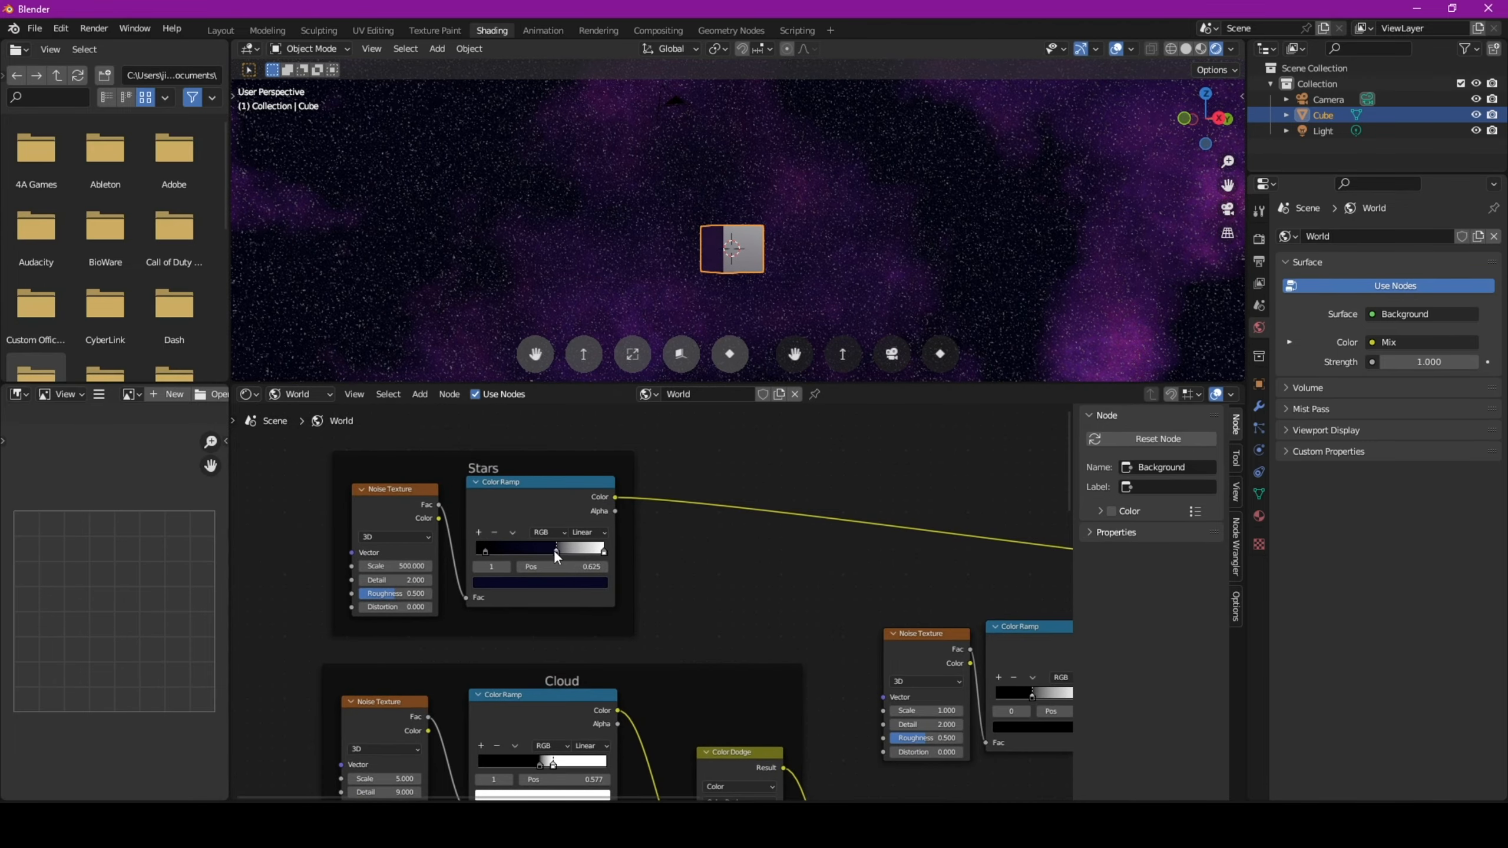
pyautogui.moveTo(485, 552); pyautogui.dragTo(492, 551)
# - Check the dark blue stop's colour on the Stars Color Ramp and darken the white end stop to grey
pyautogui.click(557, 551)
pyautogui.click(561, 582)
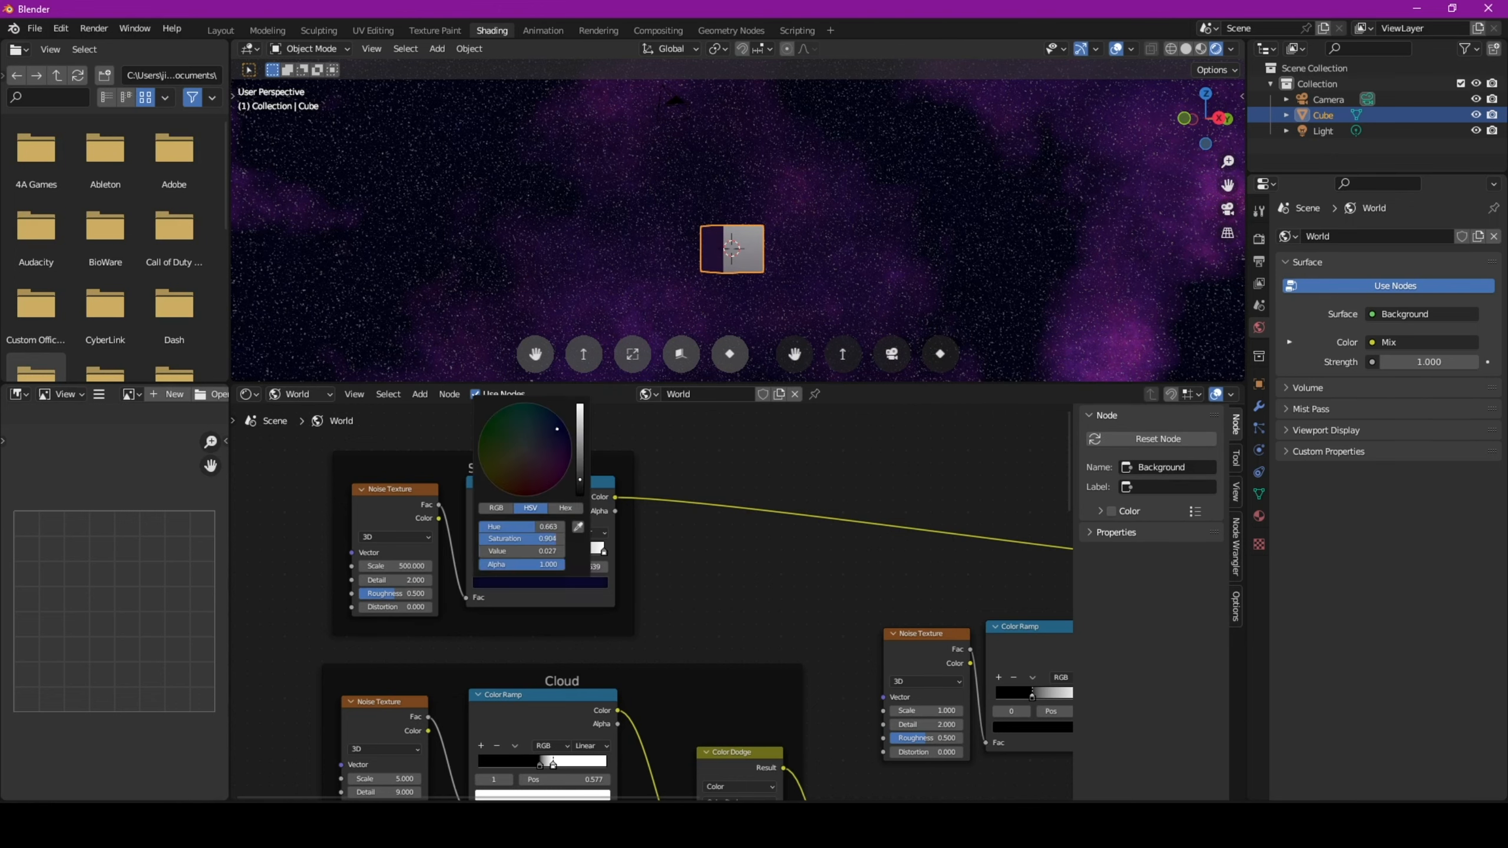
pyautogui.click(603, 551)
pyautogui.click(593, 585)
pyautogui.click(580, 445)
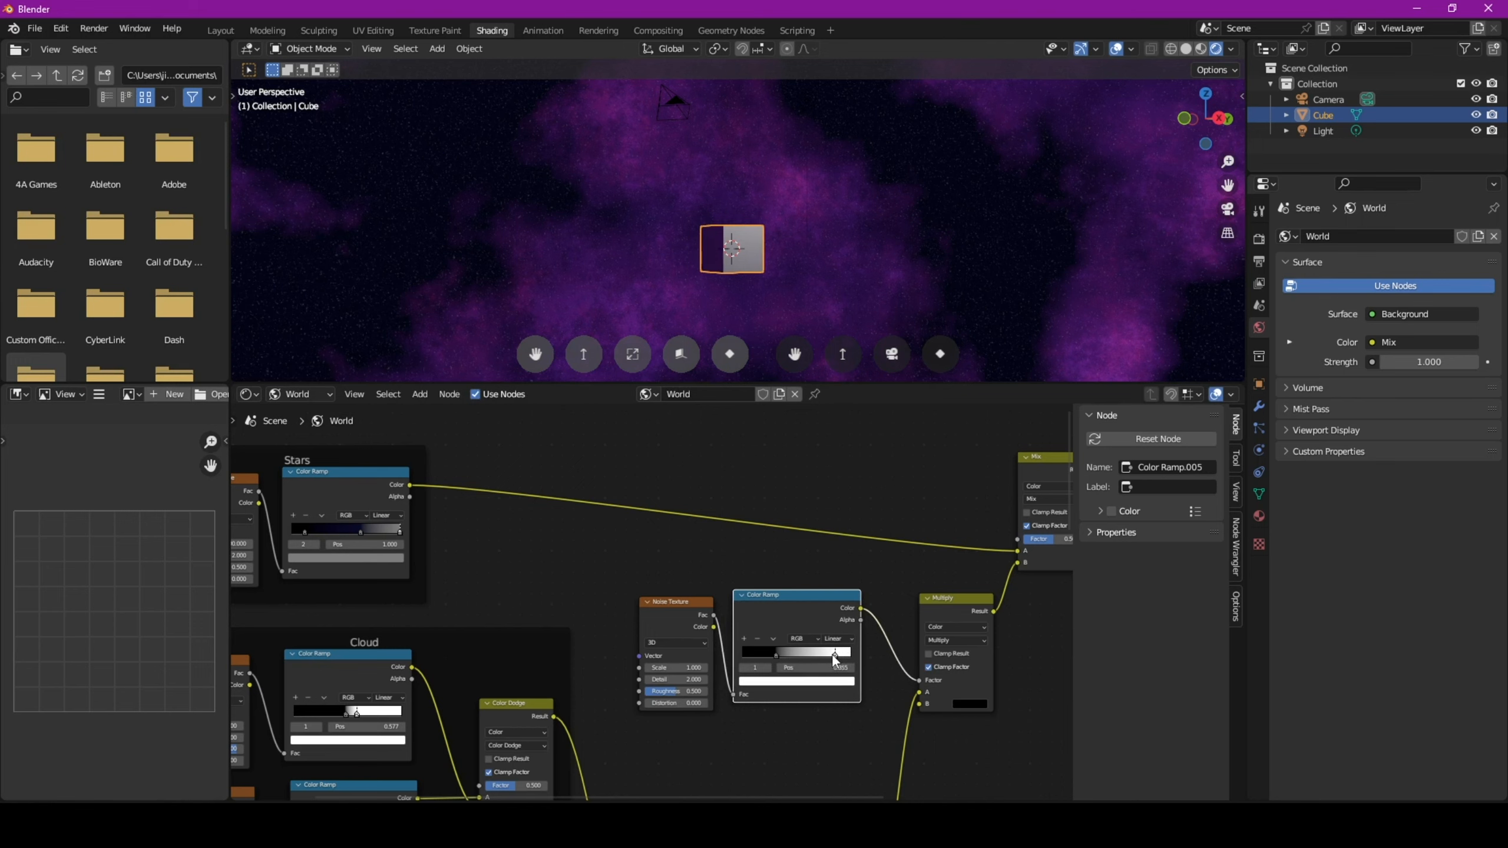
# - Move the mask Color Ramp's white stop to about 0.67 and set the last cloud-combining Color Dodge node to Multiply
pyautogui.moveTo(833, 655); pyautogui.dragTo(812, 654)
pyautogui.moveTo(828, 719)
pyautogui.mouseDown(button='middle')
pyautogui.moveTo(797, 700)
pyautogui.moveTo(785, 644)
pyautogui.moveTo(713, 572)
pyautogui.moveTo(641, 644)
pyautogui.moveTo(648, 624)
pyautogui.moveTo(764, 579)
pyautogui.moveTo(632, 606)
pyautogui.moveTo(690, 522)
pyautogui.mouseUp(button='middle')
pyautogui.click(570, 683)
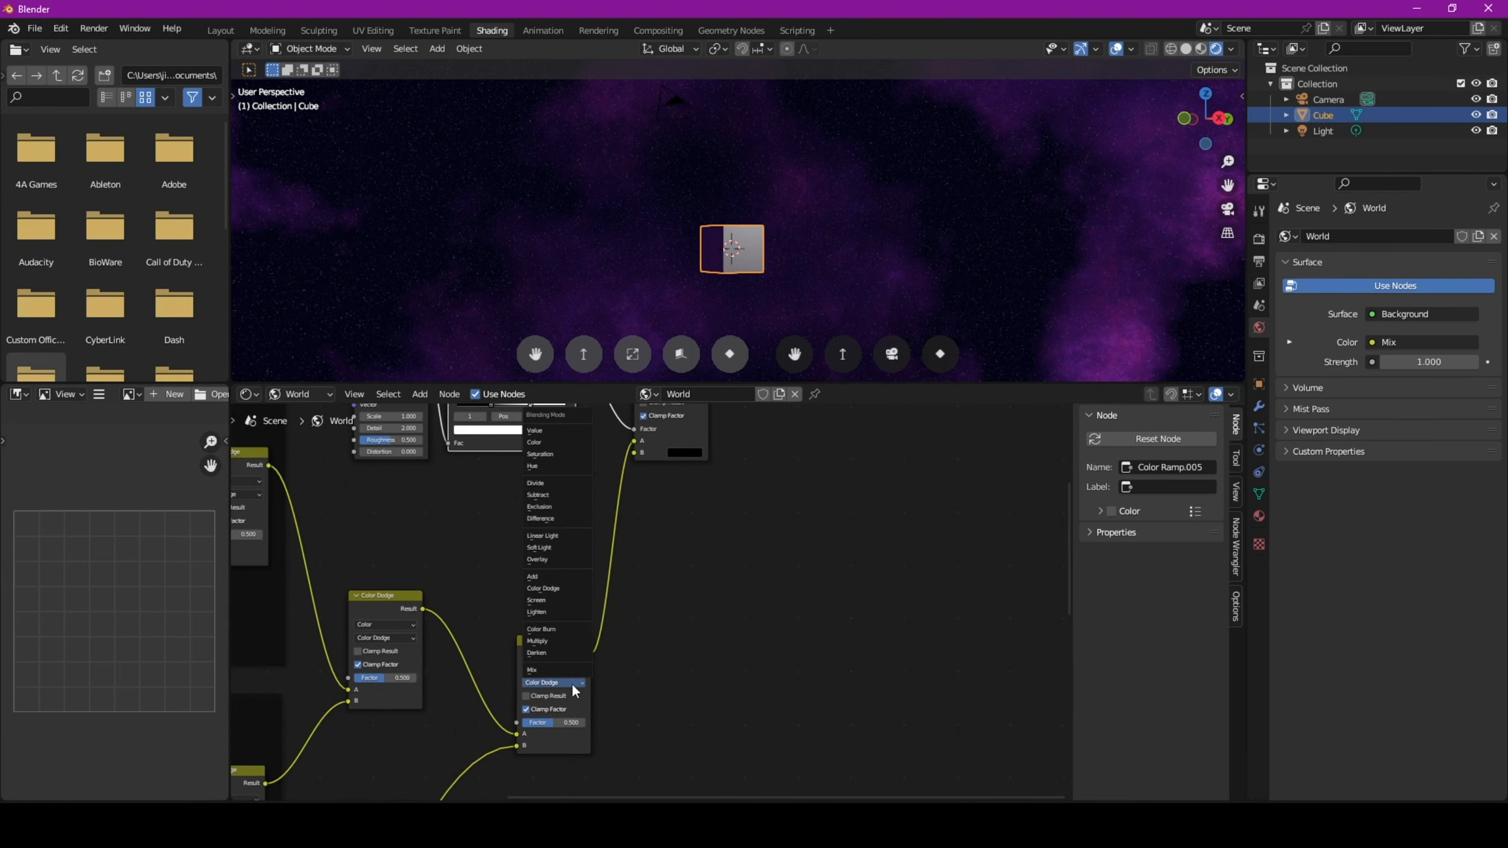
pyautogui.click(563, 642)
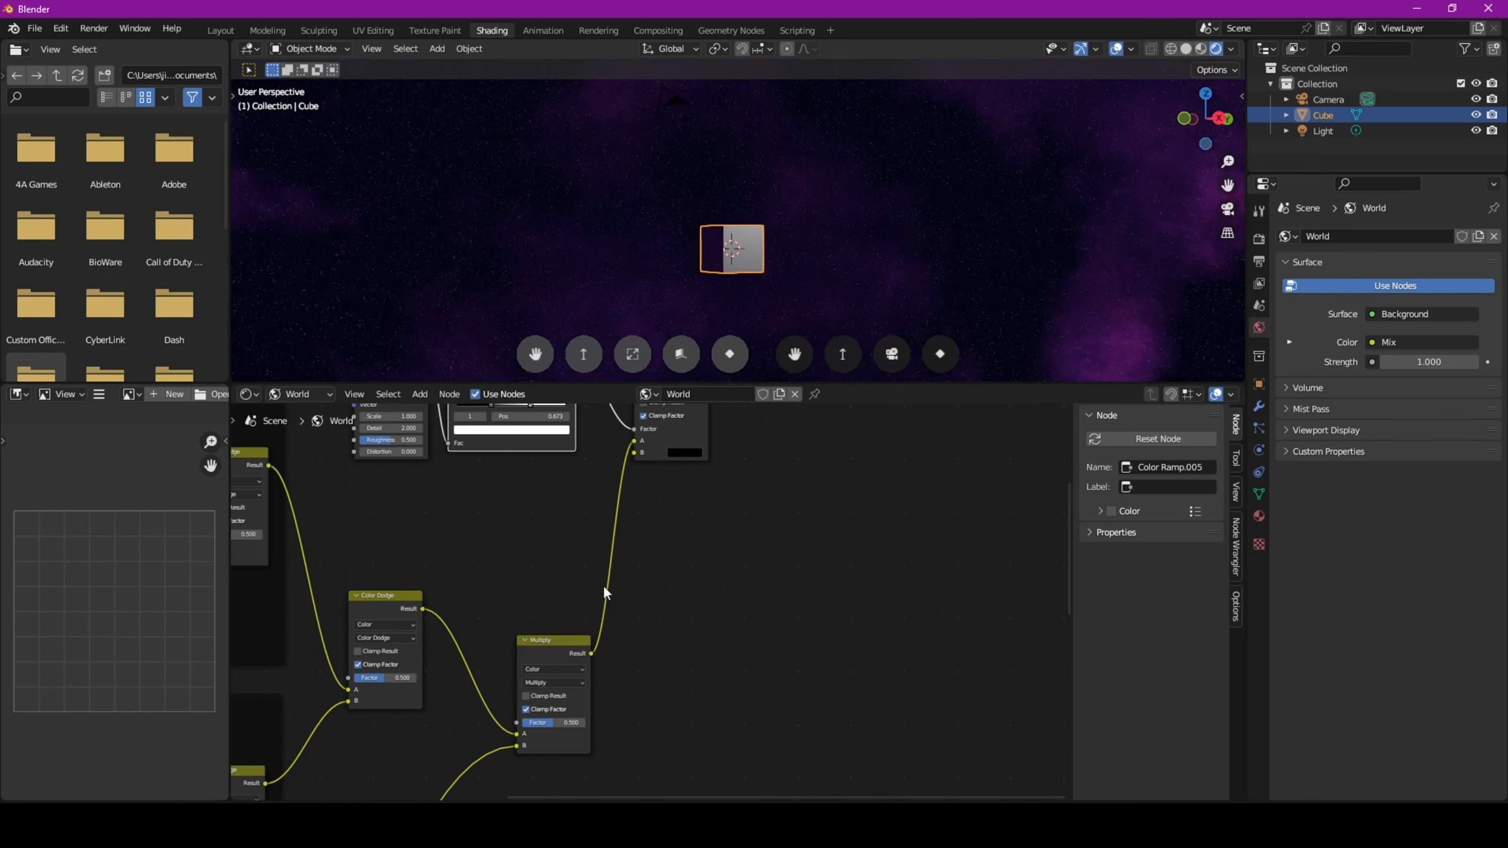
# - Lower the Factor of the Mix node that combines the stars and clouds to about 0.34
pyautogui.moveTo(603, 584); pyautogui.dragTo(531, 796, button='middle')
pyautogui.moveTo(681, 520); pyautogui.dragTo(679, 520)
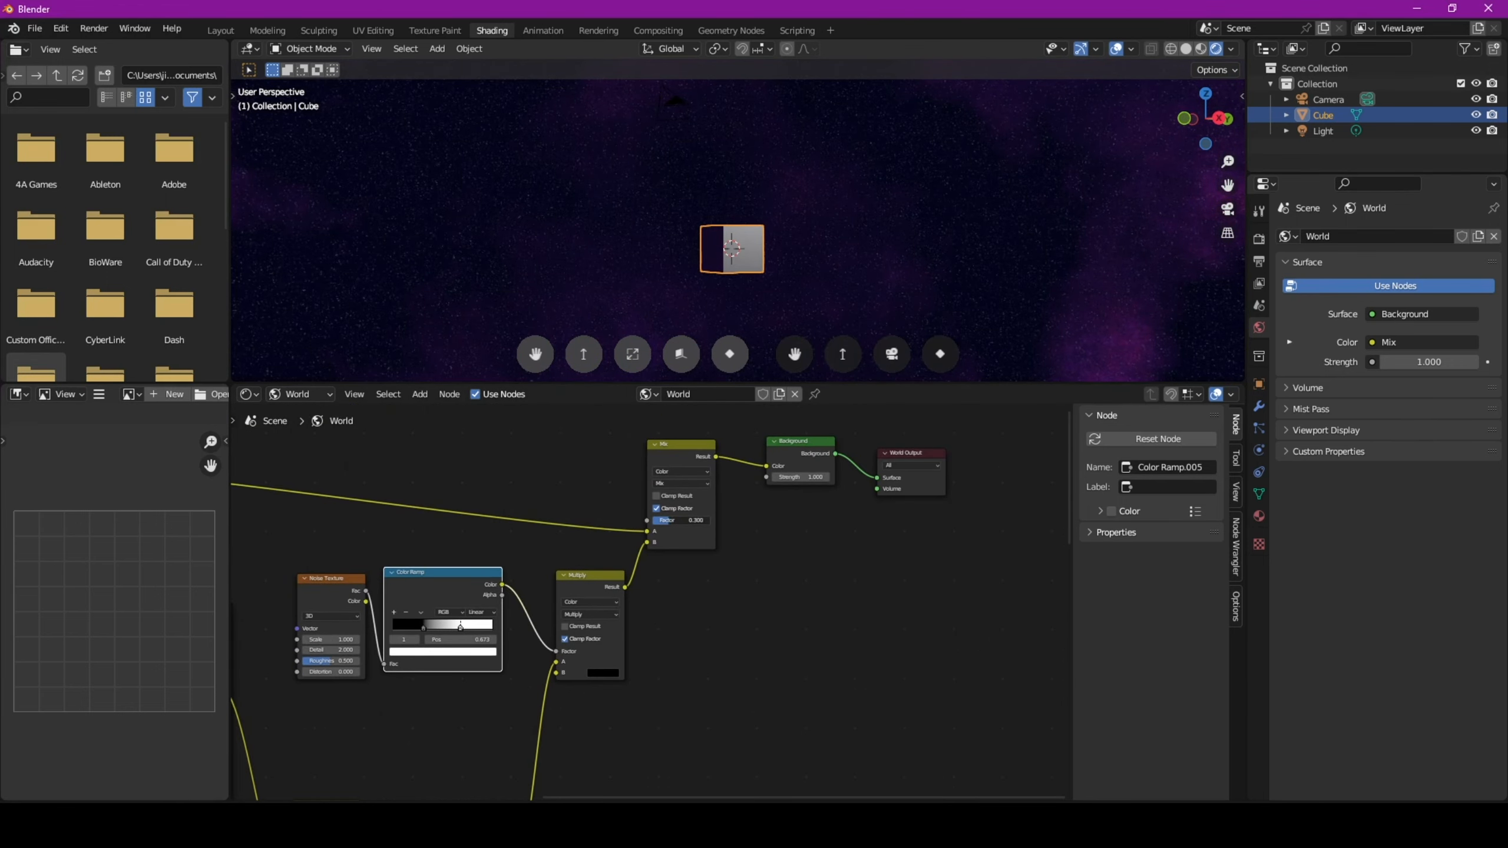
pyautogui.moveTo(680, 520); pyautogui.dragTo(676, 520)
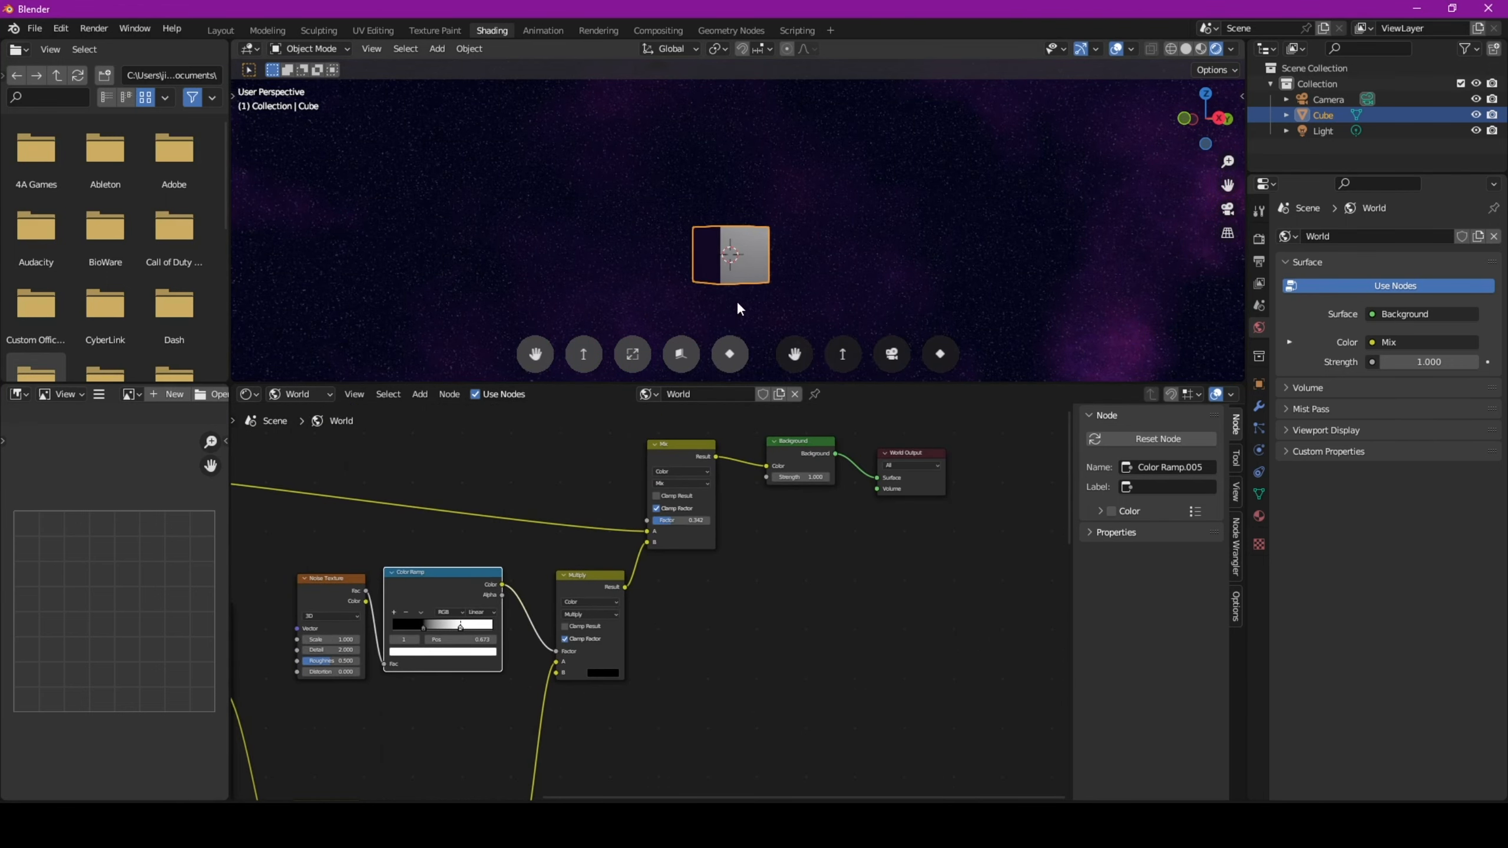